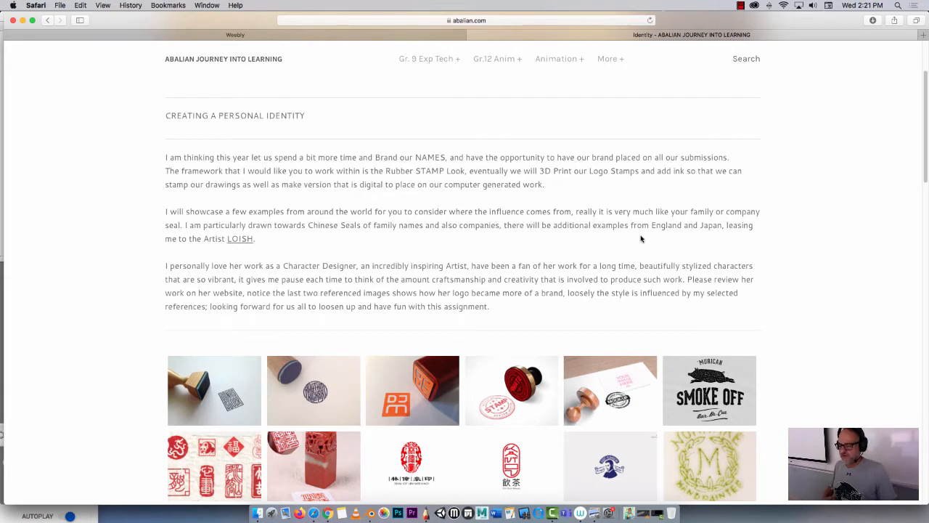
# Look over the gallery of rubber-stamp logo references and view the orange square stamp image enlarged.
pyautogui.scroll(-10, 641, 238)
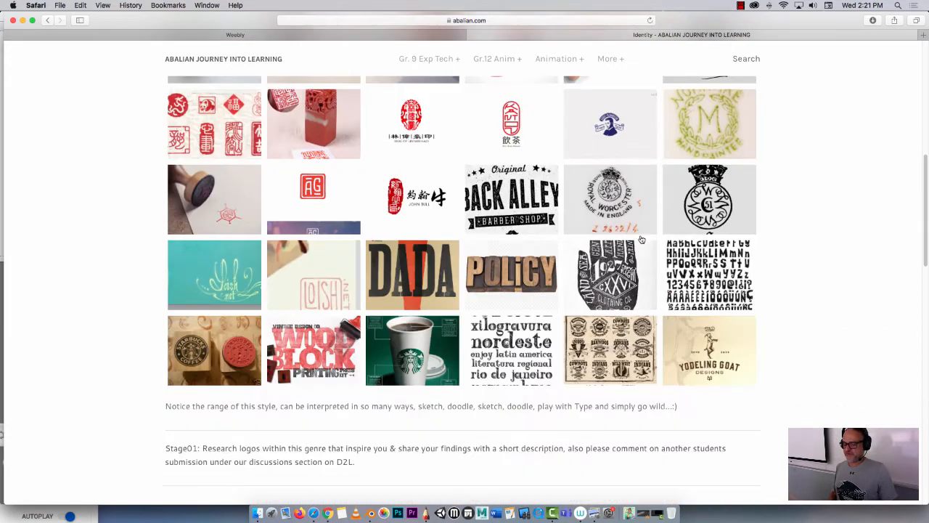
pyautogui.scroll(2, 641, 238)
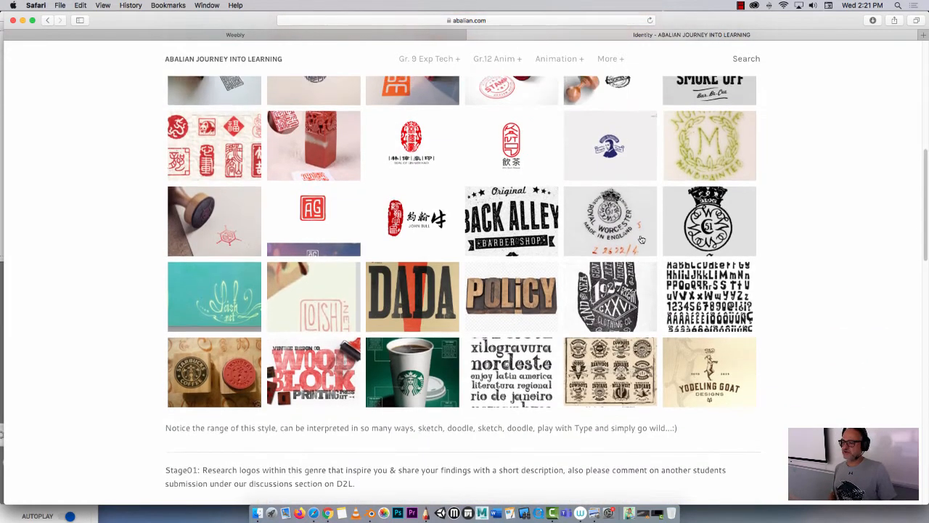
pyautogui.scroll(2, 641, 238)
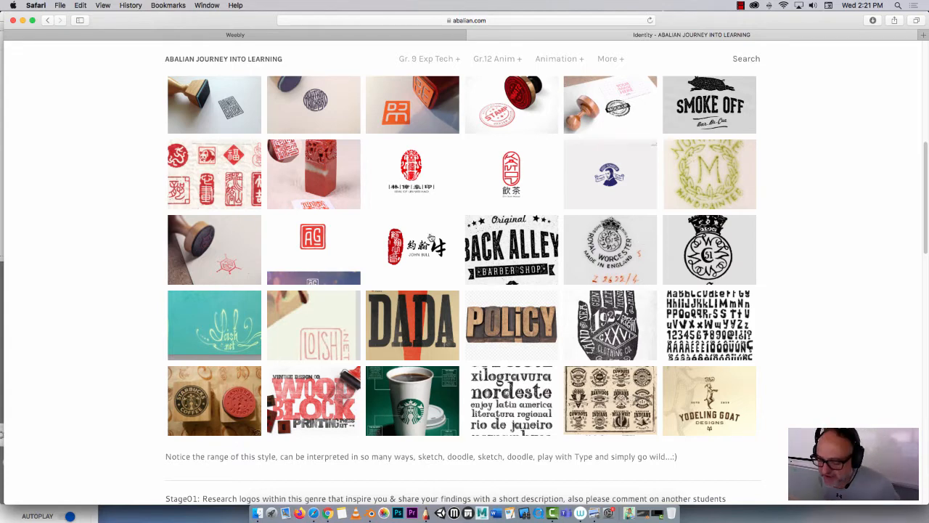
pyautogui.scroll(2, 431, 238)
pyautogui.click(428, 127)
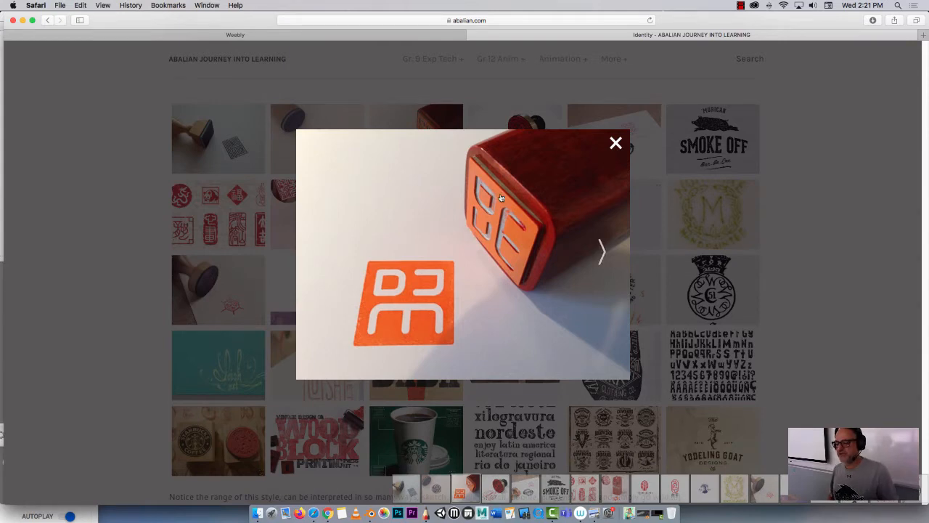
pyautogui.click(616, 143)
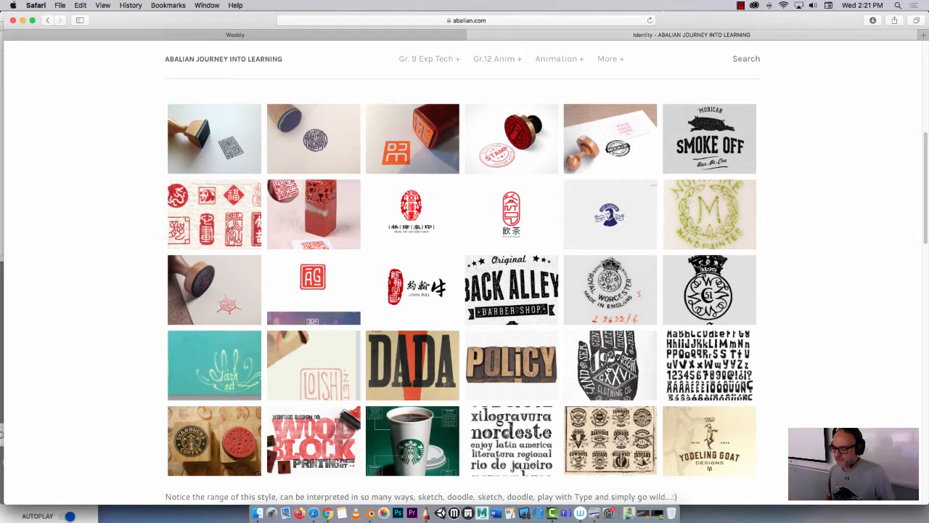
# Look at the research mood board below the gallery and view the block-print alphabet image enlarged.
pyautogui.scroll(-10, 609, 367)
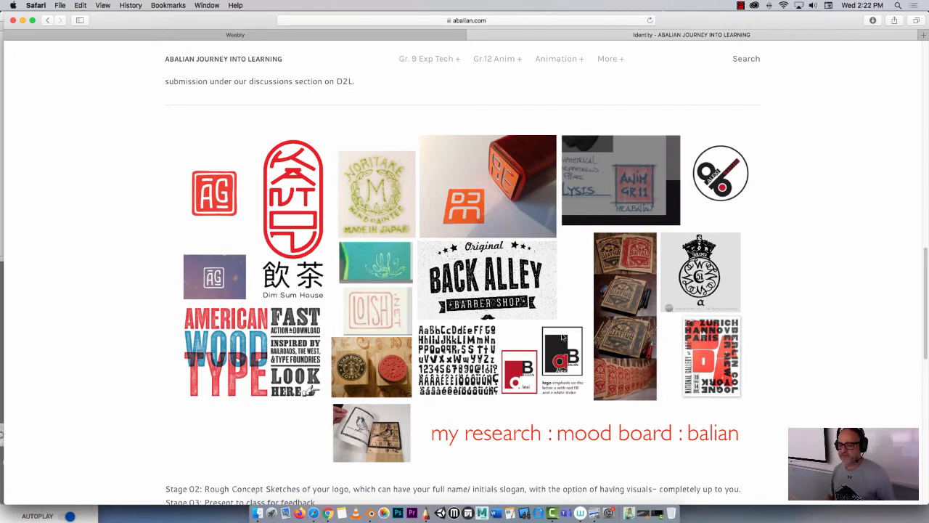
pyautogui.scroll(7, 563, 337)
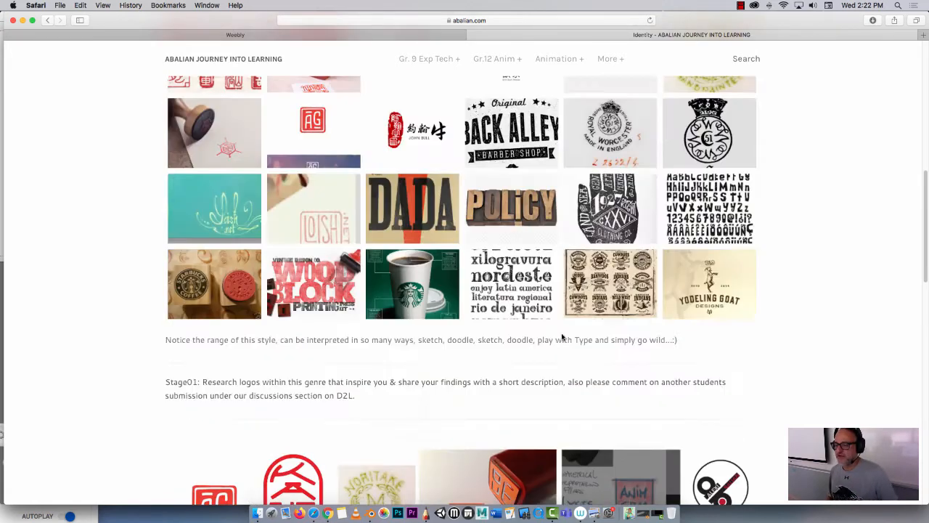
pyautogui.click(693, 219)
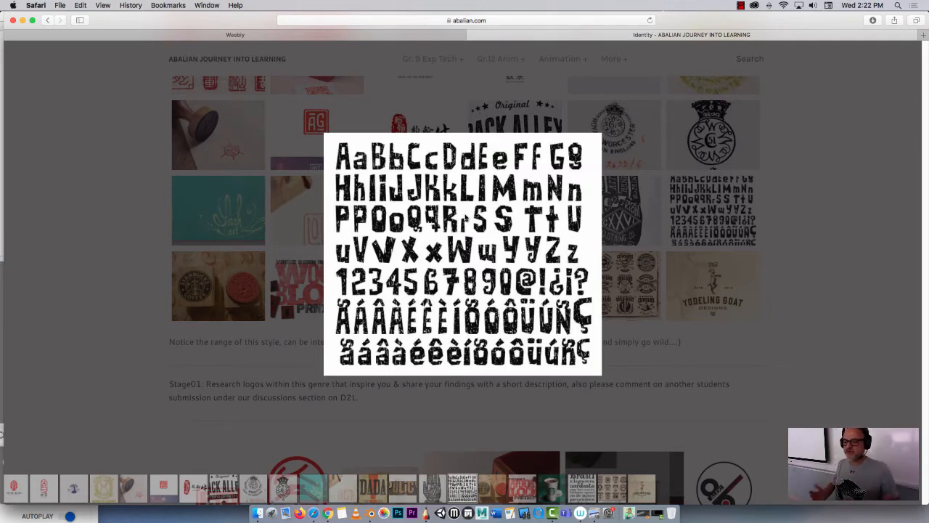
pyautogui.click(805, 168)
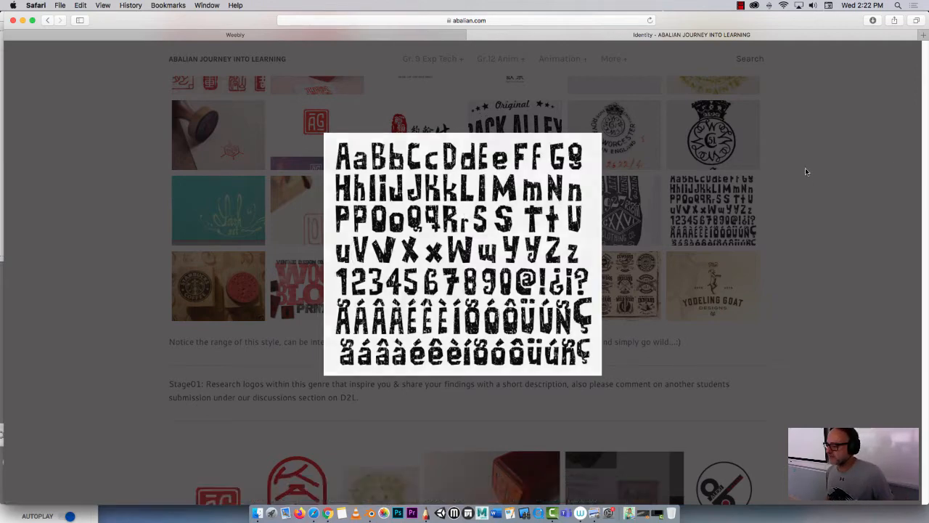
pyautogui.scroll(2, 802, 175)
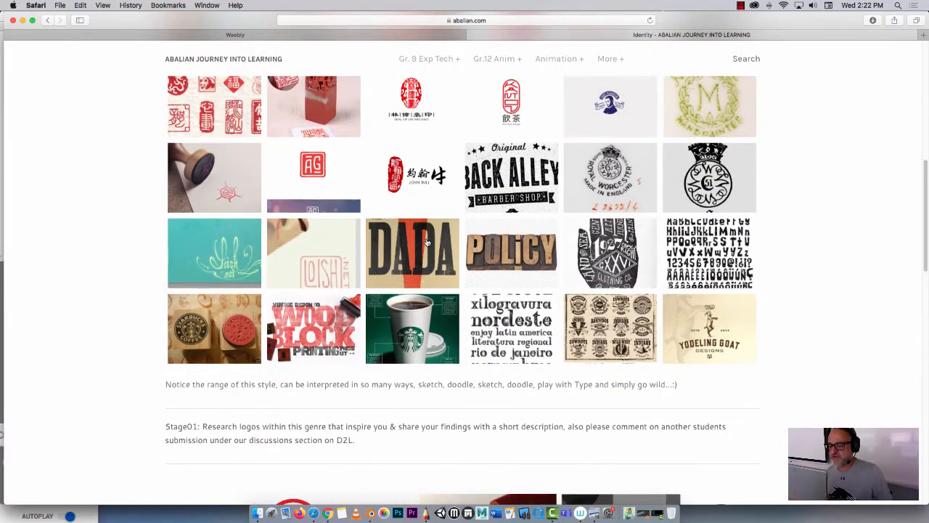
# View the DADA poster, Royal Worcester mark and red AG seal enlarged, and read the project stages below the mood board.
pyautogui.click(426, 243)
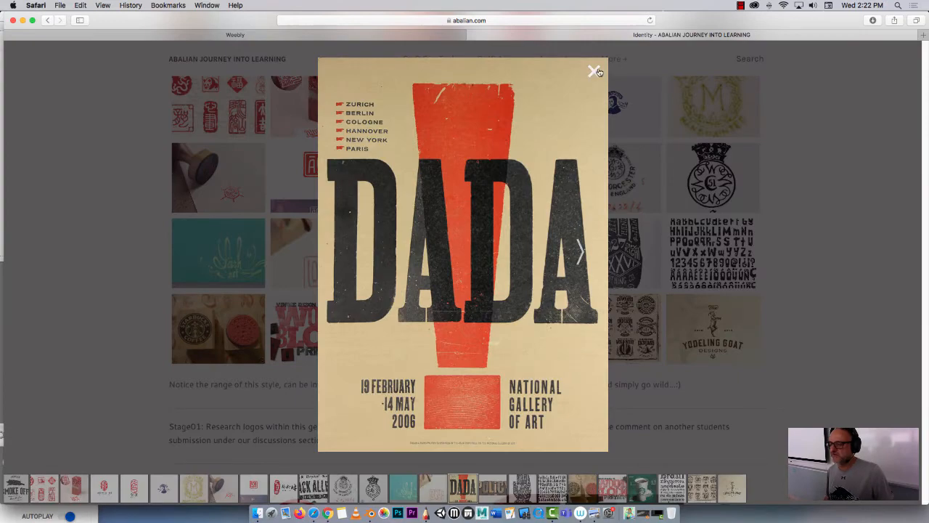
pyautogui.click(593, 77)
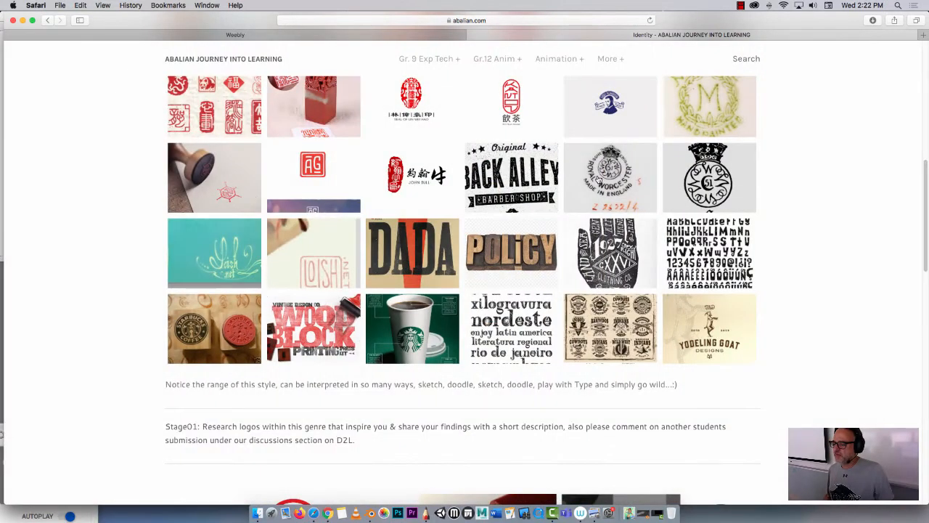
pyautogui.click(598, 179)
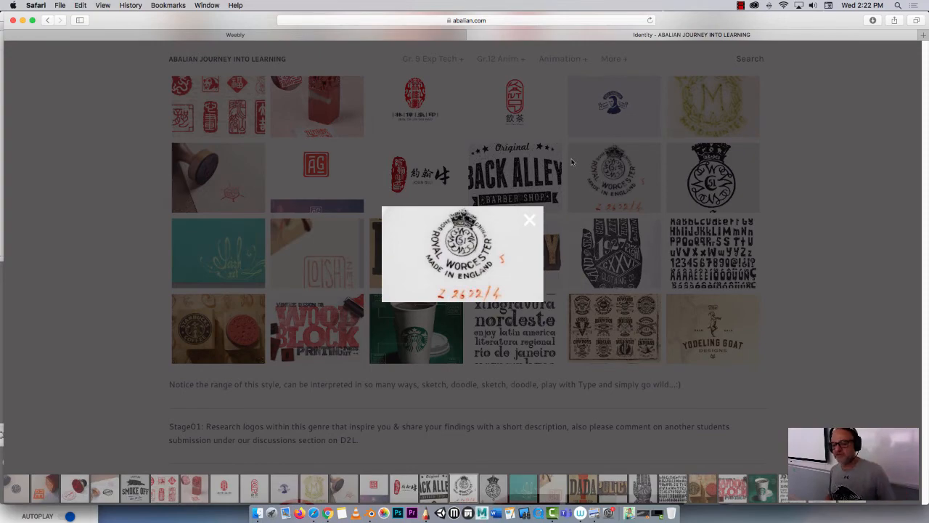
pyautogui.click(330, 183)
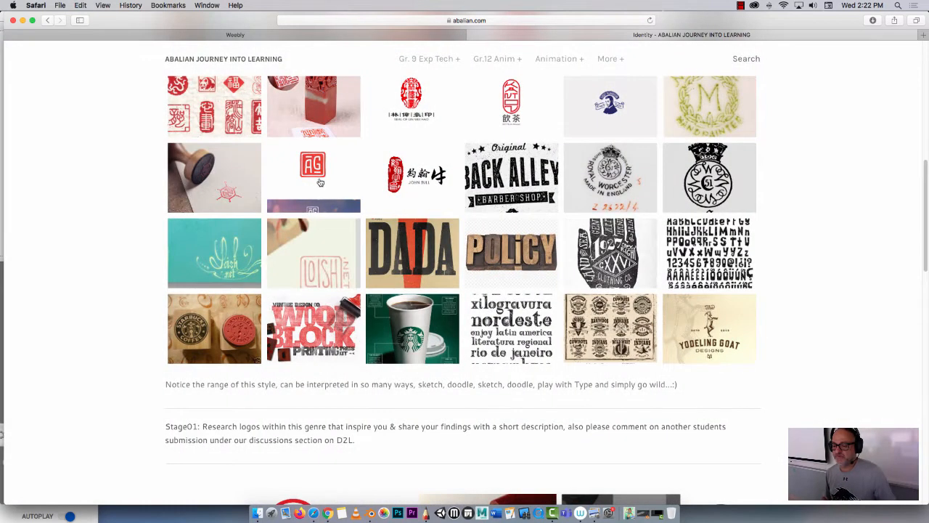
pyautogui.click(317, 180)
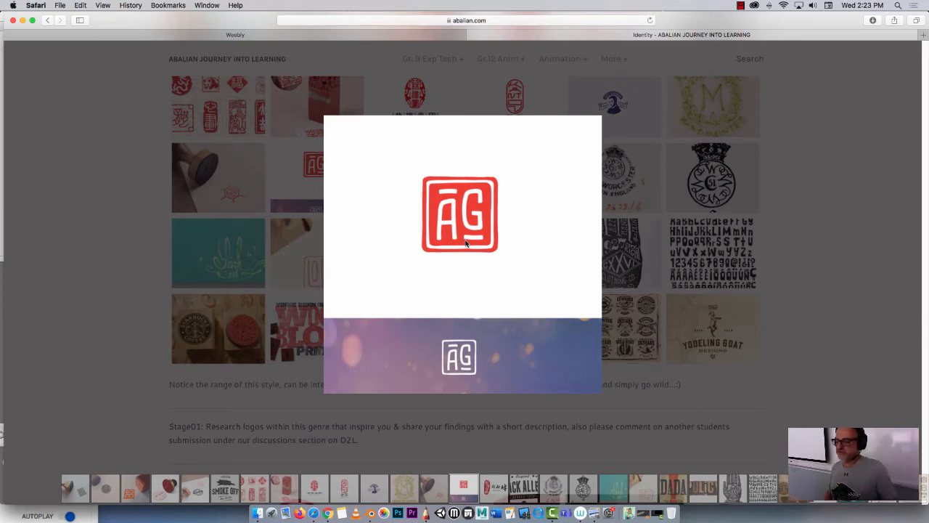
pyautogui.click(783, 217)
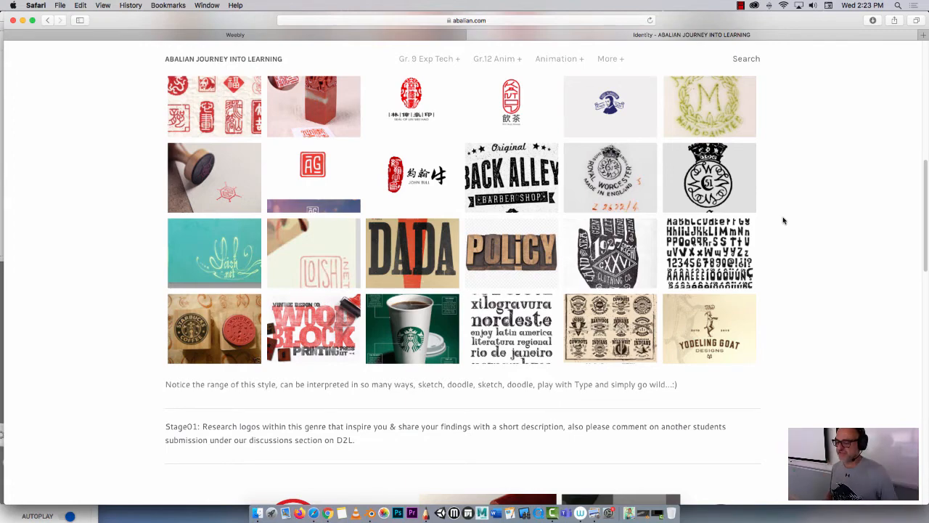
pyautogui.scroll(-10, 782, 219)
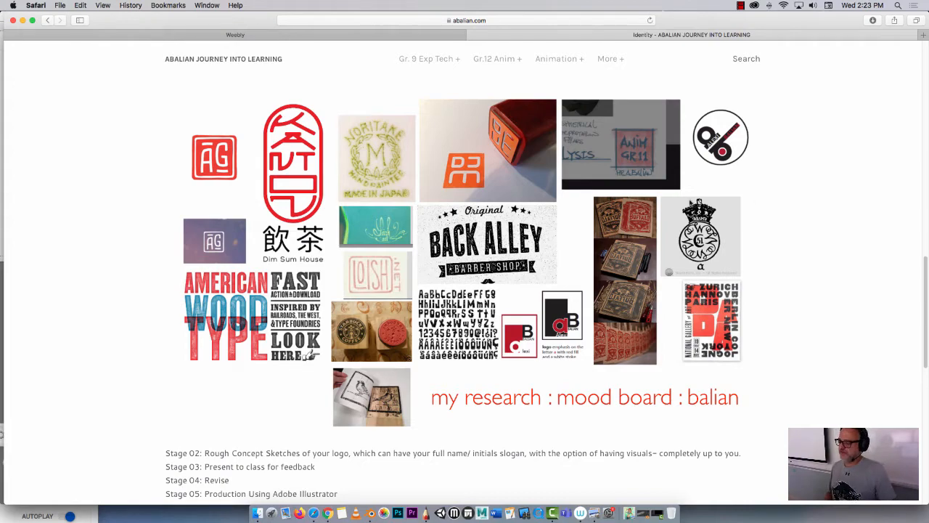
pyautogui.scroll(-15, 652, 249)
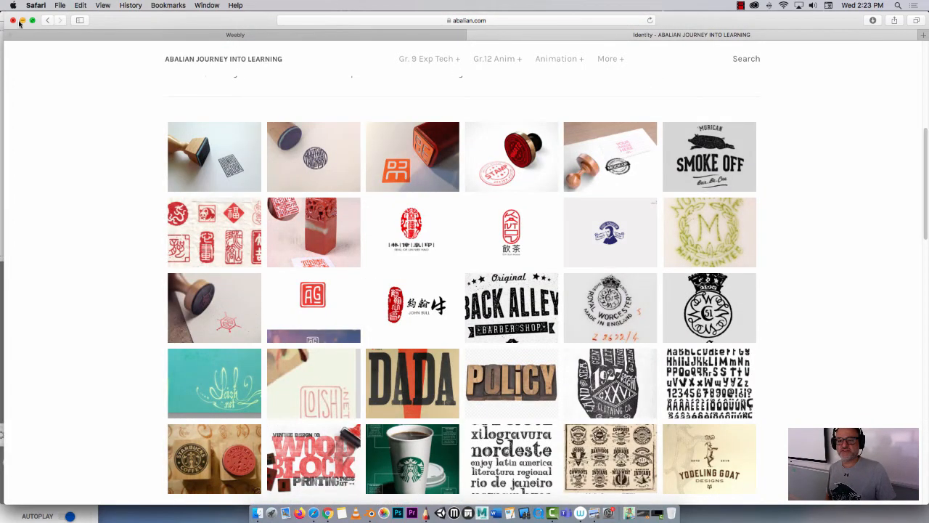
# Switch to SketchBook, hide the sketches on Layer13, and show and select the MoodBoard group.
pyautogui.click(23, 20)
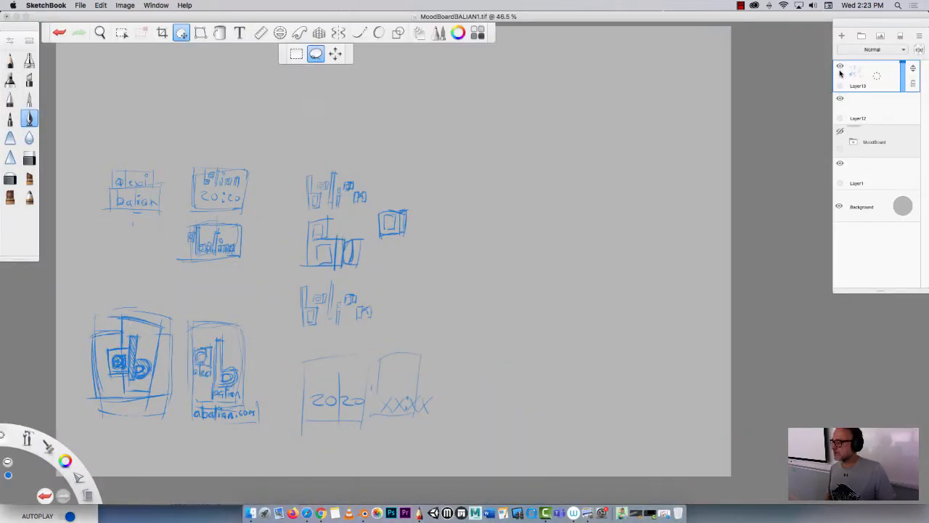
pyautogui.click(840, 67)
pyautogui.click(839, 133)
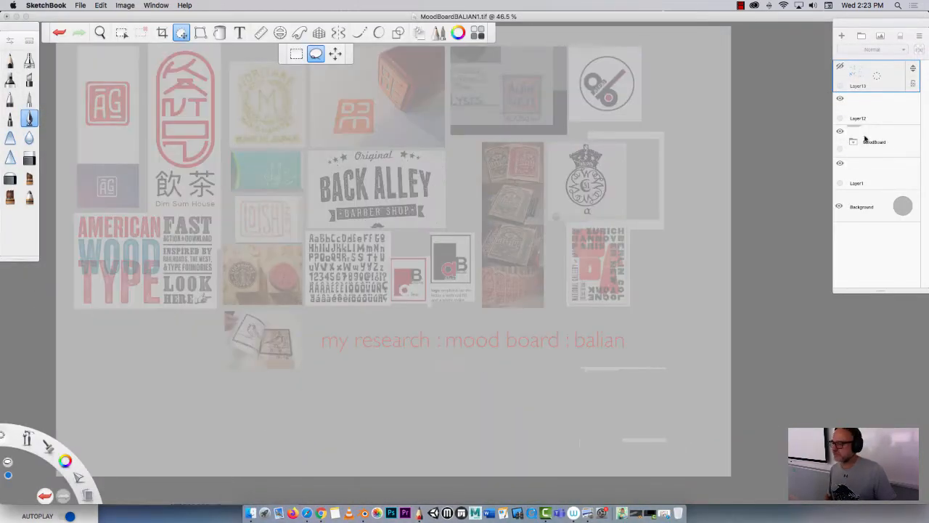
pyautogui.click(898, 147)
pyautogui.moveTo(901, 149); pyautogui.dragTo(901, 128)
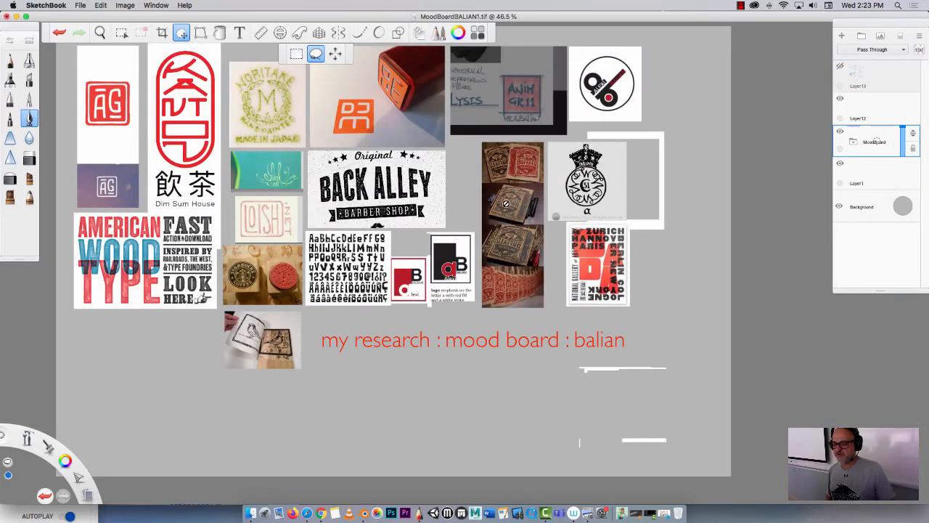
# Examine the mood board references up close, from the red and black letter logos to the LOISH and AG seals.
pyautogui.press('space')
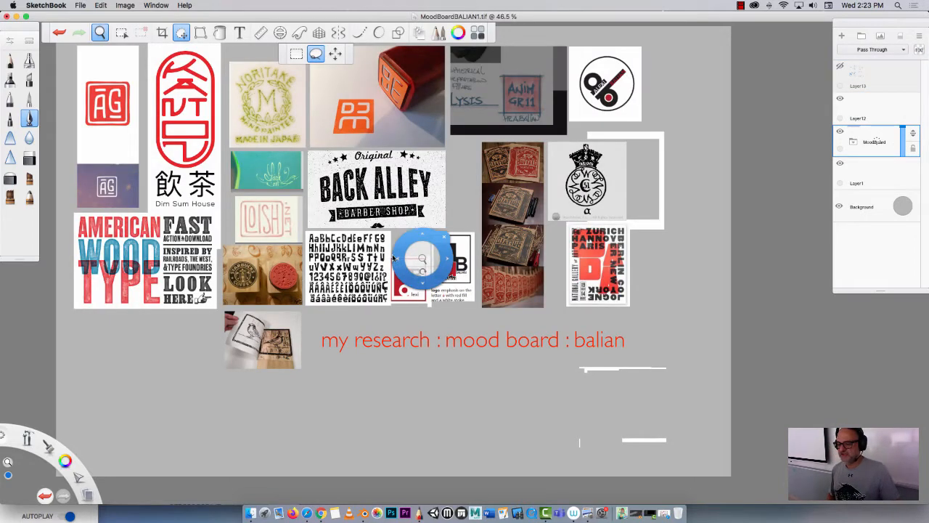
pyautogui.moveTo(396, 262); pyautogui.dragTo(467, 261)
pyautogui.moveTo(386, 278)
pyautogui.mouseDown()
pyautogui.moveTo(415, 283)
pyautogui.moveTo(392, 269)
pyautogui.moveTo(404, 273)
pyautogui.mouseUp()
pyautogui.press('space')
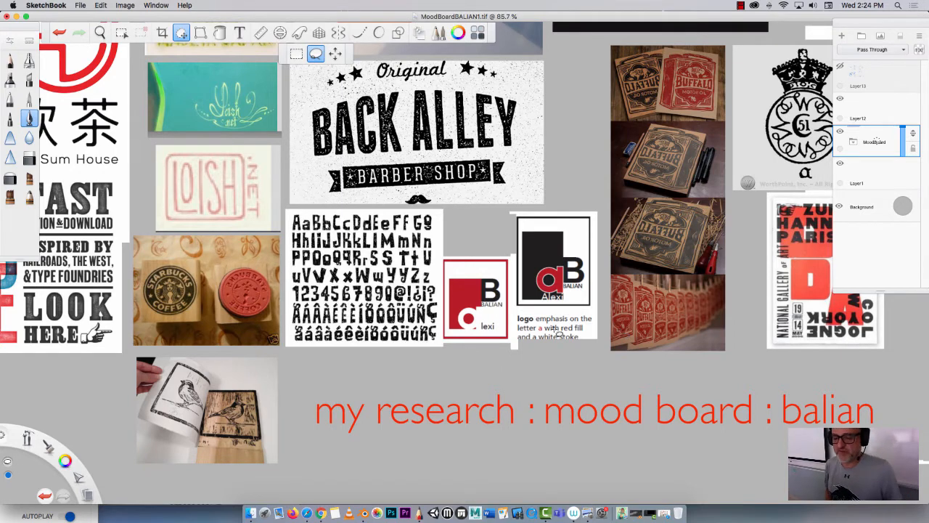
pyautogui.press('space')
pyautogui.moveTo(189, 317); pyautogui.dragTo(463, 450)
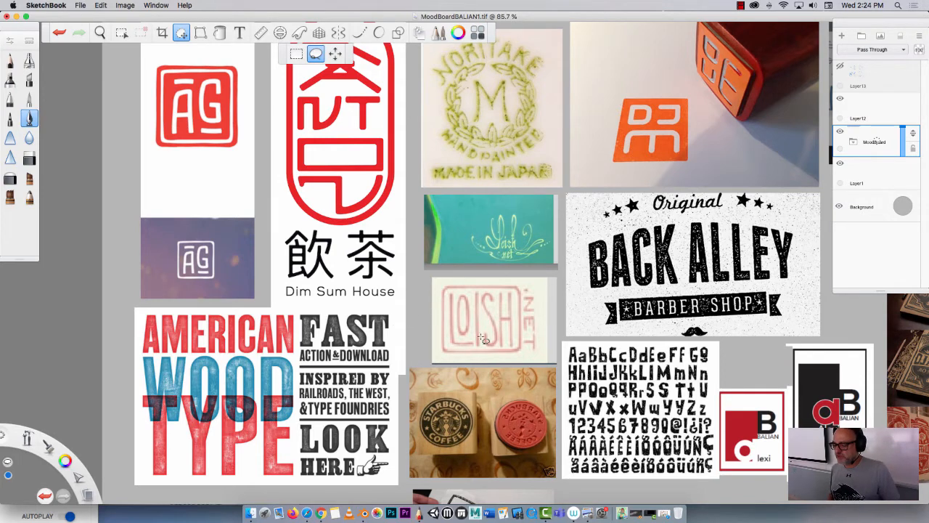
pyautogui.press('z')
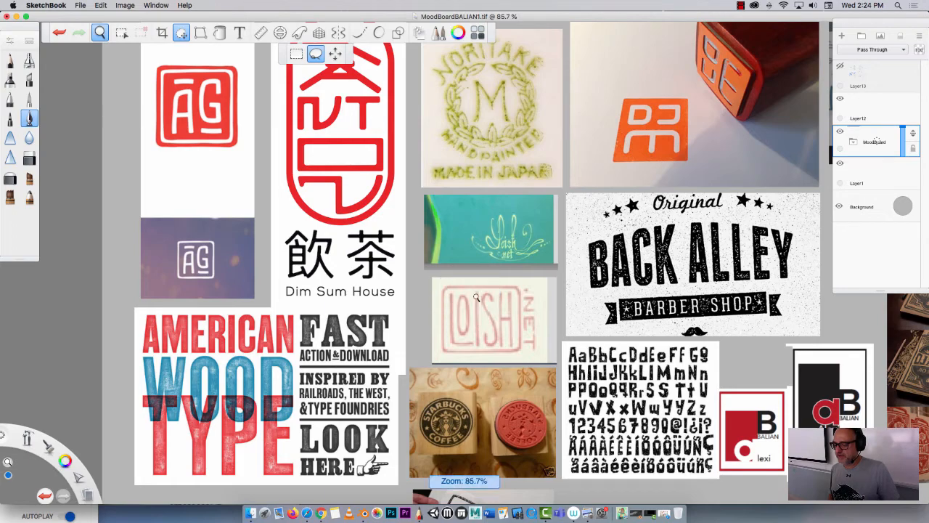
pyautogui.moveTo(475, 298); pyautogui.dragTo(419, 289)
pyautogui.moveTo(417, 290); pyautogui.dragTo(285, 257)
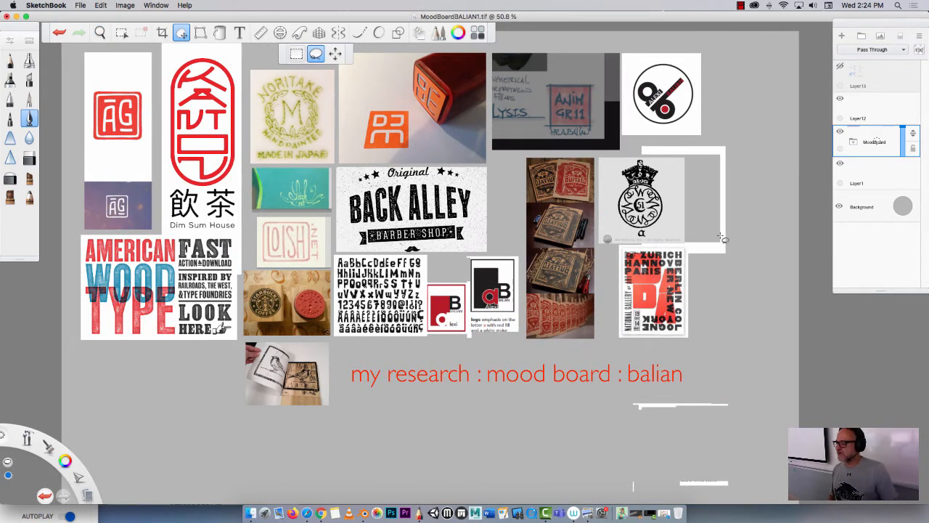
# Hide the MoodBoard group and make the concept sketches on Layer13 visible and active, with the lower sketches in view.
pyautogui.click(840, 132)
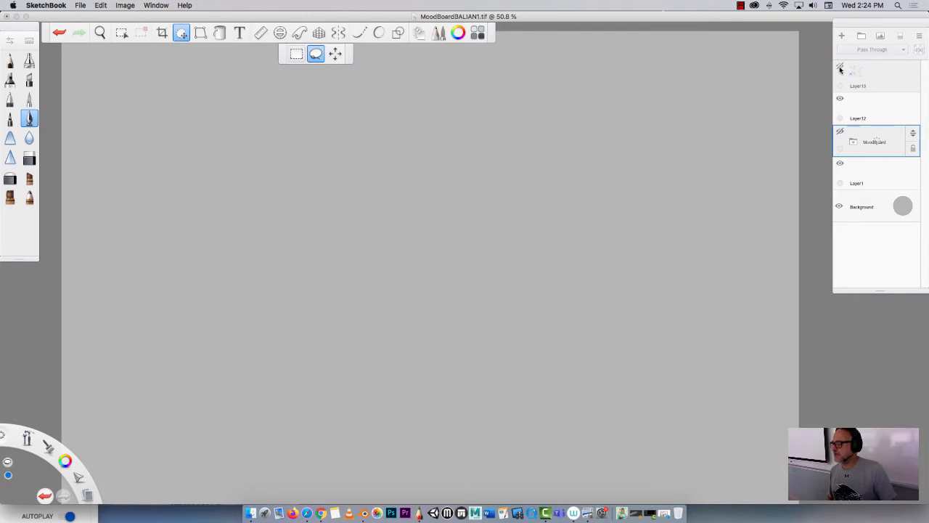
pyautogui.click(840, 66)
pyautogui.press('space')
pyautogui.moveTo(265, 347); pyautogui.dragTo(290, 341)
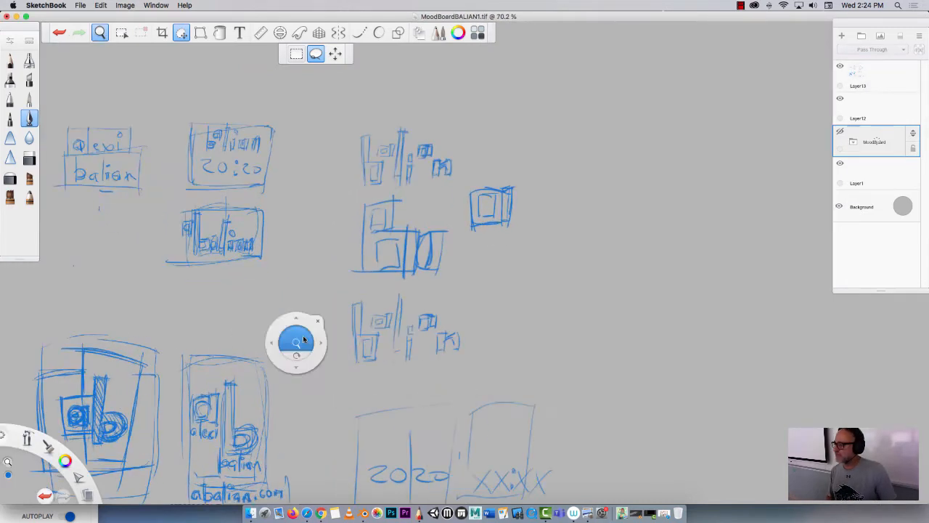
pyautogui.click(891, 79)
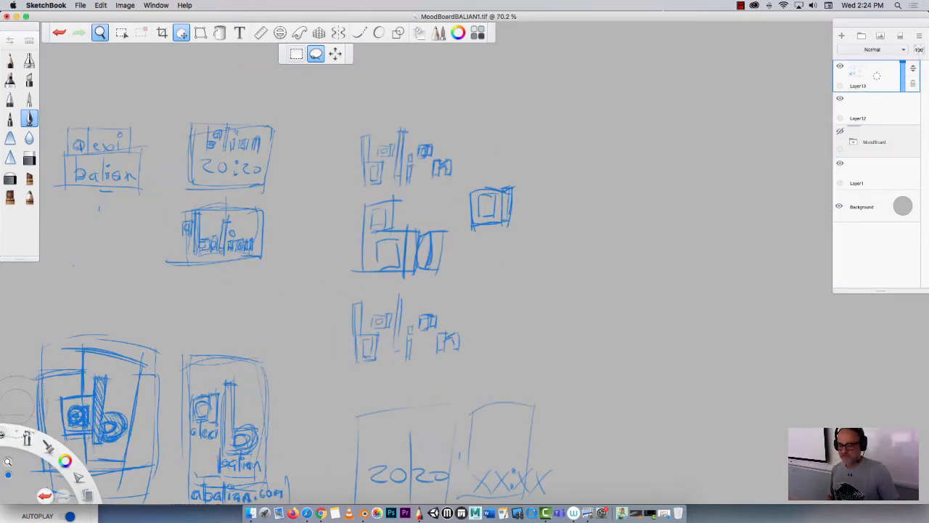
pyautogui.press('space')
pyautogui.moveTo(175, 432); pyautogui.dragTo(145, 352)
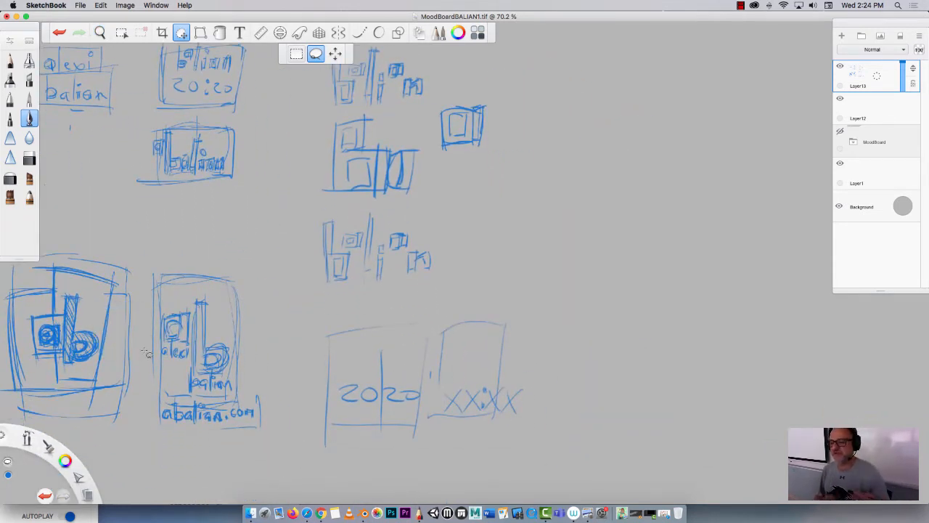
# Darken the brush colour to a deep blue (H 210, S 100, L 22) and draw a test squiggle above the XX:XX sketch.
pyautogui.click(335, 54)
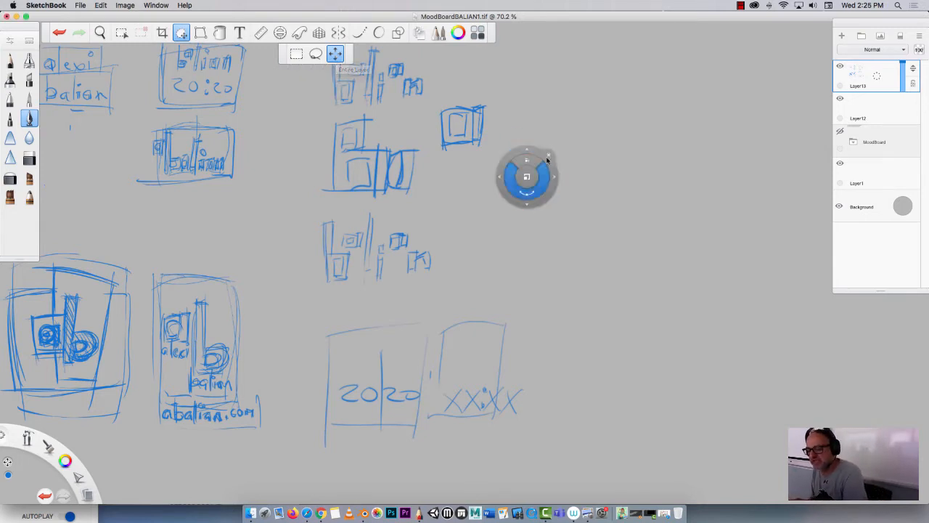
pyautogui.press('Escape')
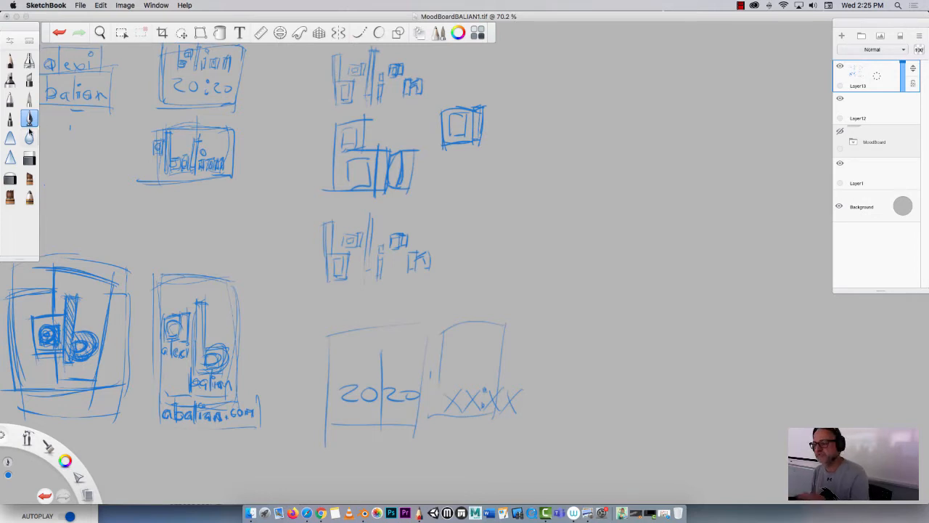
pyautogui.click(458, 33)
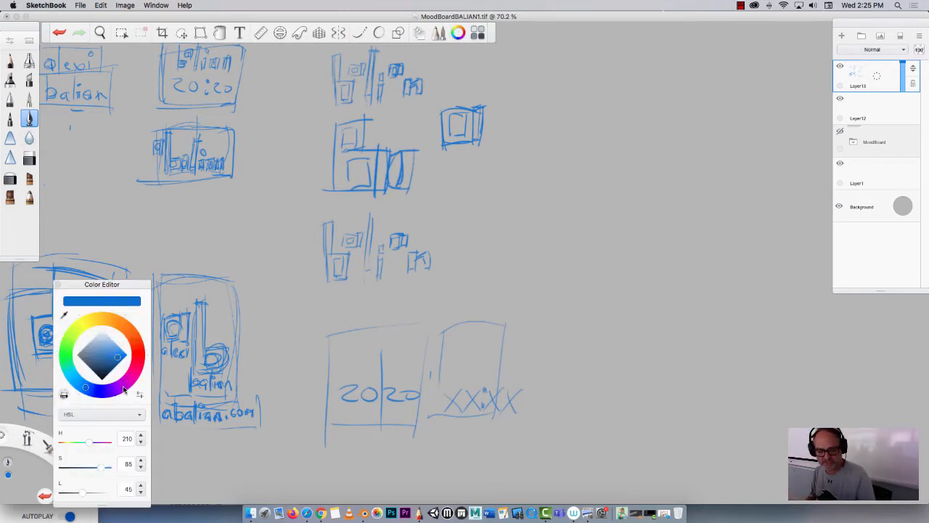
pyautogui.moveTo(107, 368); pyautogui.dragTo(112, 369)
pyautogui.moveTo(527, 264); pyautogui.dragTo(531, 311)
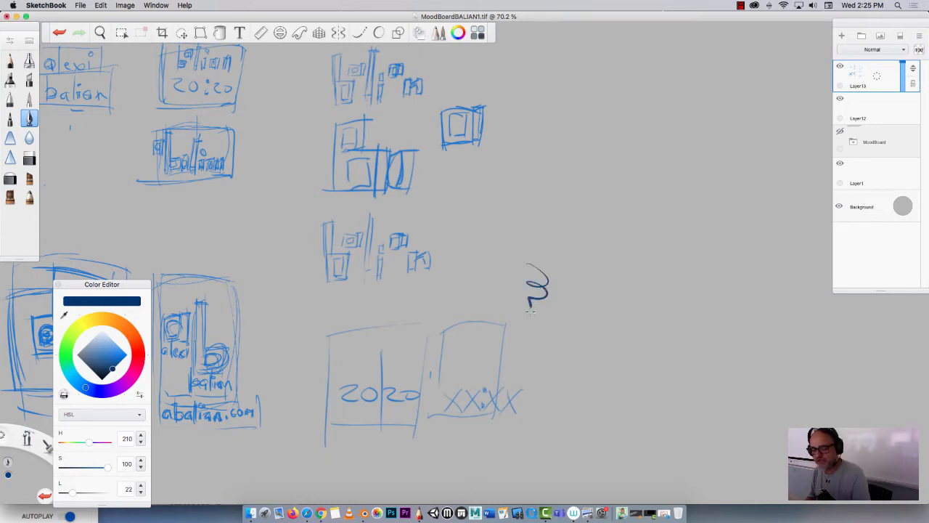
pyautogui.click(58, 284)
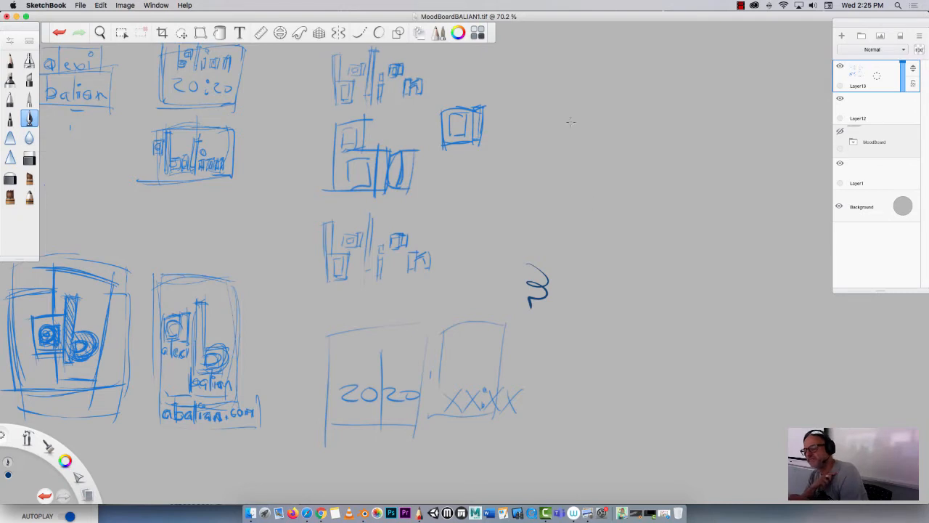
# Handwrite the notes "Full name" and, below it, underlined "UC" and "LC", and draw a box around the word "Full".
pyautogui.moveTo(558, 90)
pyautogui.mouseDown()
pyautogui.moveTo(559, 112)
pyautogui.moveTo(567, 90)
pyautogui.mouseUp()
pyautogui.moveTo(559, 101)
pyautogui.mouseDown()
pyautogui.moveTo(580, 99)
pyautogui.moveTo(589, 112)
pyautogui.mouseUp()
pyautogui.moveTo(596, 79)
pyautogui.mouseDown()
pyautogui.moveTo(597, 111)
pyautogui.moveTo(558, 137)
pyautogui.moveTo(606, 140)
pyautogui.mouseUp()
pyautogui.moveTo(612, 135); pyautogui.dragTo(629, 140)
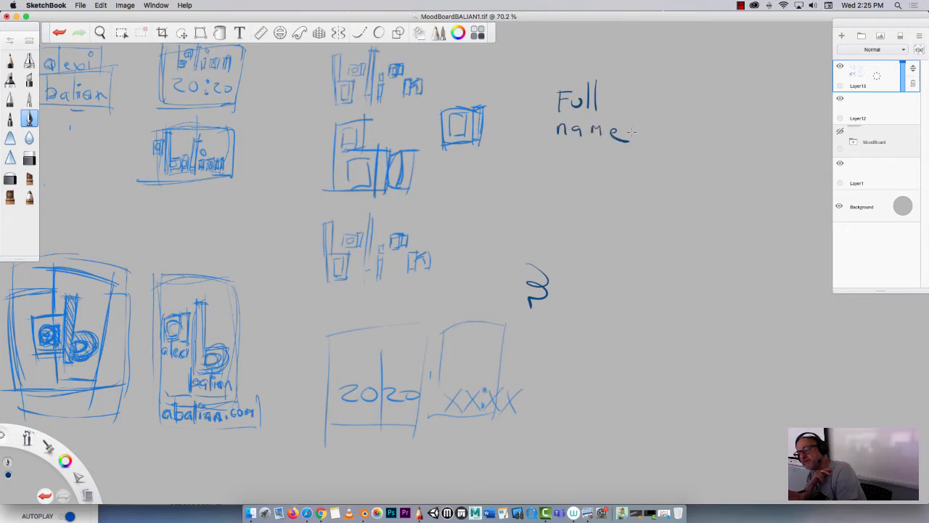
pyautogui.moveTo(521, 170)
pyautogui.mouseDown()
pyautogui.moveTo(572, 183)
pyautogui.moveTo(525, 205)
pyautogui.moveTo(543, 220)
pyautogui.moveTo(581, 217)
pyautogui.mouseUp()
pyautogui.moveTo(516, 190); pyautogui.dragTo(573, 187)
pyautogui.moveTo(546, 226)
pyautogui.mouseDown()
pyautogui.moveTo(574, 225)
pyautogui.moveTo(507, 231)
pyautogui.mouseUp()
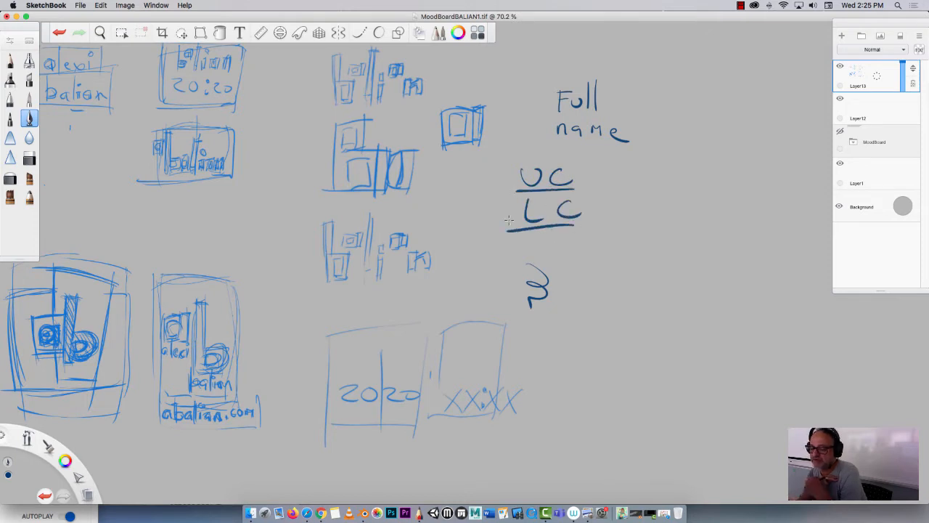
pyautogui.moveTo(539, 73)
pyautogui.mouseDown()
pyautogui.moveTo(622, 117)
pyautogui.moveTo(555, 113)
pyautogui.mouseUp()
pyautogui.moveTo(541, 72); pyautogui.dragTo(538, 117)
# Handwrite "initials" beside the UC and LC notes and underline the word.
pyautogui.moveTo(627, 208); pyautogui.dragTo(627, 219)
pyautogui.moveTo(635, 220)
pyautogui.mouseDown()
pyautogui.moveTo(631, 188)
pyautogui.moveTo(665, 204)
pyautogui.moveTo(688, 226)
pyautogui.mouseUp()
pyautogui.click(630, 187)
pyautogui.moveTo(678, 197)
pyautogui.mouseDown()
pyautogui.moveTo(698, 196)
pyautogui.moveTo(701, 225)
pyautogui.moveTo(732, 227)
pyautogui.mouseUp()
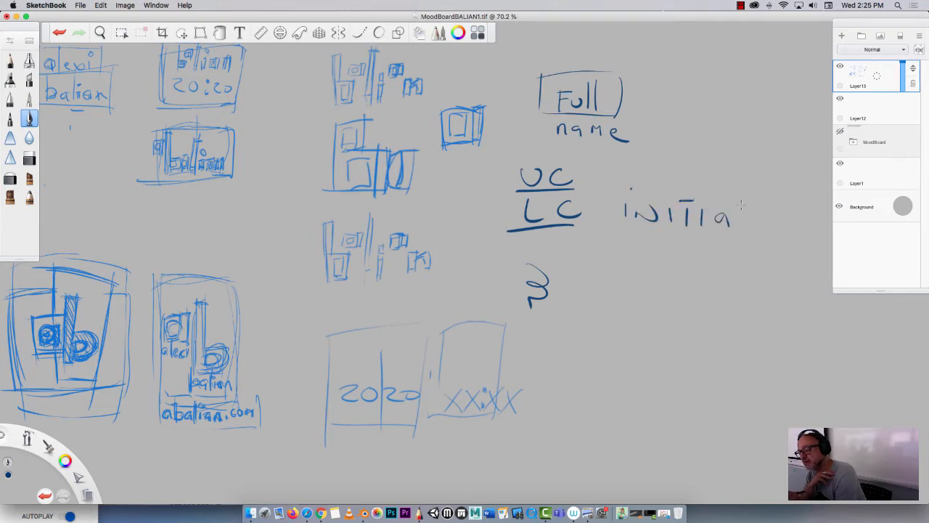
pyautogui.moveTo(744, 178)
pyautogui.mouseDown()
pyautogui.moveTo(738, 234)
pyautogui.moveTo(749, 232)
pyautogui.mouseUp()
pyautogui.moveTo(715, 193); pyautogui.dragTo(707, 198)
pyautogui.click(666, 192)
pyautogui.moveTo(639, 242); pyautogui.dragTo(755, 252)
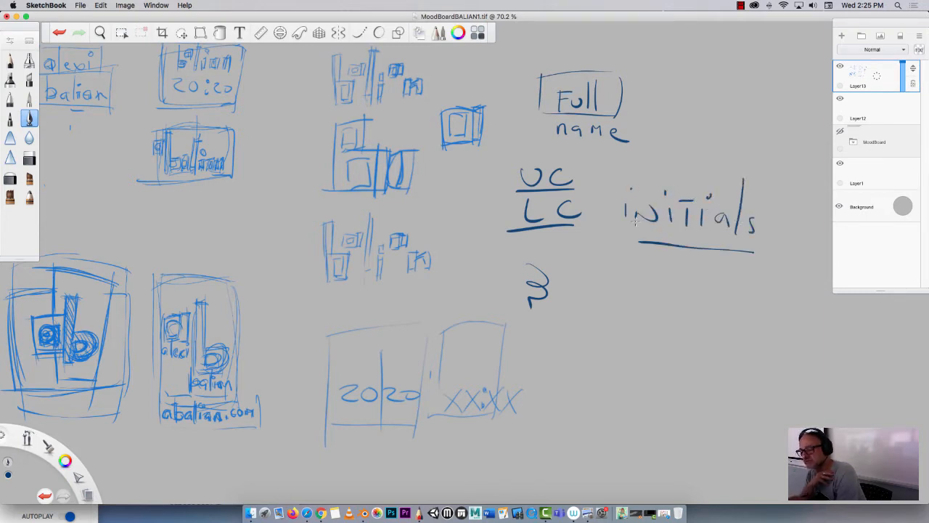
# Bracket the "initials" note with lines above and at both sides, and add bullet dashes before the "Full" and "UC" notes.
pyautogui.moveTo(752, 158); pyautogui.dragTo(626, 160)
pyautogui.moveTo(611, 167); pyautogui.dragTo(605, 221)
pyautogui.moveTo(783, 184); pyautogui.dragTo(781, 220)
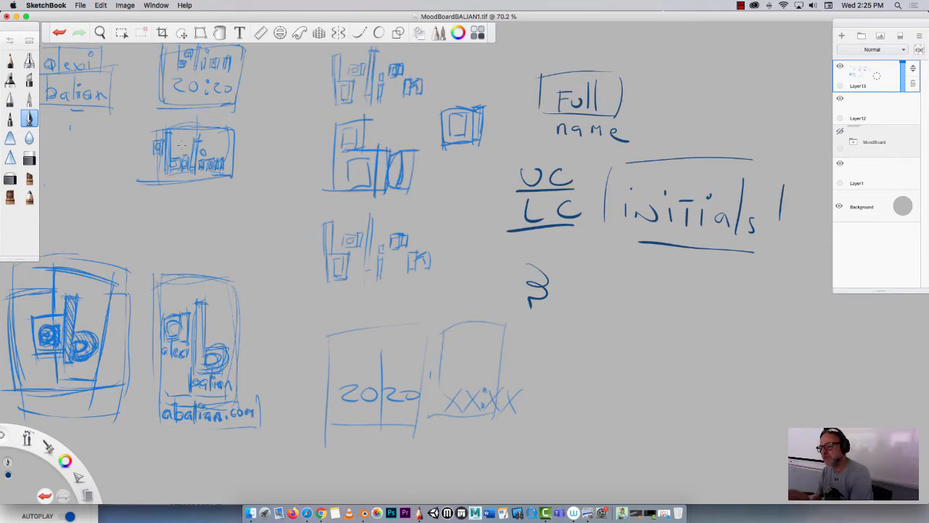
pyautogui.moveTo(509, 95); pyautogui.dragTo(522, 95)
pyautogui.moveTo(488, 193); pyautogui.dragTo(498, 191)
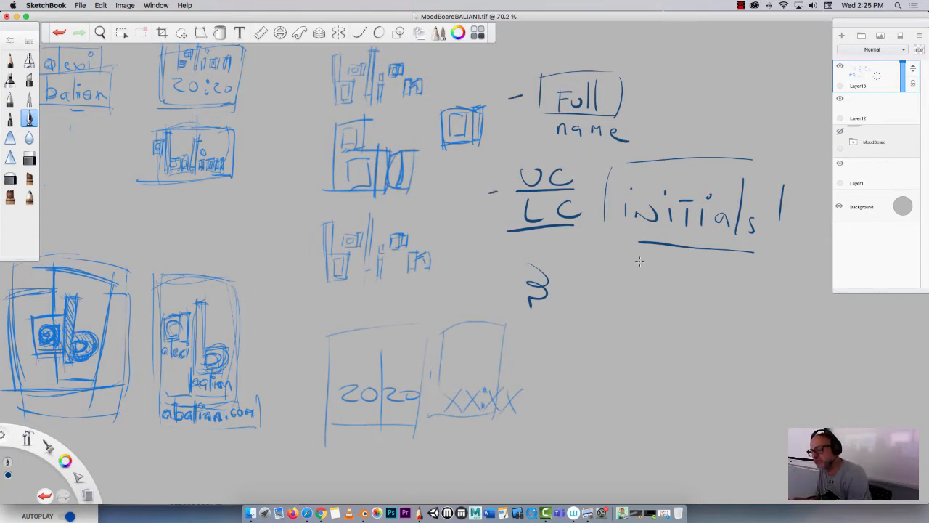
# Draw a short vertical line below "initials", and handwrite the underlined personal web address beneath it.
pyautogui.moveTo(640, 257); pyautogui.dragTo(640, 282)
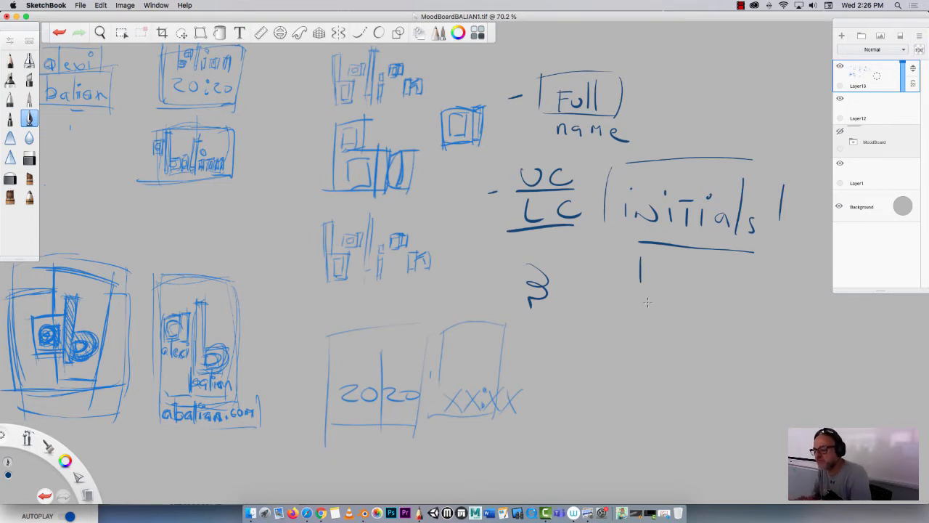
pyautogui.moveTo(581, 340)
pyautogui.mouseDown()
pyautogui.moveTo(573, 348)
pyautogui.moveTo(590, 352)
pyautogui.mouseUp()
pyautogui.moveTo(600, 306)
pyautogui.mouseDown()
pyautogui.moveTo(599, 352)
pyautogui.moveTo(630, 353)
pyautogui.mouseUp()
pyautogui.moveTo(642, 312); pyautogui.dragTo(649, 353)
pyautogui.moveTo(665, 343)
pyautogui.mouseDown()
pyautogui.moveTo(667, 353)
pyautogui.moveTo(722, 345)
pyautogui.moveTo(744, 355)
pyautogui.moveTo(698, 382)
pyautogui.moveTo(563, 385)
pyautogui.mouseUp()
pyautogui.click(653, 325)
pyautogui.click(689, 352)
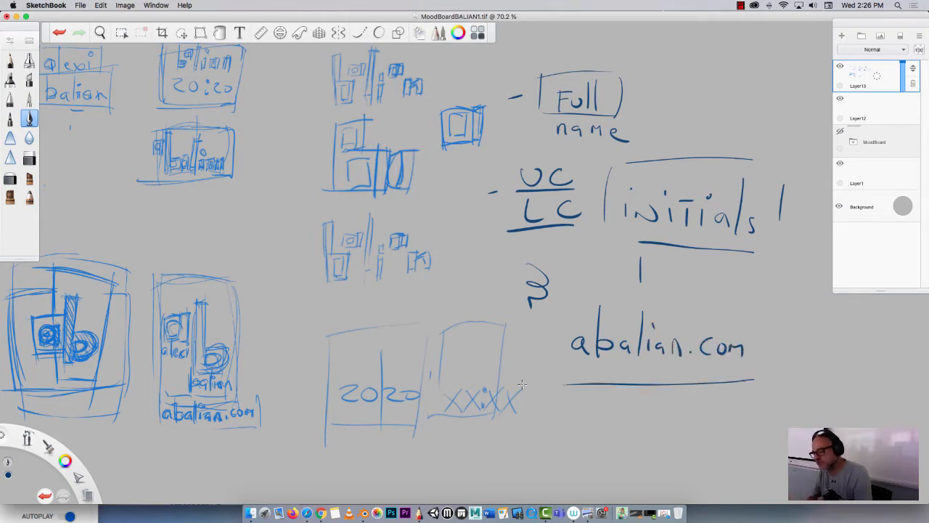
# Sketch a stamp box below the web address, with a large "a", stacked name fragments and "com" running vertically along its outer edge.
pyautogui.moveTo(559, 418)
pyautogui.mouseDown()
pyautogui.moveTo(652, 414)
pyautogui.moveTo(558, 479)
pyautogui.mouseUp()
pyautogui.moveTo(549, 415); pyautogui.dragTo(553, 476)
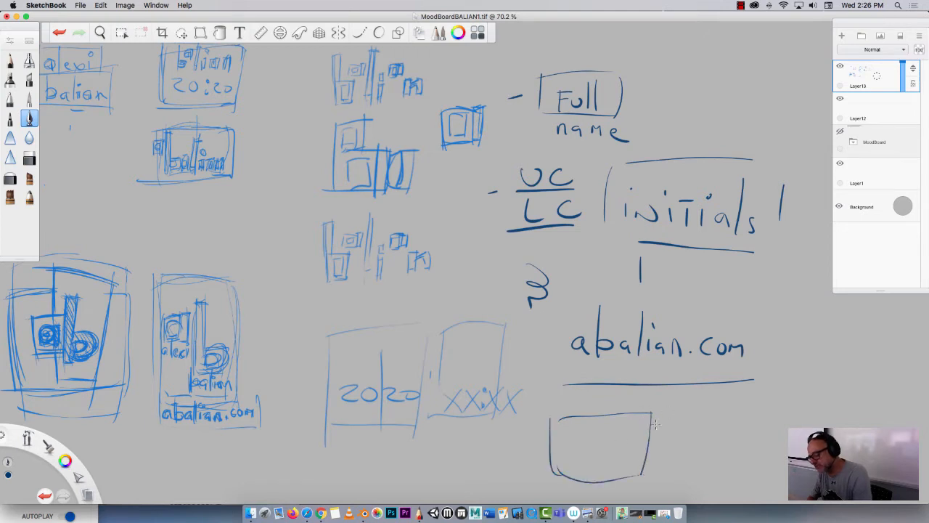
pyautogui.moveTo(654, 422)
pyautogui.mouseDown()
pyautogui.moveTo(670, 433)
pyautogui.moveTo(647, 466)
pyautogui.moveTo(668, 440)
pyautogui.moveTo(653, 478)
pyautogui.moveTo(666, 467)
pyautogui.moveTo(640, 476)
pyautogui.mouseUp()
pyautogui.moveTo(568, 427)
pyautogui.mouseDown()
pyautogui.moveTo(555, 456)
pyautogui.moveTo(573, 466)
pyautogui.moveTo(583, 440)
pyautogui.moveTo(607, 458)
pyautogui.mouseUp()
pyautogui.moveTo(611, 416); pyautogui.dragTo(612, 453)
pyautogui.moveTo(586, 423); pyautogui.dragTo(586, 433)
pyautogui.moveTo(600, 426); pyautogui.dragTo(614, 436)
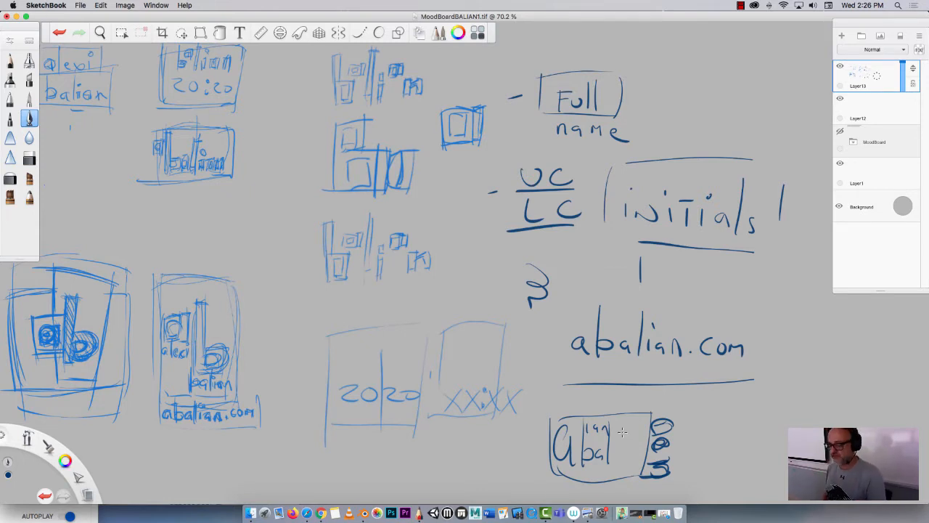
# Beside the web address, sketch a boxed "a" joined to a narrow column with the surname written vertically, and frame both loosely.
pyautogui.press('space')
pyautogui.moveTo(404, 411); pyautogui.dragTo(73, 374)
pyautogui.press('space')
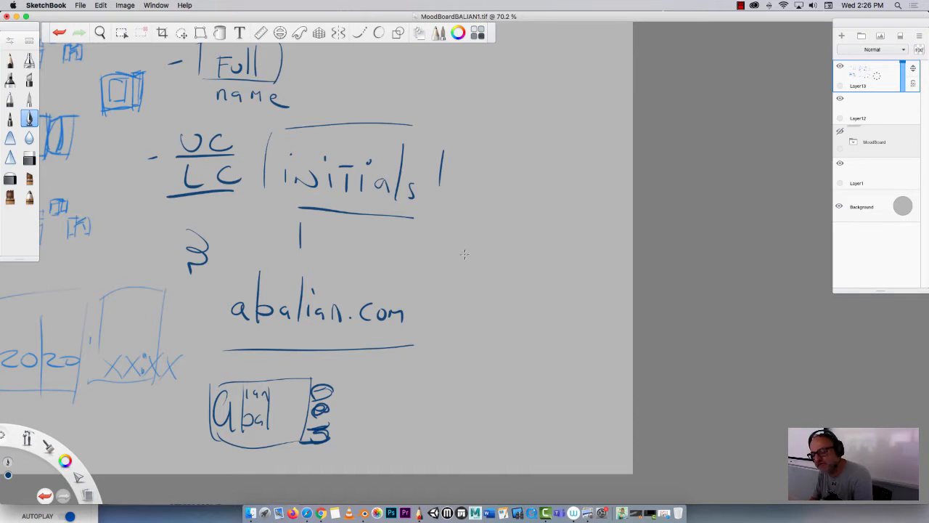
pyautogui.moveTo(468, 254)
pyautogui.mouseDown()
pyautogui.moveTo(436, 259)
pyautogui.moveTo(437, 292)
pyautogui.moveTo(442, 254)
pyautogui.mouseUp()
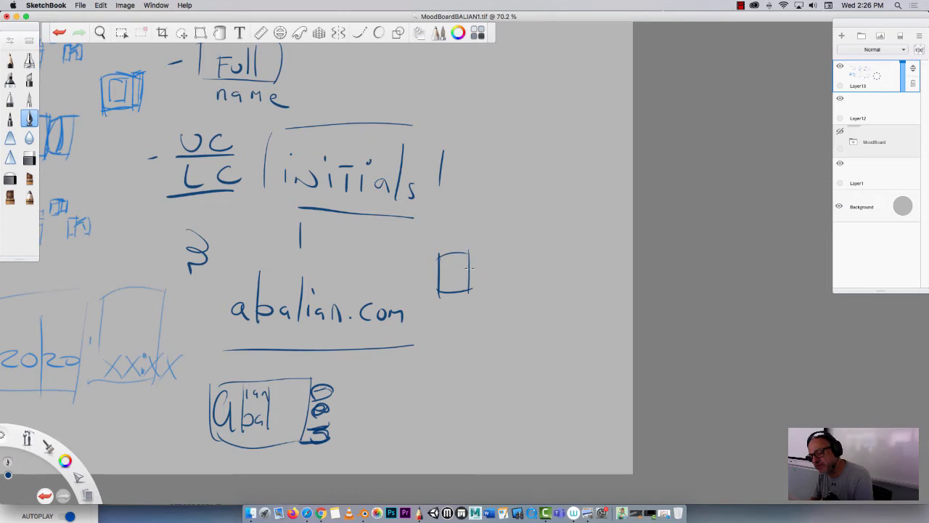
pyautogui.moveTo(488, 245); pyautogui.dragTo(485, 299)
pyautogui.moveTo(456, 266); pyautogui.dragTo(460, 280)
pyautogui.moveTo(489, 247); pyautogui.dragTo(472, 249)
pyautogui.moveTo(485, 296); pyautogui.dragTo(471, 297)
pyautogui.moveTo(472, 298)
pyautogui.mouseDown()
pyautogui.moveTo(476, 254)
pyautogui.moveTo(486, 266)
pyautogui.moveTo(479, 289)
pyautogui.mouseUp()
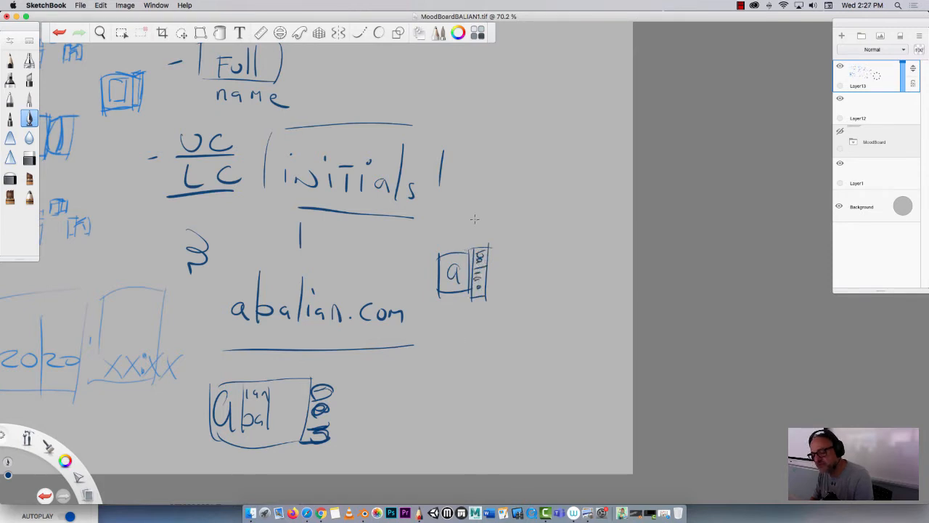
pyautogui.moveTo(429, 240)
pyautogui.mouseDown()
pyautogui.moveTo(497, 226)
pyautogui.moveTo(490, 312)
pyautogui.mouseUp()
pyautogui.moveTo(491, 313); pyautogui.dragTo(470, 313)
pyautogui.moveTo(420, 233); pyautogui.dragTo(422, 303)
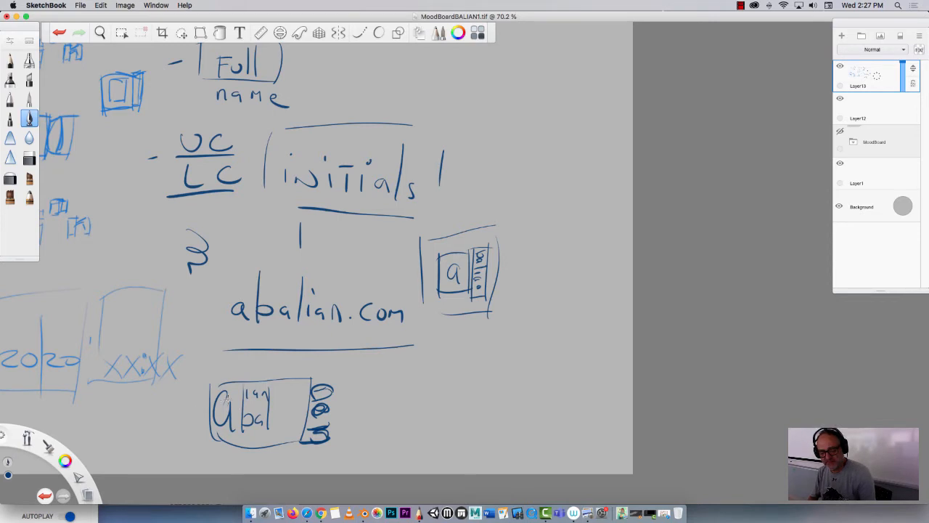
# Rework the lettering in the stamp box by reinforcing the main letters, adding "ian" after the "l" and retracing the stacked "ian".
pyautogui.moveTo(229, 394)
pyautogui.mouseDown()
pyautogui.moveTo(219, 429)
pyautogui.moveTo(264, 424)
pyautogui.mouseUp()
pyautogui.moveTo(272, 381)
pyautogui.mouseDown()
pyautogui.moveTo(273, 428)
pyautogui.moveTo(291, 395)
pyautogui.moveTo(305, 401)
pyautogui.mouseUp()
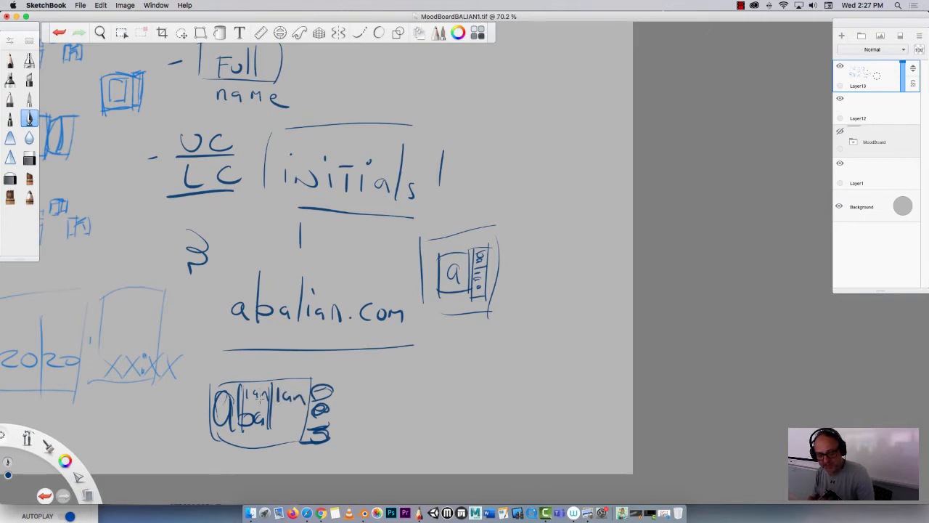
pyautogui.moveTo(249, 393); pyautogui.dragTo(249, 400)
pyautogui.moveTo(255, 394); pyautogui.dragTo(268, 397)
pyautogui.moveTo(268, 390); pyautogui.dragTo(247, 391)
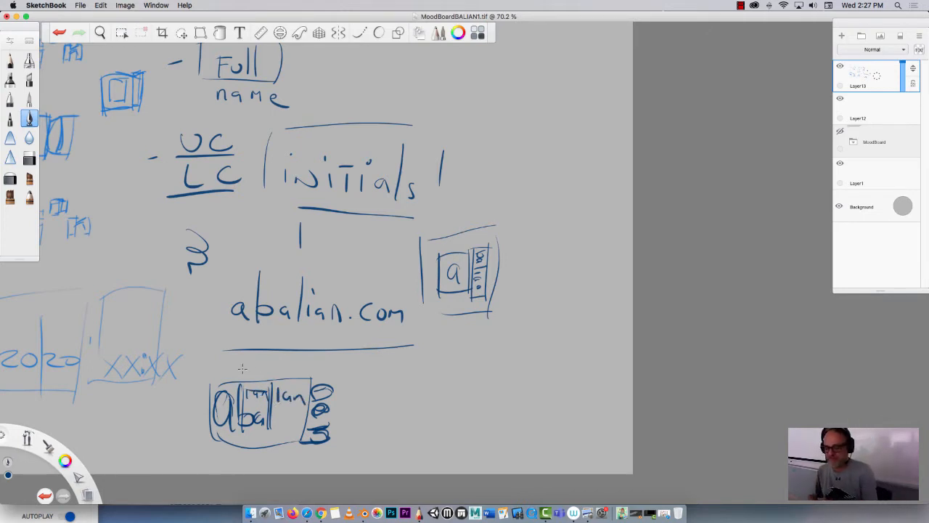
# Sketch a new rectangular frame beside the stamp box and place a bold boxed "a" in its lower corner.
pyautogui.moveTo(469, 374)
pyautogui.mouseDown()
pyautogui.moveTo(373, 377)
pyautogui.moveTo(463, 447)
pyautogui.moveTo(356, 450)
pyautogui.mouseUp()
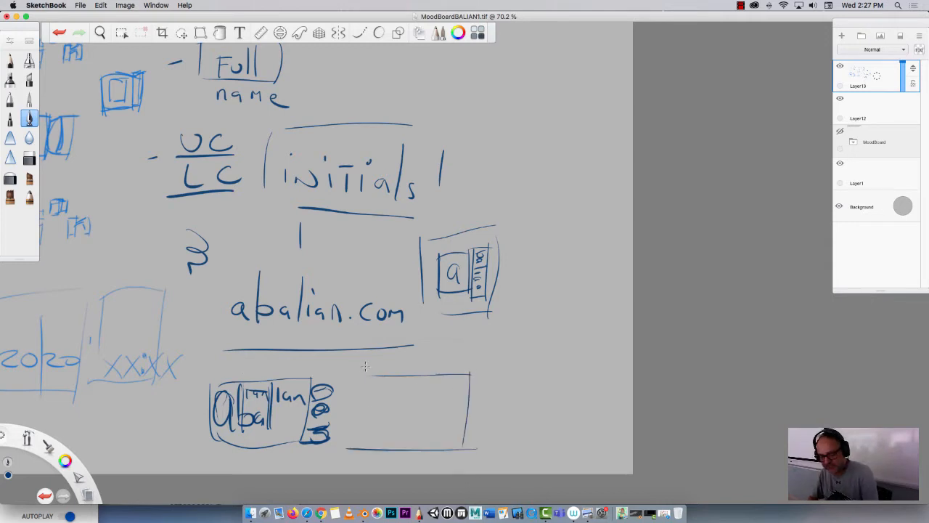
pyautogui.moveTo(365, 363); pyautogui.dragTo(356, 473)
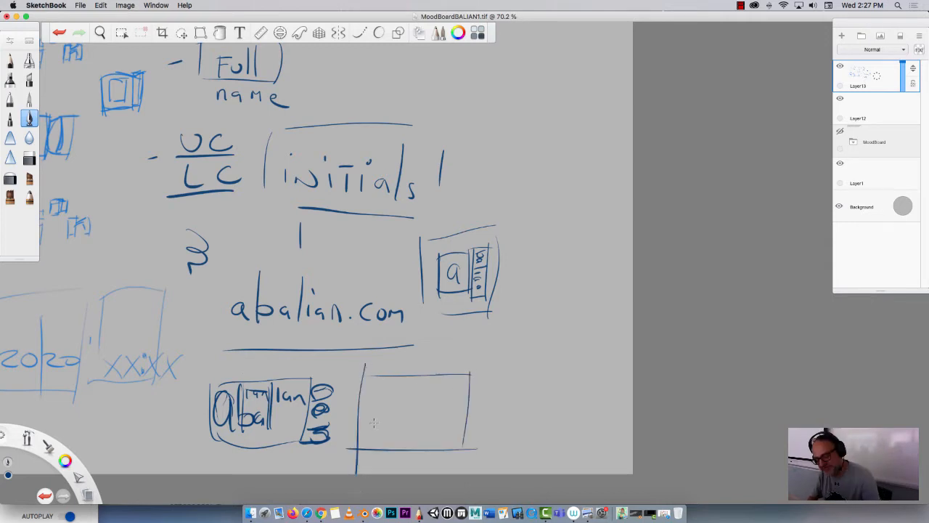
pyautogui.moveTo(381, 410)
pyautogui.mouseDown()
pyautogui.moveTo(382, 430)
pyautogui.moveTo(360, 426)
pyautogui.moveTo(366, 434)
pyautogui.mouseUp()
pyautogui.moveTo(388, 392)
pyautogui.mouseDown()
pyautogui.moveTo(351, 397)
pyautogui.moveTo(390, 439)
pyautogui.mouseUp()
pyautogui.moveTo(389, 435); pyautogui.dragTo(357, 436)
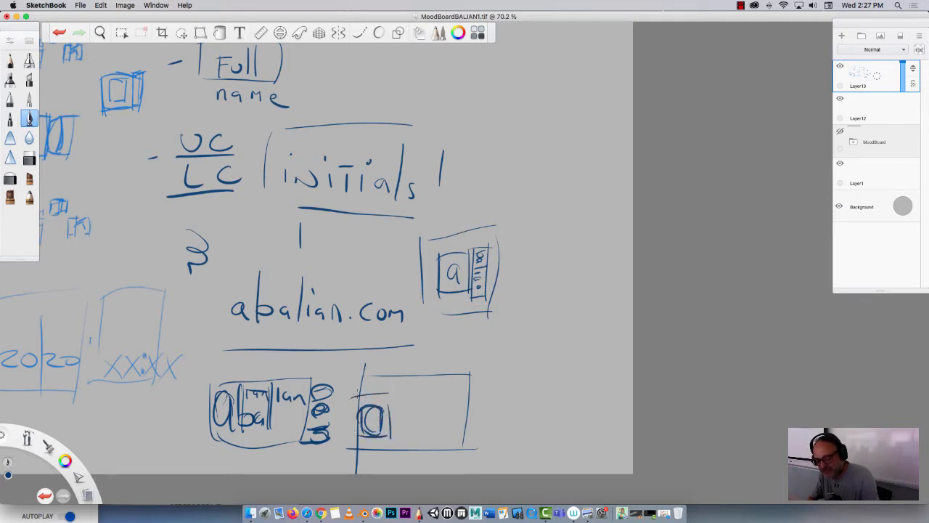
pyautogui.moveTo(356, 395); pyautogui.dragTo(357, 428)
# Add a tall boxed "b" next to the "a", write the name vertically alongside it, and enclose the sketch in a rounded frame.
pyautogui.moveTo(396, 369)
pyautogui.mouseDown()
pyautogui.moveTo(395, 450)
pyautogui.moveTo(426, 373)
pyautogui.moveTo(422, 441)
pyautogui.mouseUp()
pyautogui.moveTo(423, 440)
pyautogui.mouseDown()
pyautogui.moveTo(397, 441)
pyautogui.moveTo(400, 430)
pyautogui.mouseUp()
pyautogui.moveTo(401, 379); pyautogui.dragTo(404, 436)
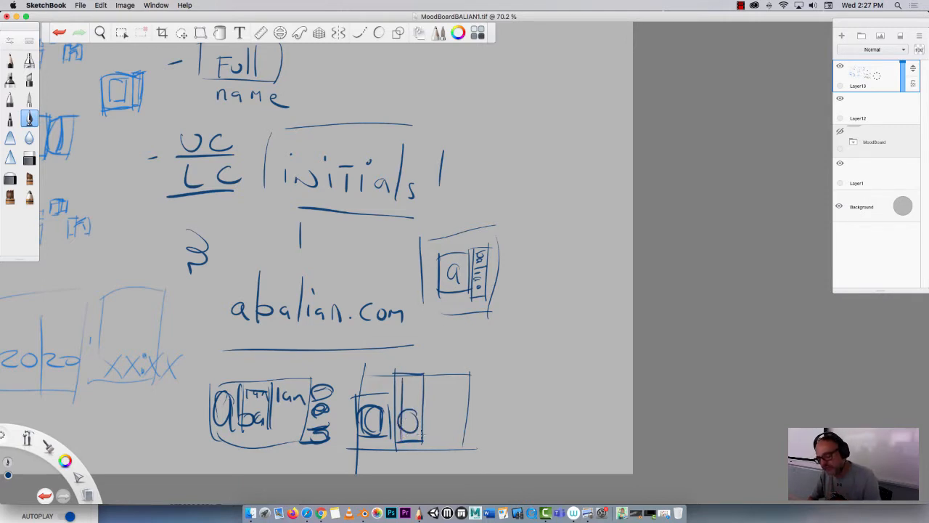
pyautogui.moveTo(432, 376); pyautogui.dragTo(423, 443)
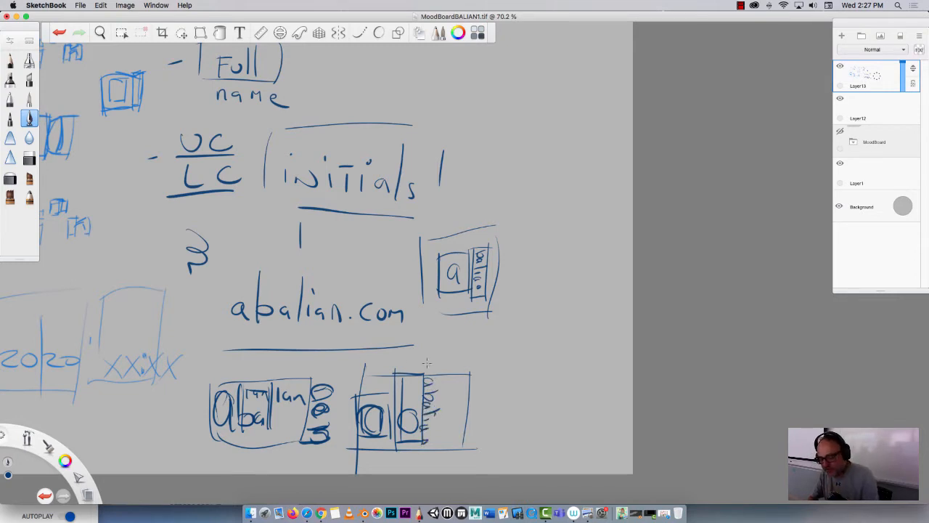
pyautogui.moveTo(468, 355)
pyautogui.mouseDown()
pyautogui.moveTo(485, 416)
pyautogui.moveTo(348, 448)
pyautogui.mouseUp()
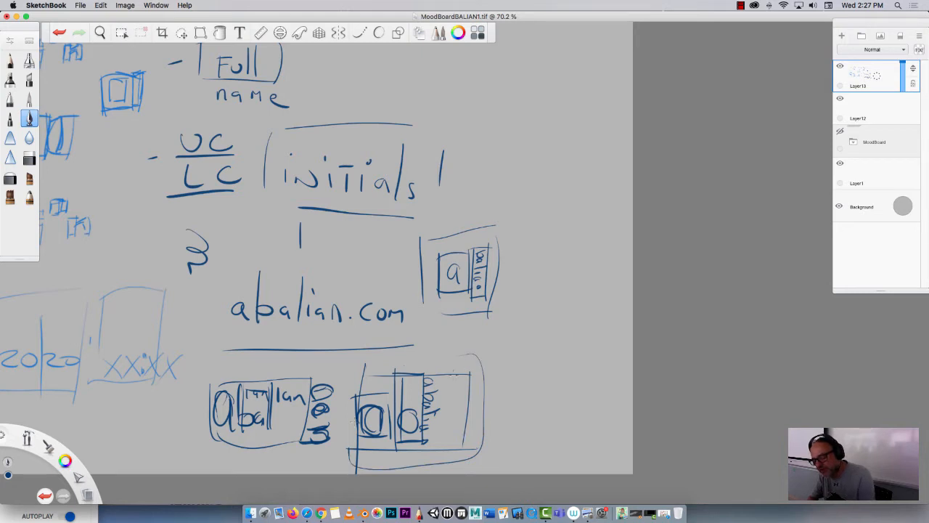
# Lasso the framed "ab" sketch, copy and paste it, and place the duplicate beside the "initials" note.
pyautogui.click(181, 33)
pyautogui.click(315, 53)
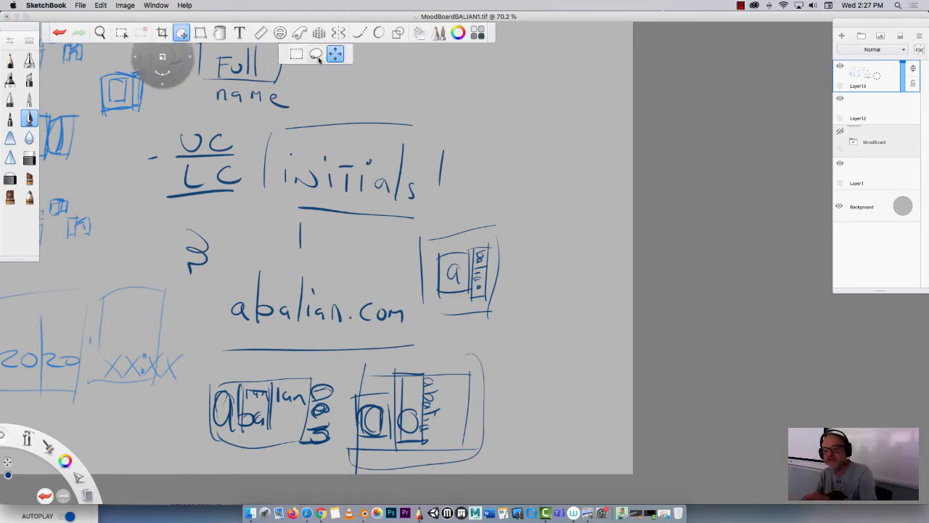
pyautogui.moveTo(370, 357)
pyautogui.mouseDown()
pyautogui.moveTo(464, 466)
pyautogui.moveTo(330, 440)
pyautogui.moveTo(334, 408)
pyautogui.mouseUp()
pyautogui.press('super+c')
pyautogui.press('super+v')
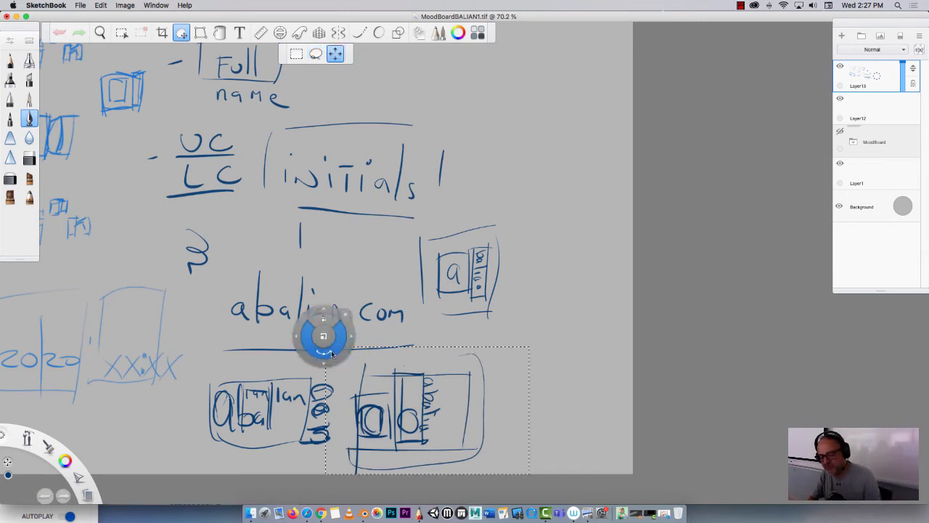
pyautogui.moveTo(307, 359)
pyautogui.mouseDown()
pyautogui.moveTo(453, 318)
pyautogui.moveTo(439, 271)
pyautogui.moveTo(406, 241)
pyautogui.mouseUp()
pyautogui.moveTo(384, 276); pyautogui.dragTo(384, 60)
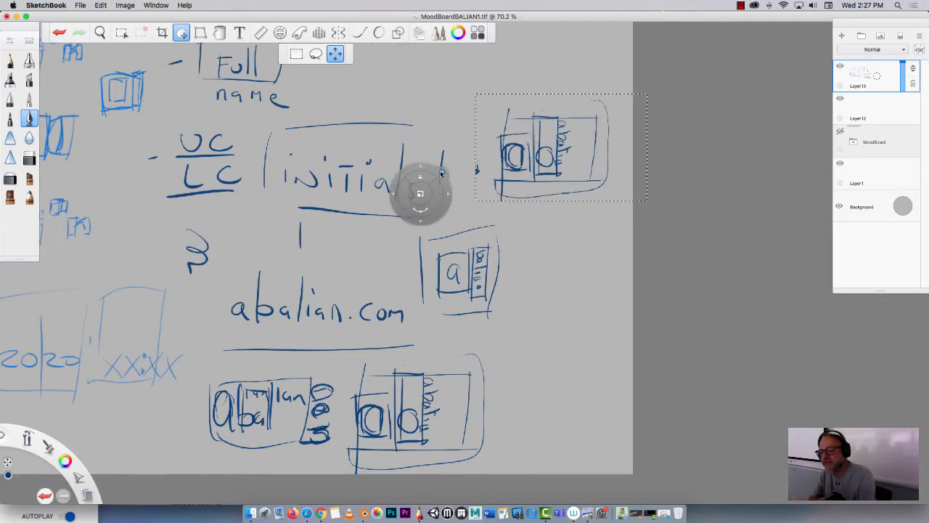
pyautogui.press('Return')
# Draw four arrows pointing inward at the corners of the stamp box with vertical "com", and outline it with a rounded frame.
pyautogui.moveTo(199, 356); pyautogui.dragTo(233, 377)
pyautogui.moveTo(349, 350); pyautogui.dragTo(322, 376)
pyautogui.moveTo(295, 448)
pyautogui.mouseDown()
pyautogui.moveTo(317, 465)
pyautogui.moveTo(308, 448)
pyautogui.mouseUp()
pyautogui.moveTo(187, 461); pyautogui.dragTo(204, 445)
pyautogui.moveTo(190, 449)
pyautogui.mouseDown()
pyautogui.moveTo(209, 444)
pyautogui.moveTo(204, 462)
pyautogui.mouseUp()
pyautogui.moveTo(181, 342)
pyautogui.mouseDown()
pyautogui.moveTo(280, 465)
pyautogui.moveTo(182, 469)
pyautogui.mouseUp()
# Draw a wavy line above the lower "ab" sketch and rough empty boxes in the free space beside the concepts.
pyautogui.moveTo(353, 336)
pyautogui.mouseDown()
pyautogui.moveTo(540, 336)
pyautogui.moveTo(550, 375)
pyautogui.moveTo(503, 376)
pyautogui.mouseUp()
pyautogui.moveTo(569, 234)
pyautogui.mouseDown()
pyautogui.moveTo(621, 236)
pyautogui.moveTo(617, 272)
pyautogui.moveTo(546, 277)
pyautogui.mouseUp()
pyautogui.moveTo(566, 227); pyautogui.dragTo(565, 258)
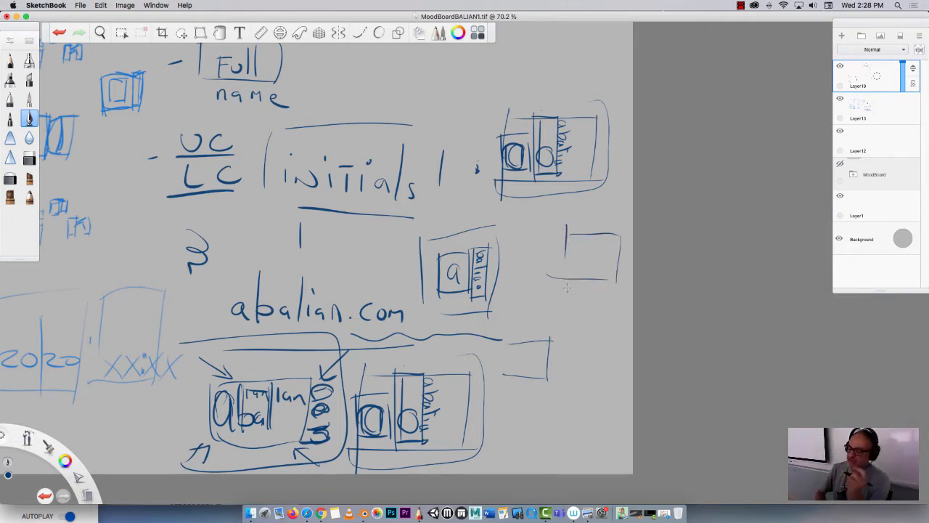
# Sketch a tall rectangle beside the "Full name" note with a smaller rectangle attached to its side.
pyautogui.press('space')
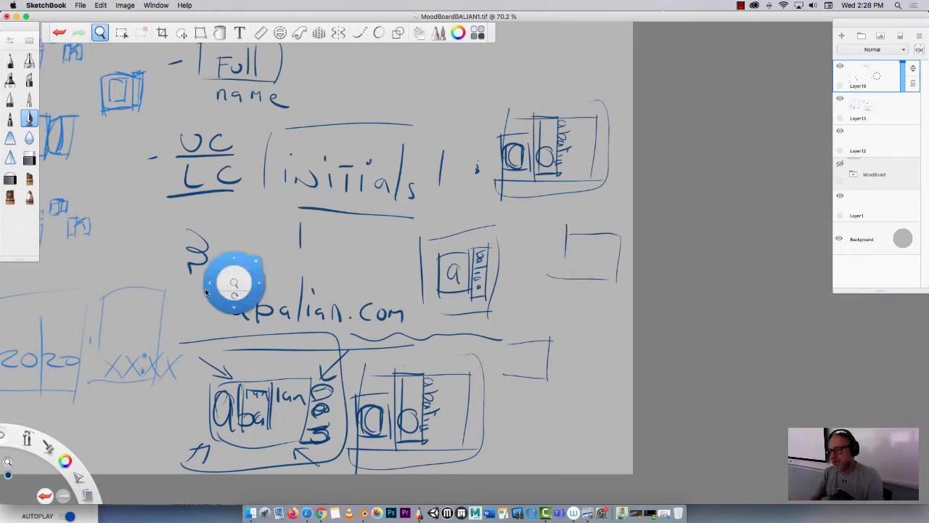
pyautogui.moveTo(210, 294); pyautogui.dragTo(317, 448)
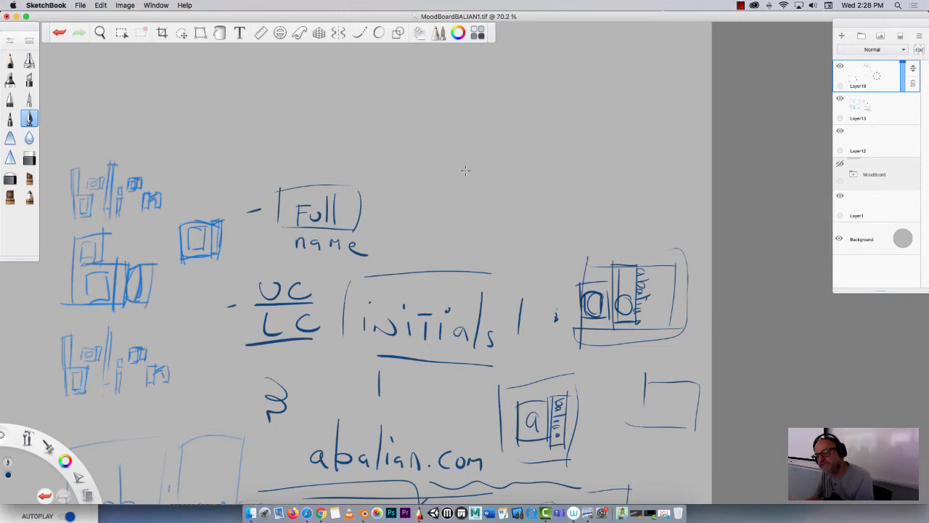
pyautogui.moveTo(465, 170)
pyautogui.mouseDown()
pyautogui.moveTo(432, 172)
pyautogui.moveTo(480, 257)
pyautogui.moveTo(437, 236)
pyautogui.mouseUp()
pyautogui.moveTo(434, 172); pyautogui.dragTo(437, 252)
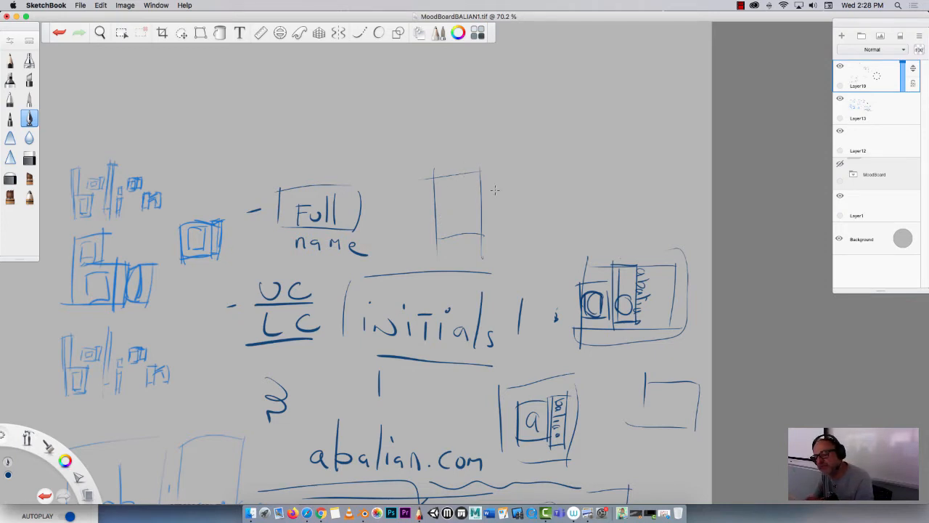
pyautogui.moveTo(479, 190)
pyautogui.mouseDown()
pyautogui.moveTo(501, 185)
pyautogui.moveTo(522, 213)
pyautogui.mouseUp()
pyautogui.moveTo(489, 212); pyautogui.dragTo(521, 212)
# Draw a heavier open frame around the small attached rectangle, and enclose the whole block concept in a large outer square.
pyautogui.moveTo(453, 171); pyautogui.dragTo(457, 151)
pyautogui.moveTo(454, 150); pyautogui.dragTo(558, 159)
pyautogui.moveTo(550, 166)
pyautogui.mouseDown()
pyautogui.moveTo(537, 254)
pyautogui.moveTo(451, 263)
pyautogui.mouseUp()
pyautogui.moveTo(453, 239); pyautogui.dragTo(455, 267)
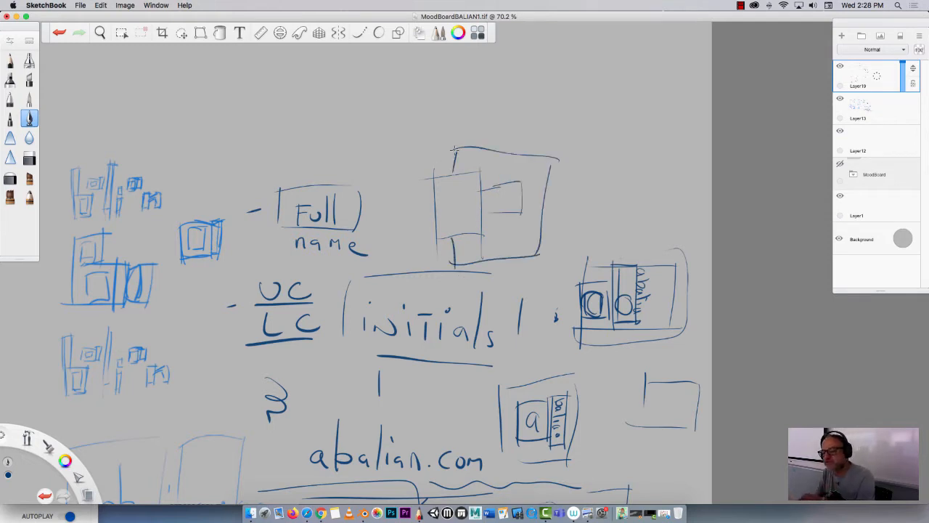
pyautogui.moveTo(452, 174); pyautogui.dragTo(450, 153)
pyautogui.moveTo(564, 129)
pyautogui.mouseDown()
pyautogui.moveTo(404, 174)
pyautogui.moveTo(553, 277)
pyautogui.moveTo(574, 122)
pyautogui.mouseUp()
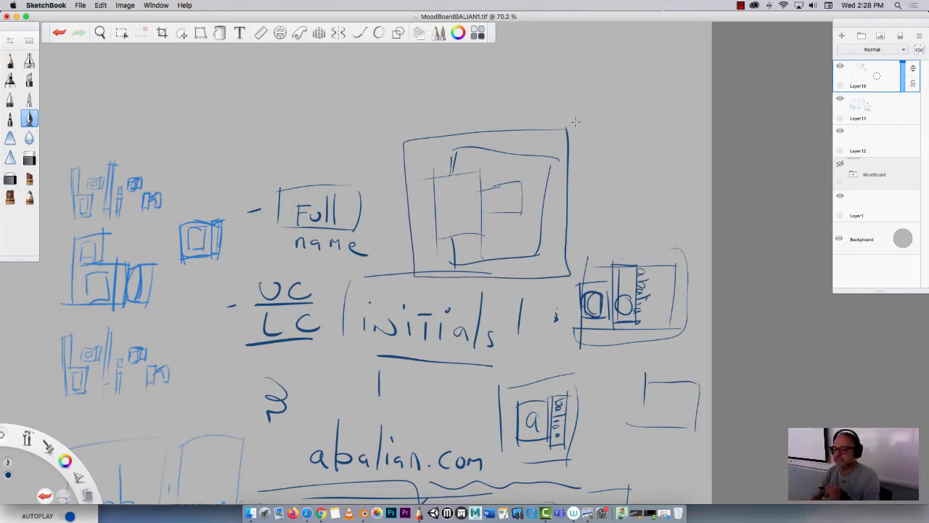
# Lasso the framed block concept, scale it down slightly above the "initials" note, and return to the inking pen.
pyautogui.click(181, 33)
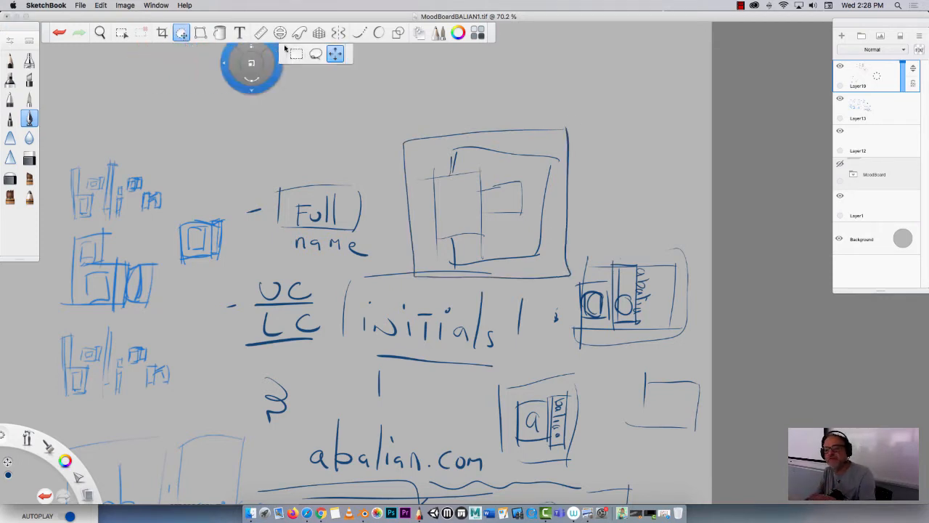
pyautogui.click(315, 54)
pyautogui.moveTo(405, 84)
pyautogui.mouseDown()
pyautogui.moveTo(592, 118)
pyautogui.moveTo(576, 281)
pyautogui.moveTo(488, 293)
pyautogui.moveTo(385, 262)
pyautogui.moveTo(371, 226)
pyautogui.moveTo(307, 211)
pyautogui.moveTo(288, 196)
pyautogui.moveTo(258, 219)
pyautogui.mouseUp()
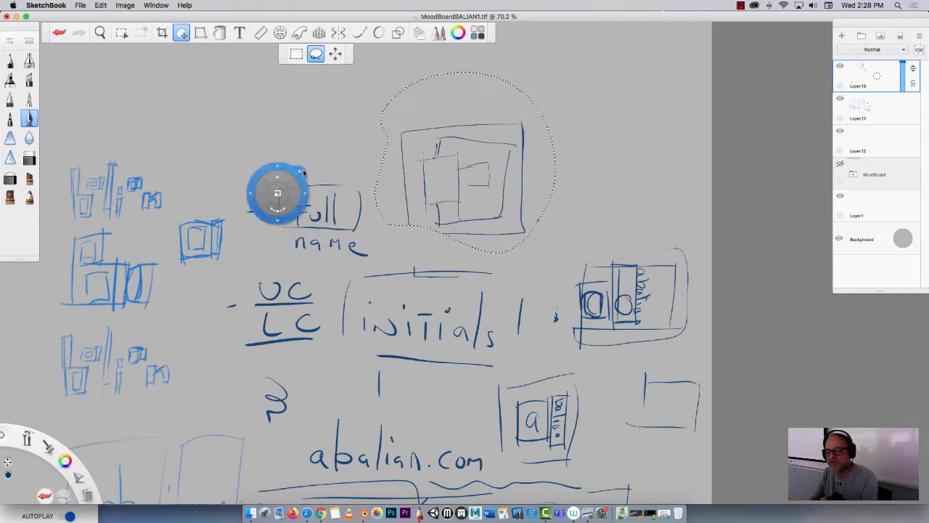
pyautogui.click(304, 169)
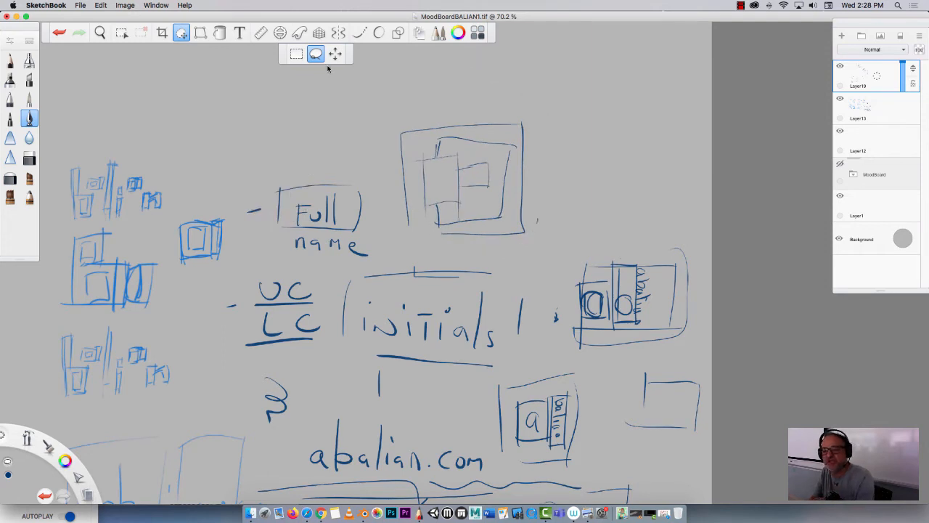
pyautogui.click(29, 118)
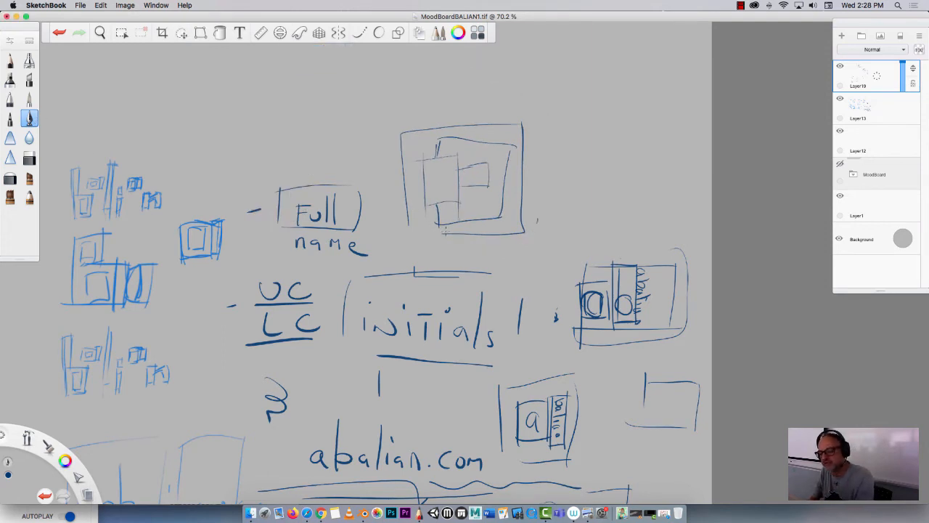
# Close the lower corner of the block concept's outer square and sketch a plain capital A above the "Full name" note.
pyautogui.moveTo(444, 230)
pyautogui.mouseDown()
pyautogui.moveTo(420, 229)
pyautogui.moveTo(404, 209)
pyautogui.mouseUp()
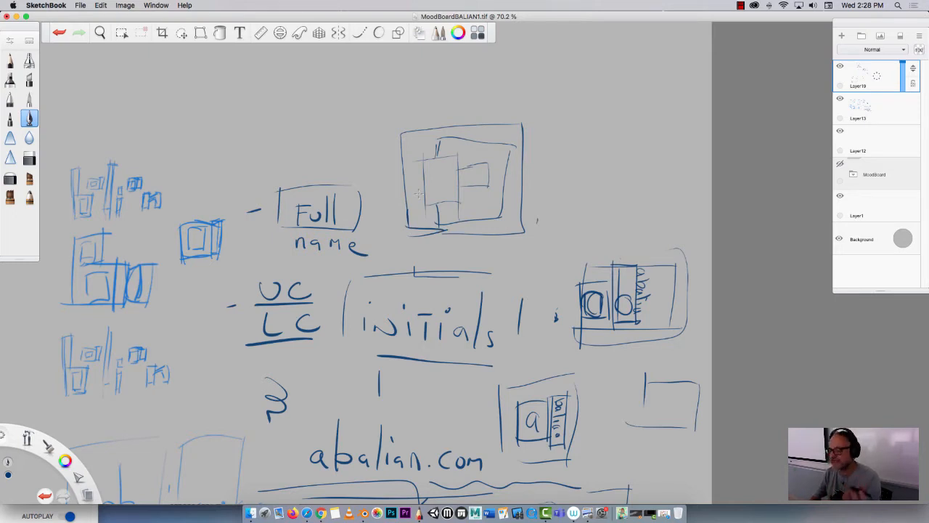
pyautogui.press('space')
pyautogui.moveTo(257, 273); pyautogui.dragTo(376, 363)
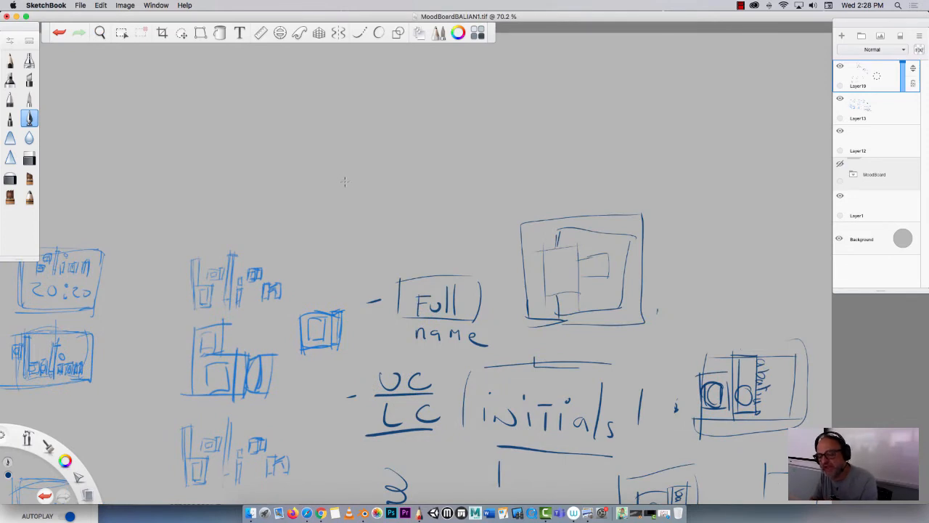
pyautogui.moveTo(345, 174)
pyautogui.mouseDown()
pyautogui.moveTo(357, 225)
pyautogui.moveTo(331, 227)
pyautogui.moveTo(354, 203)
pyautogui.mouseUp()
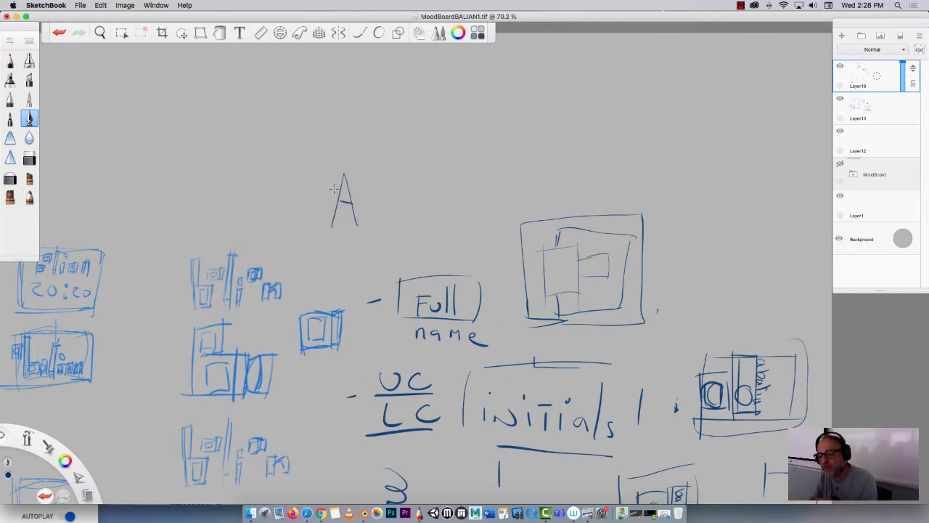
# Draw a squared, block-style A beside the plain A and link the framed concept to it with a curved arrow.
pyautogui.moveTo(425, 171)
pyautogui.mouseDown()
pyautogui.moveTo(402, 171)
pyautogui.moveTo(400, 237)
pyautogui.moveTo(428, 234)
pyautogui.moveTo(420, 237)
pyautogui.mouseUp()
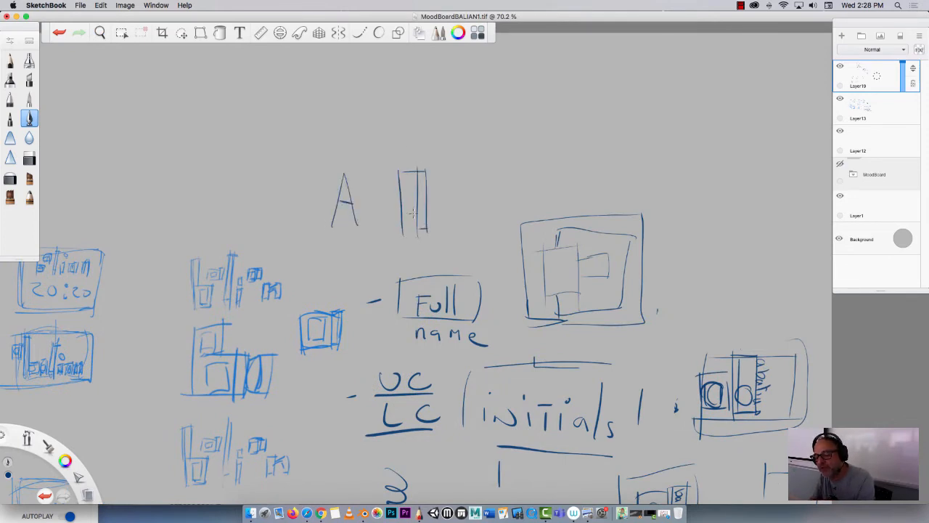
pyautogui.moveTo(418, 197); pyautogui.dragTo(403, 198)
pyautogui.moveTo(402, 223); pyautogui.dragTo(401, 229)
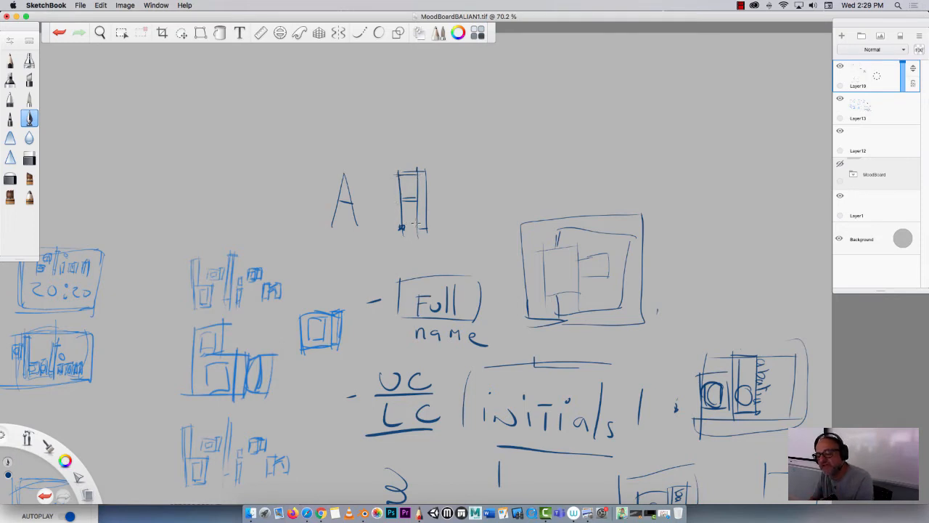
pyautogui.moveTo(421, 171); pyautogui.dragTo(428, 172)
pyautogui.moveTo(521, 226)
pyautogui.mouseDown()
pyautogui.moveTo(454, 192)
pyautogui.moveTo(444, 201)
pyautogui.mouseUp()
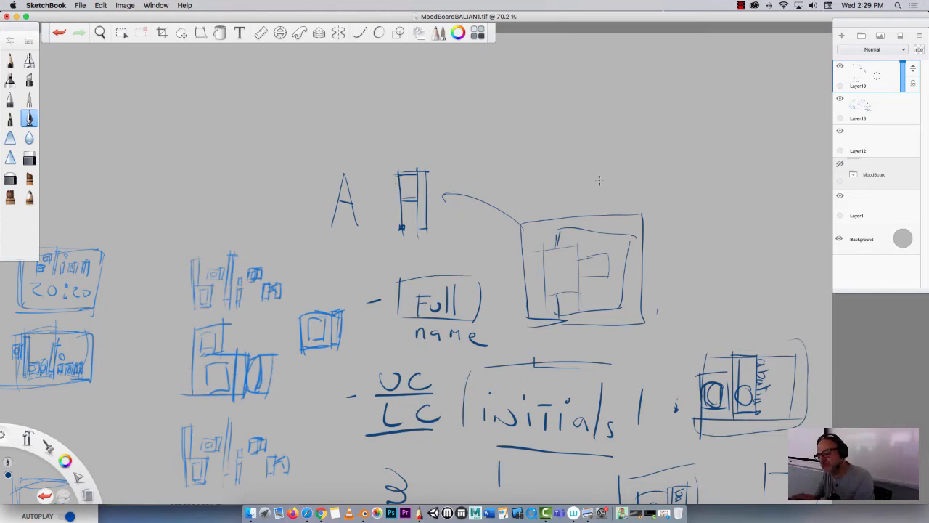
pyautogui.moveTo(577, 244); pyautogui.dragTo(579, 299)
# Draw a tall rectangular frame around the stacked "a" and "b" concept that has the web address at its foot.
pyautogui.press('space')
pyautogui.moveTo(118, 427)
pyautogui.mouseDown()
pyautogui.moveTo(420, 316)
pyautogui.moveTo(442, 290)
pyautogui.mouseUp()
pyautogui.moveTo(222, 325); pyautogui.dragTo(408, 231)
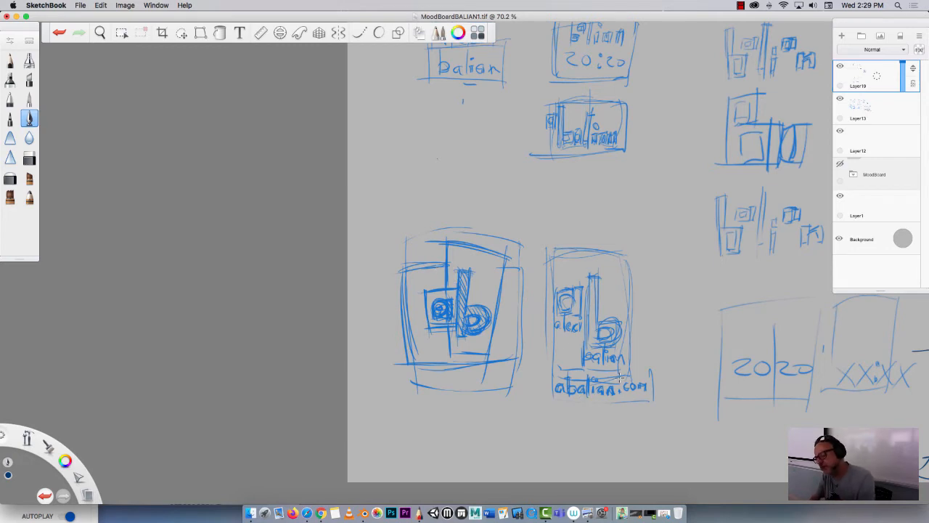
pyautogui.moveTo(546, 233); pyautogui.dragTo(638, 230)
pyautogui.moveTo(532, 233); pyautogui.dragTo(545, 419)
pyautogui.moveTo(659, 228); pyautogui.dragTo(663, 423)
pyautogui.moveTo(663, 423); pyautogui.dragTo(537, 425)
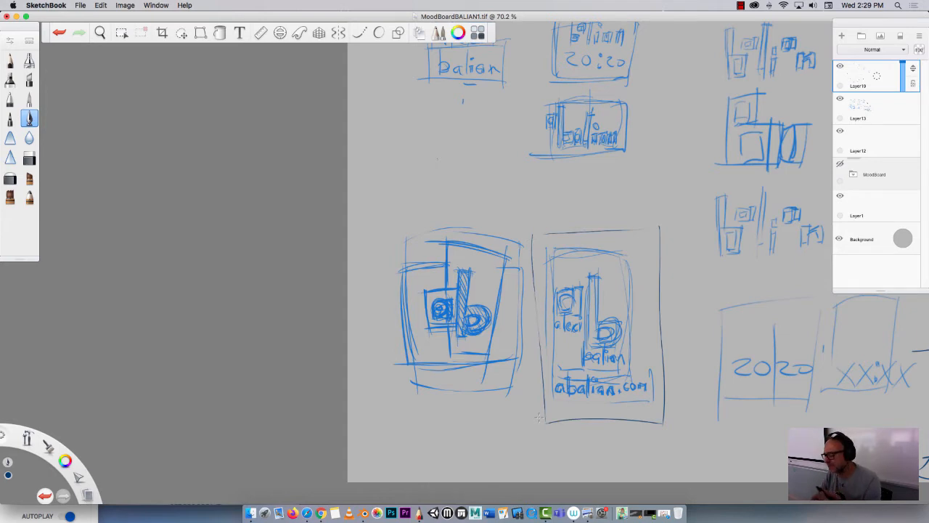
# Write "20:20" in the band below the large "ab" stamp concept and darken its two letters.
pyautogui.press('space')
pyautogui.moveTo(400, 327); pyautogui.dragTo(127, 261)
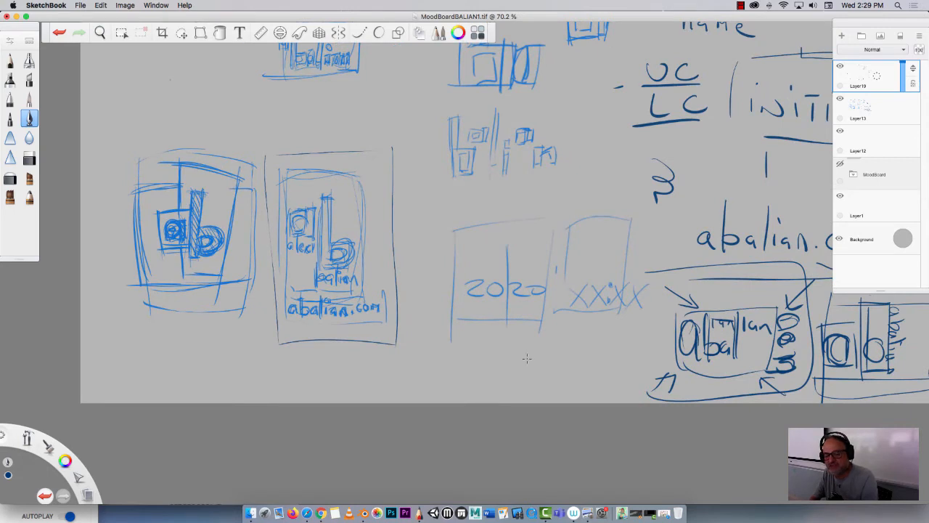
pyautogui.moveTo(149, 294)
pyautogui.mouseDown()
pyautogui.moveTo(171, 307)
pyautogui.moveTo(173, 294)
pyautogui.moveTo(212, 300)
pyautogui.moveTo(223, 292)
pyautogui.mouseUp()
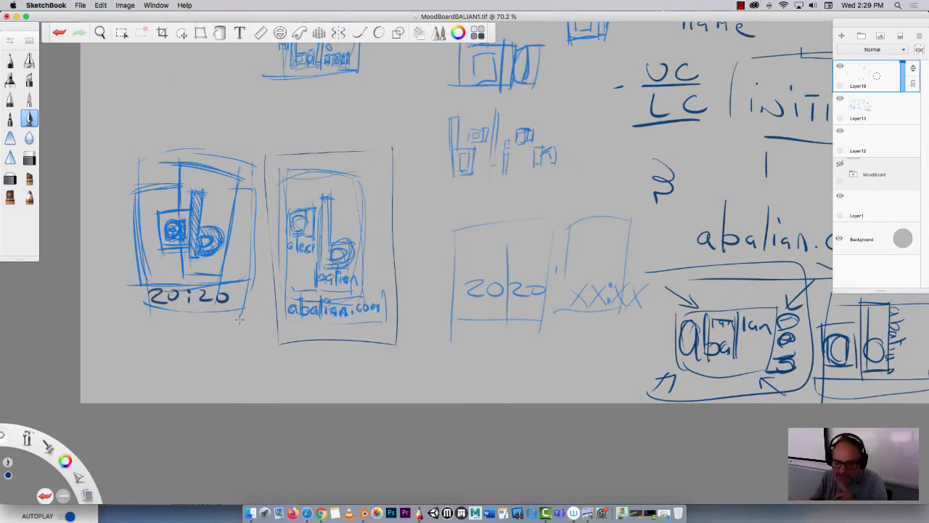
pyautogui.moveTo(170, 219); pyautogui.dragTo(184, 237)
pyautogui.moveTo(193, 190)
pyautogui.mouseDown()
pyautogui.moveTo(190, 253)
pyautogui.moveTo(203, 239)
pyautogui.moveTo(193, 260)
pyautogui.moveTo(221, 250)
pyautogui.moveTo(201, 234)
pyautogui.moveTo(205, 250)
pyautogui.mouseUp()
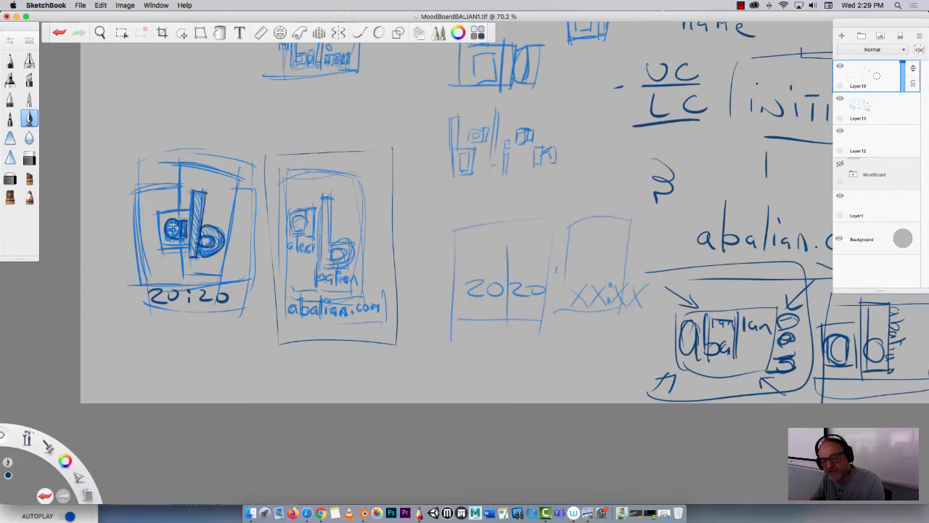
# Undo the "20:20" caption, the darkened letters and the base line of the neighbouring frame.
pyautogui.press('super+z')
pyautogui.press('super+z')
pyautogui.press('super+z')
pyautogui.press('super+z')
pyautogui.press('super+z')
pyautogui.press('super+z')
pyautogui.press('super+z')
pyautogui.press('super+z')
pyautogui.press('super+z')
pyautogui.press('super+z')
pyautogui.press('super+z')
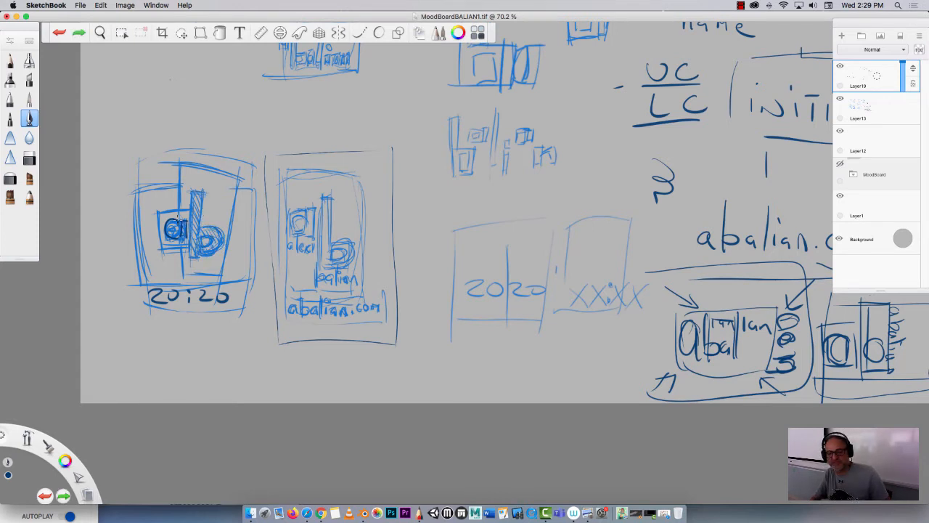
pyautogui.press('super+z')
pyautogui.press('super+z')
pyautogui.press('super+z')
pyautogui.press('super+z')
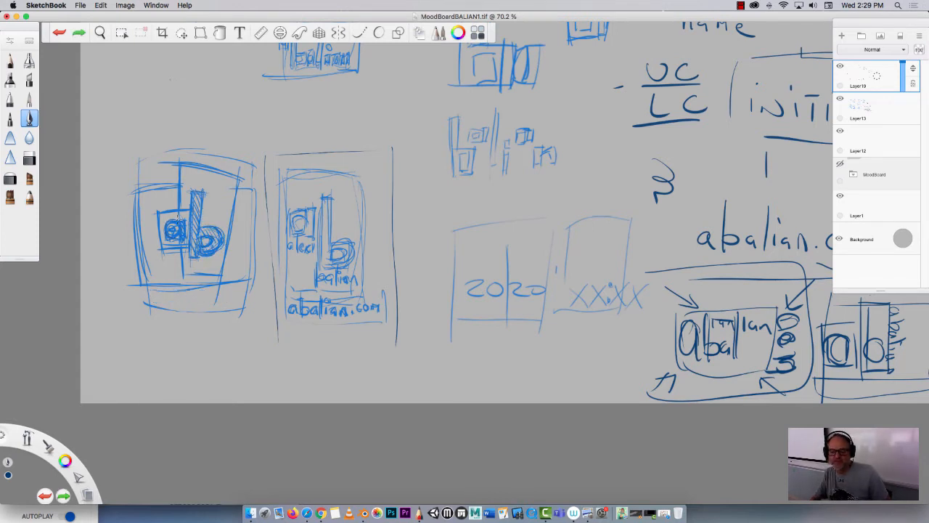
# Hide Layer19 and make Layer13 the active layer.
pyautogui.click(840, 66)
pyautogui.click(840, 67)
pyautogui.click(840, 66)
pyautogui.click(868, 103)
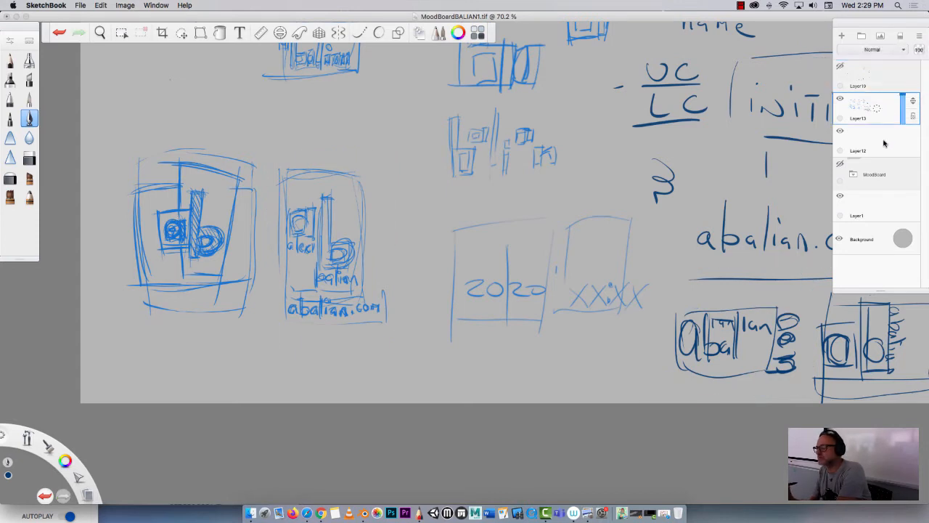
# Lasso the large "ab" stamp concept, paste a copy of it, and place the copy slightly scaled down above the original.
pyautogui.click(181, 32)
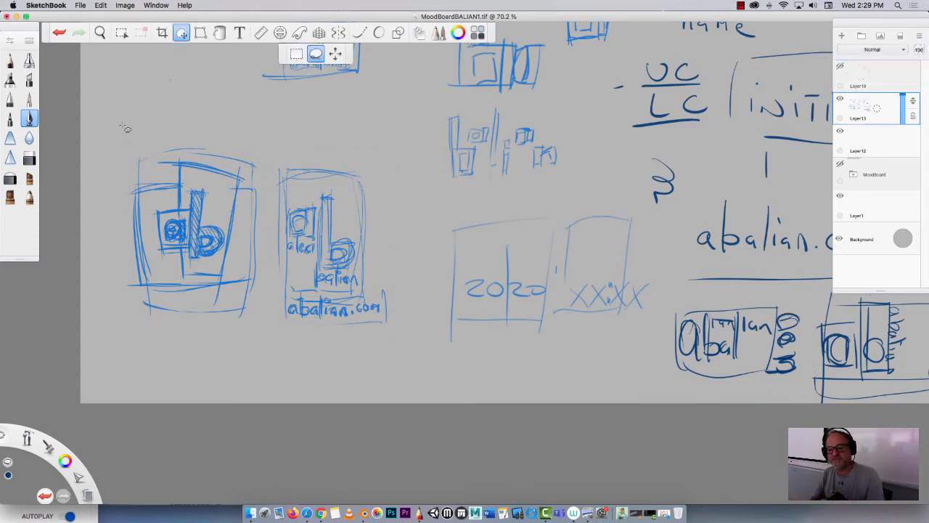
pyautogui.moveTo(124, 131)
pyautogui.mouseDown()
pyautogui.moveTo(277, 170)
pyautogui.moveTo(254, 321)
pyautogui.moveTo(118, 356)
pyautogui.moveTo(98, 289)
pyautogui.mouseUp()
pyautogui.press('space')
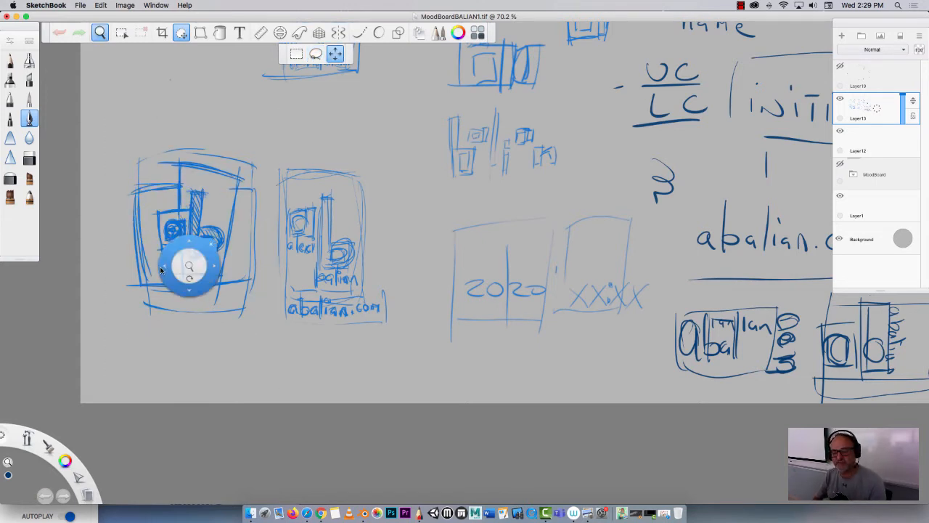
pyautogui.press('super+v')
pyautogui.moveTo(158, 270); pyautogui.dragTo(120, 78)
pyautogui.moveTo(106, 122); pyautogui.dragTo(81, 126)
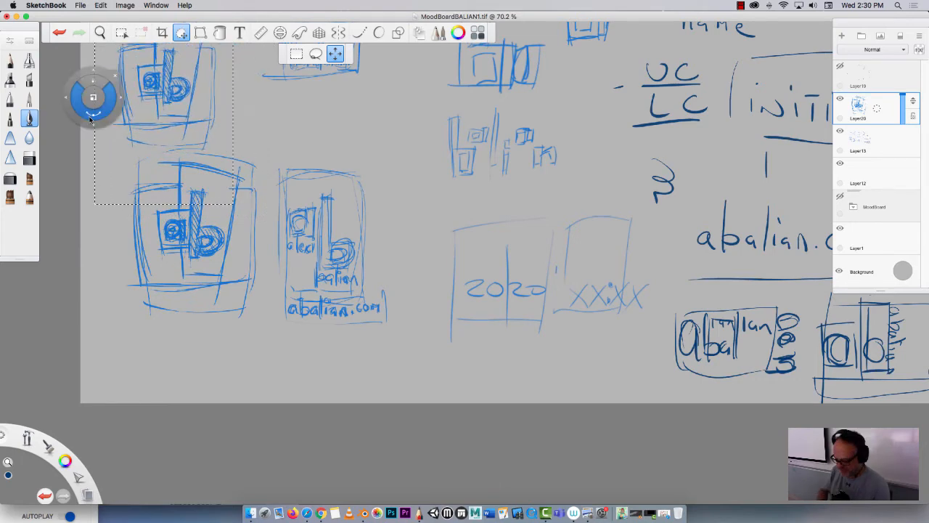
pyautogui.press('Return')
# Write "2020" under the b in the copied stamp and the web address in the band below it.
pyautogui.press('space')
pyautogui.moveTo(112, 249); pyautogui.dragTo(106, 425)
pyautogui.press('space')
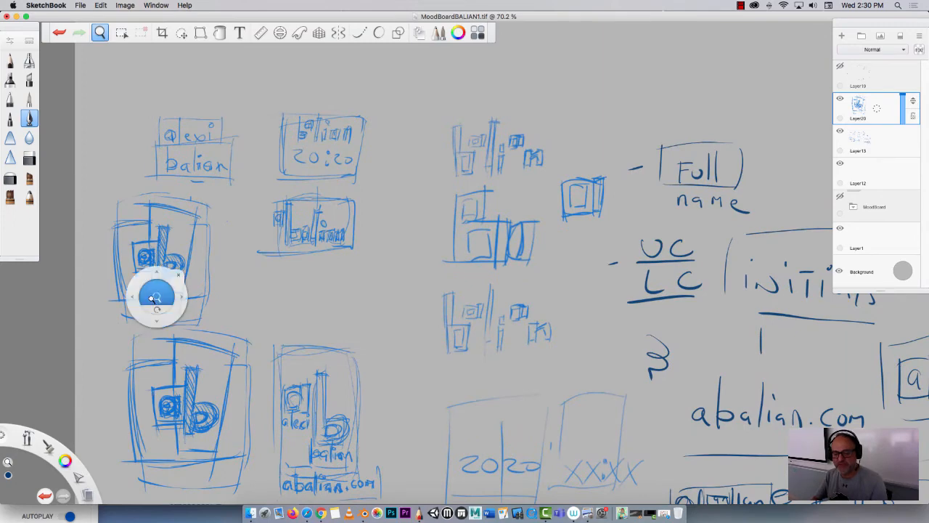
pyautogui.moveTo(153, 298); pyautogui.dragTo(298, 350)
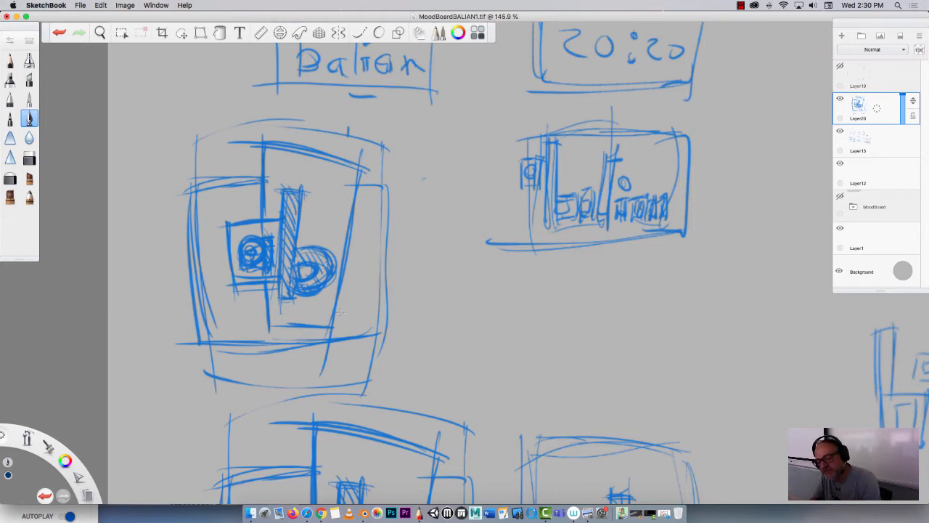
pyautogui.moveTo(277, 312)
pyautogui.mouseDown()
pyautogui.moveTo(307, 304)
pyautogui.moveTo(322, 325)
pyautogui.mouseUp()
pyautogui.moveTo(333, 311); pyautogui.dragTo(330, 313)
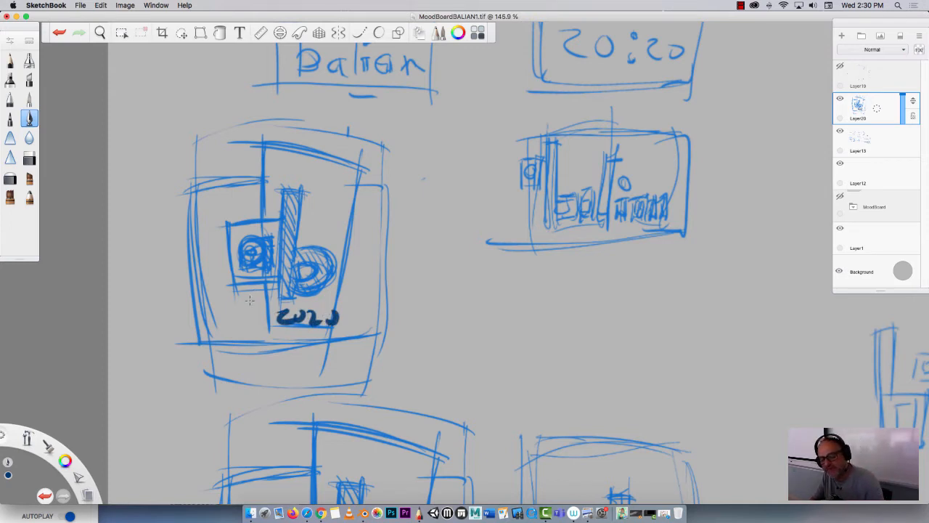
pyautogui.moveTo(226, 359)
pyautogui.mouseDown()
pyautogui.moveTo(229, 373)
pyautogui.moveTo(373, 371)
pyautogui.mouseUp()
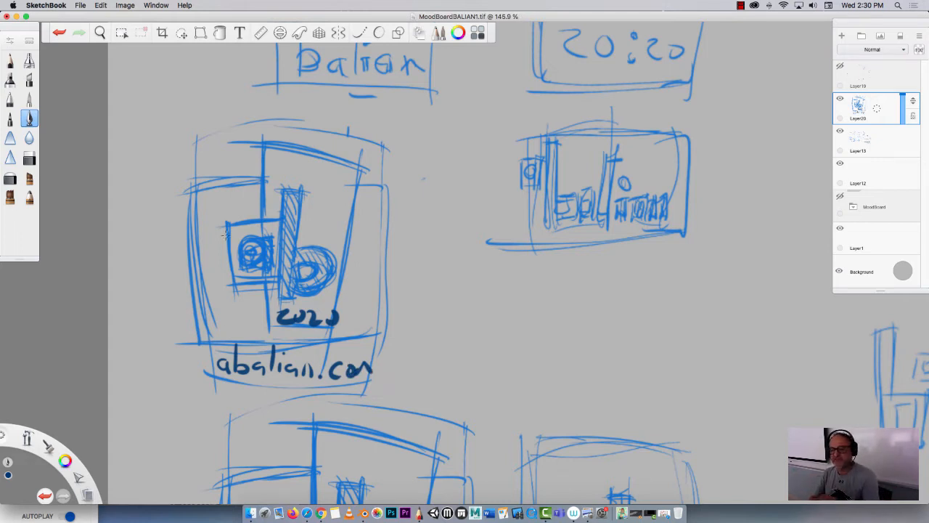
# Draw a heavy, slightly tapered outer frame around the copied stamp concept.
pyautogui.moveTo(412, 133)
pyautogui.mouseDown()
pyautogui.moveTo(154, 137)
pyautogui.moveTo(196, 429)
pyautogui.moveTo(387, 424)
pyautogui.moveTo(125, 409)
pyautogui.mouseUp()
pyautogui.moveTo(404, 132); pyautogui.dragTo(138, 145)
pyautogui.moveTo(155, 123); pyautogui.dragTo(190, 436)
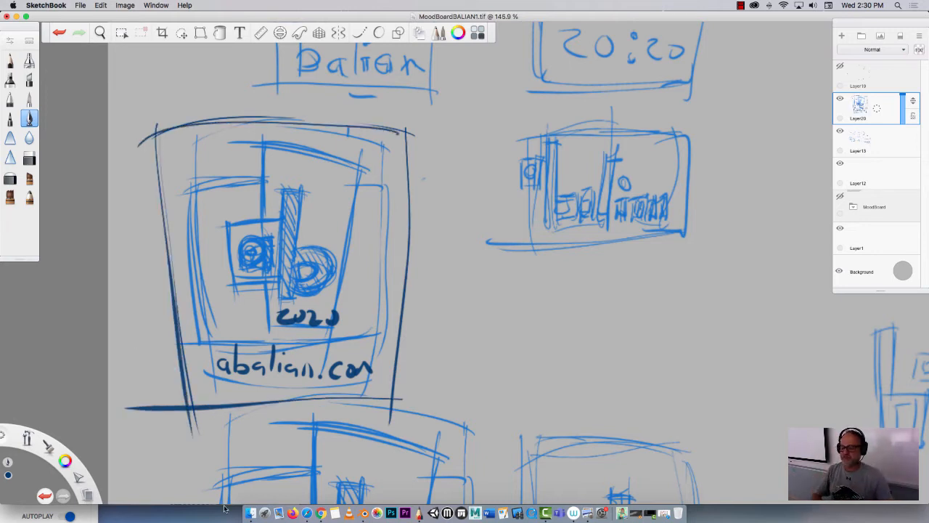
# Sketch an underlined lowercase "a" beside a tall-stemmed "b" in the free space next to the stamp, trimming the b's lower stem.
pyautogui.moveTo(267, 319); pyautogui.dragTo(78, 286)
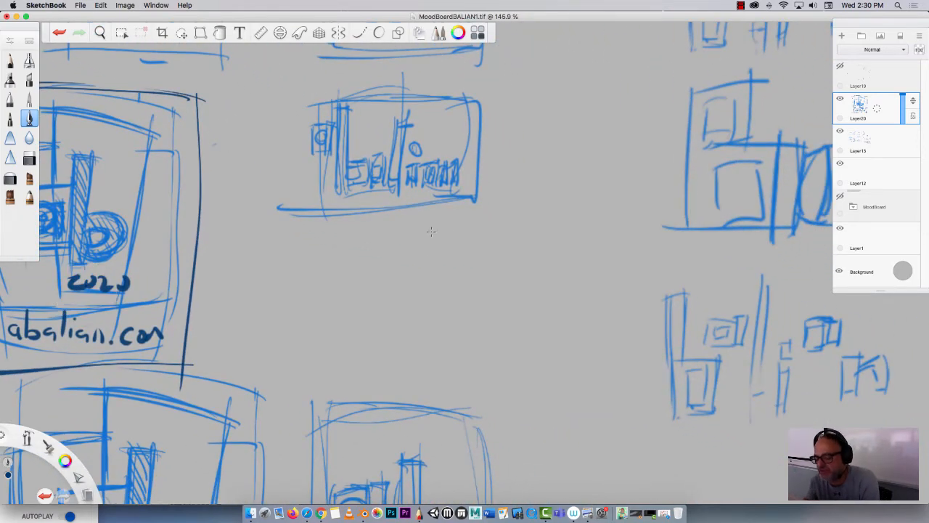
pyautogui.moveTo(404, 290)
pyautogui.mouseDown()
pyautogui.moveTo(371, 313)
pyautogui.moveTo(407, 298)
pyautogui.moveTo(410, 344)
pyautogui.mouseUp()
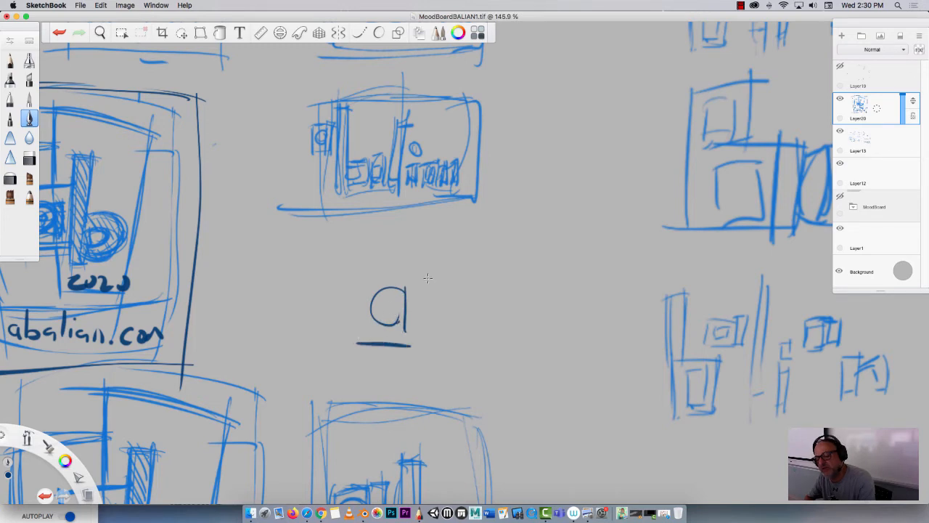
pyautogui.moveTo(431, 236); pyautogui.dragTo(427, 332)
pyautogui.moveTo(422, 288); pyautogui.dragTo(423, 313)
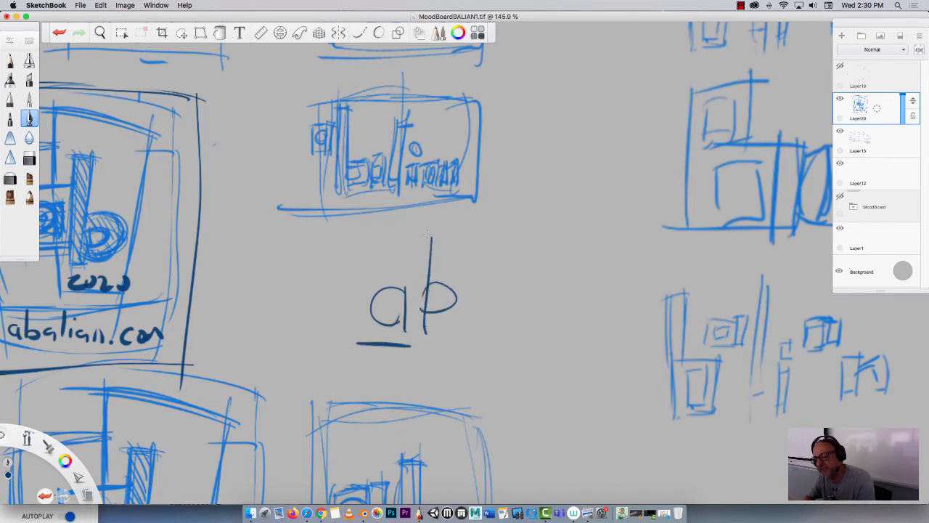
pyautogui.moveTo(430, 225)
pyautogui.mouseDown()
pyautogui.moveTo(425, 334)
pyautogui.moveTo(423, 322)
pyautogui.mouseUp()
pyautogui.click(29, 157)
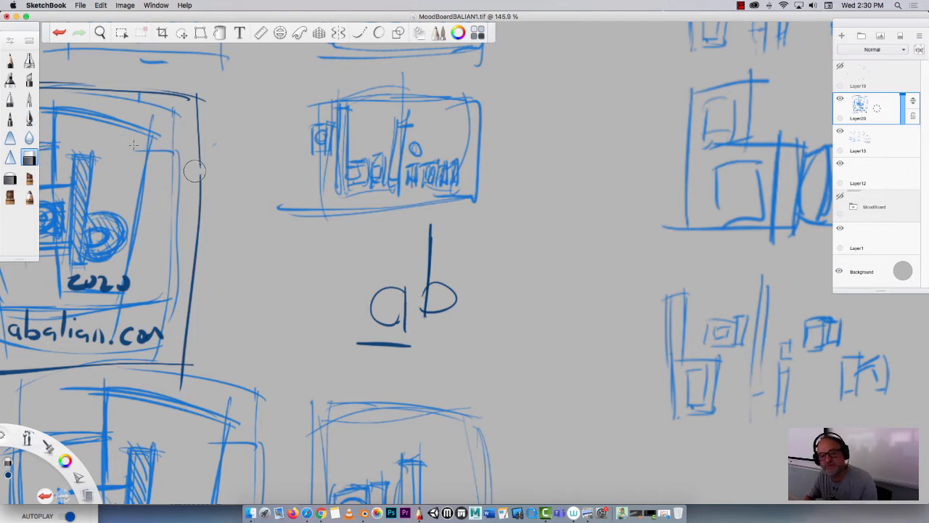
# Thicken the new "ab" letters into block shapes with inner circles, enclose them in a rectangular frame, and hatch the b and the a's stem.
pyautogui.click(29, 118)
pyautogui.moveTo(433, 226)
pyautogui.mouseDown()
pyautogui.moveTo(412, 225)
pyautogui.moveTo(414, 311)
pyautogui.moveTo(401, 331)
pyautogui.mouseUp()
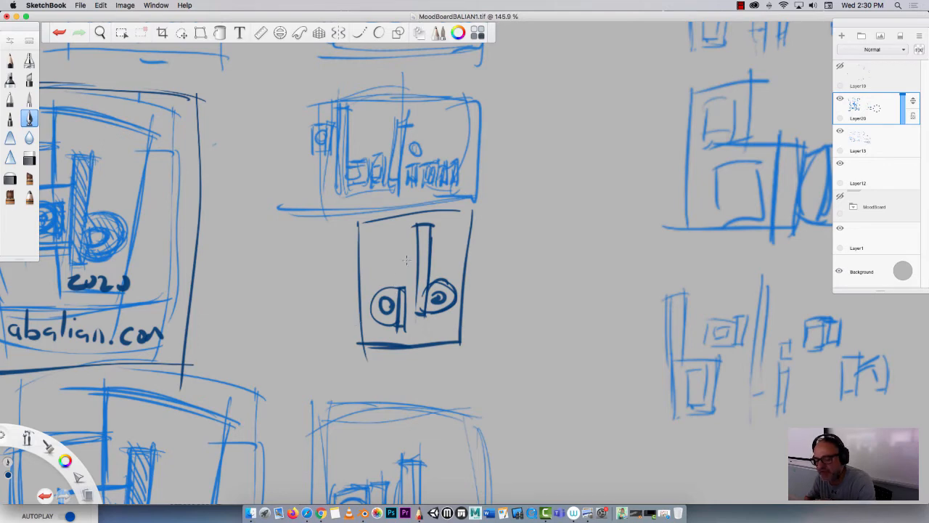
pyautogui.moveTo(421, 223)
pyautogui.mouseDown()
pyautogui.moveTo(449, 298)
pyautogui.moveTo(450, 285)
pyautogui.moveTo(418, 295)
pyautogui.moveTo(419, 303)
pyautogui.mouseUp()
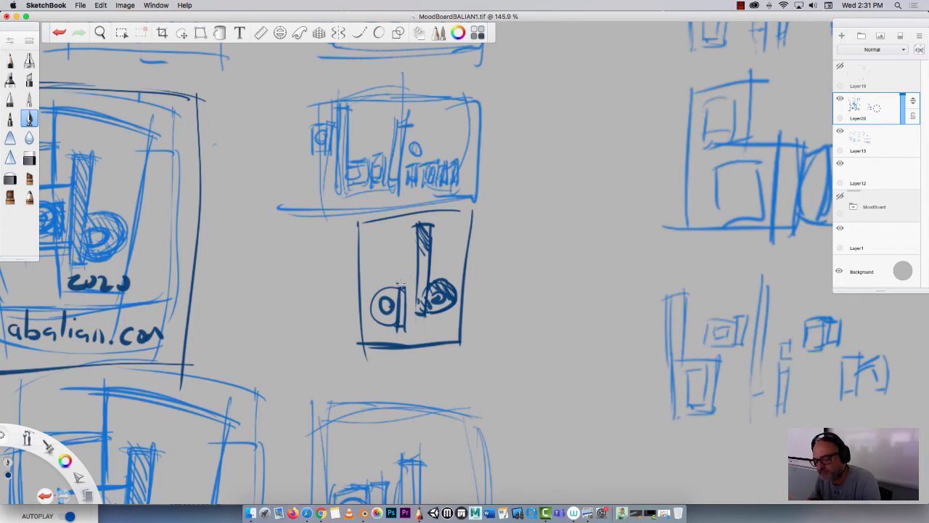
pyautogui.moveTo(398, 283)
pyautogui.mouseDown()
pyautogui.moveTo(402, 316)
pyautogui.moveTo(398, 298)
pyautogui.mouseUp()
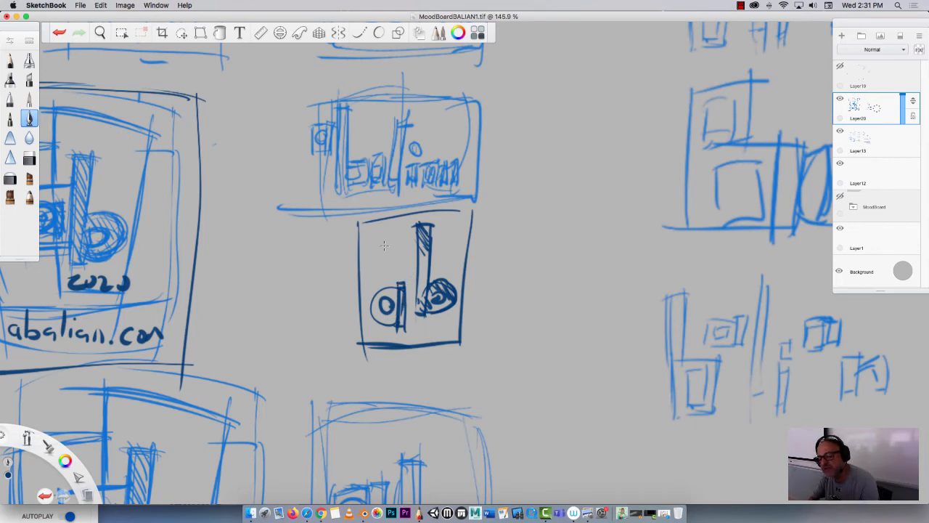
# Draw an asterisk with a dashed circle around it above the "a" in the new framed concept.
pyautogui.moveTo(385, 231)
pyautogui.mouseDown()
pyautogui.moveTo(383, 274)
pyautogui.moveTo(400, 252)
pyautogui.mouseUp()
pyautogui.moveTo(374, 233)
pyautogui.mouseDown()
pyautogui.moveTo(395, 258)
pyautogui.moveTo(378, 255)
pyautogui.mouseUp()
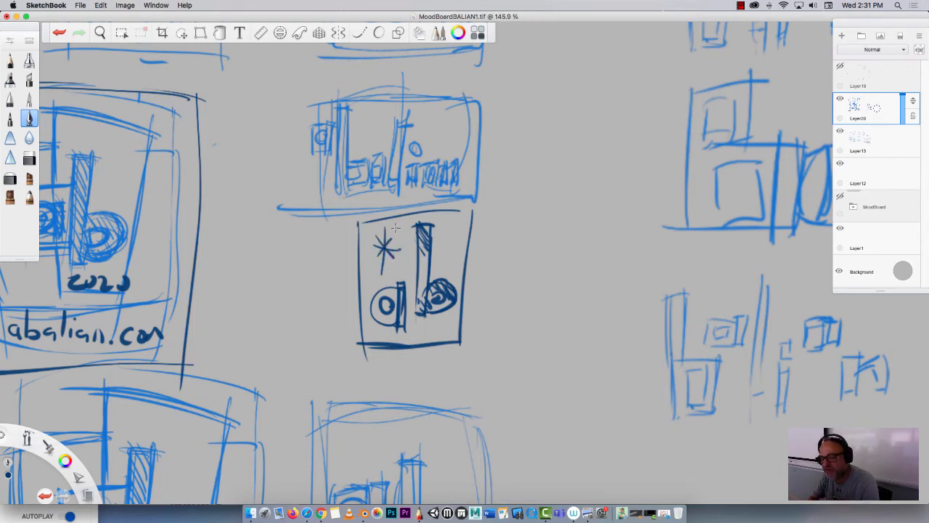
pyautogui.moveTo(395, 229)
pyautogui.mouseDown()
pyautogui.moveTo(368, 246)
pyautogui.moveTo(386, 269)
pyautogui.mouseUp()
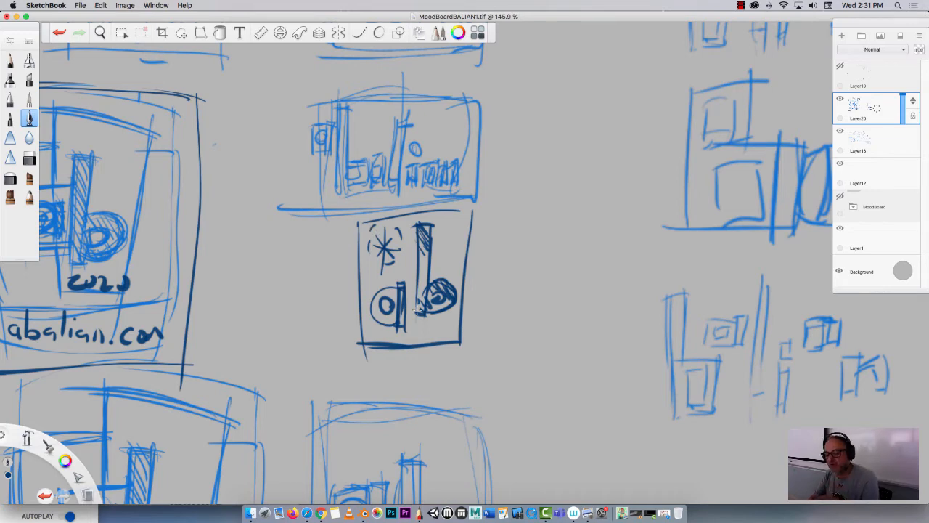
# Lasso the framed "ab" concept with the asterisk, copy it, and place the duplicate beside the original.
pyautogui.click(182, 32)
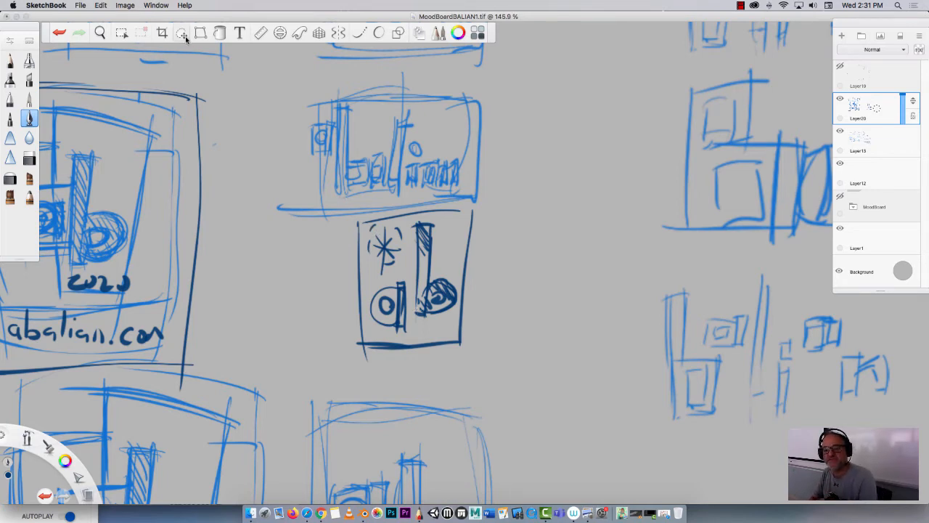
pyautogui.moveTo(344, 223)
pyautogui.mouseDown()
pyautogui.moveTo(442, 202)
pyautogui.moveTo(509, 271)
pyautogui.moveTo(322, 353)
pyautogui.moveTo(316, 274)
pyautogui.mouseUp()
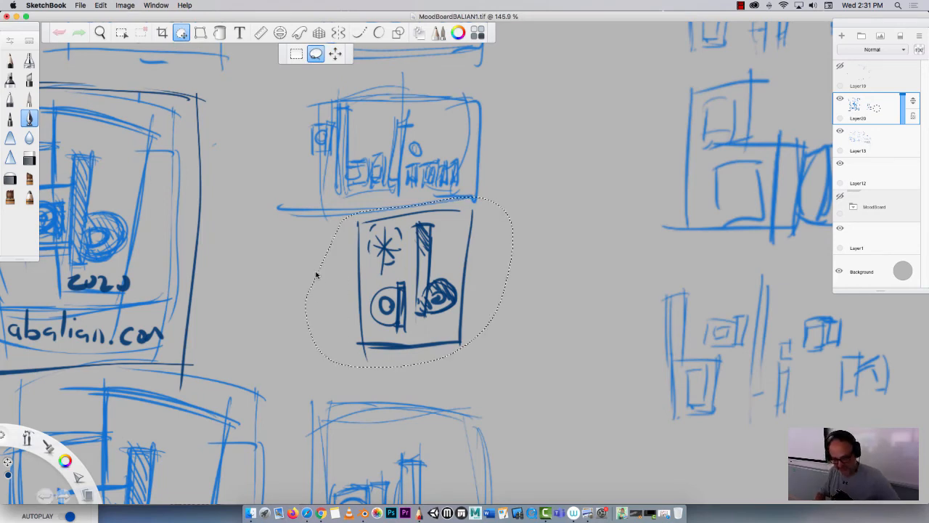
pyautogui.press('super+c')
pyautogui.press('super+v')
pyautogui.moveTo(296, 320); pyautogui.dragTo(456, 266)
pyautogui.press('super+z')
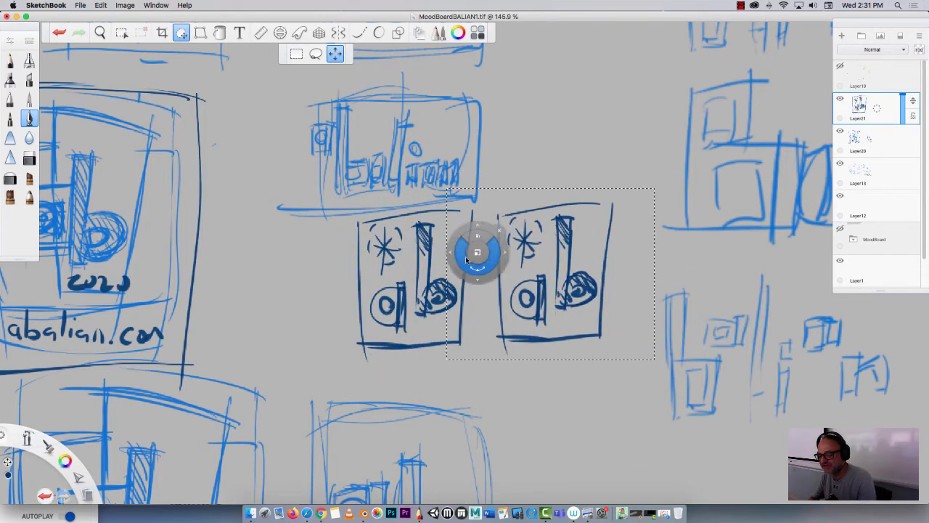
pyautogui.click(497, 213)
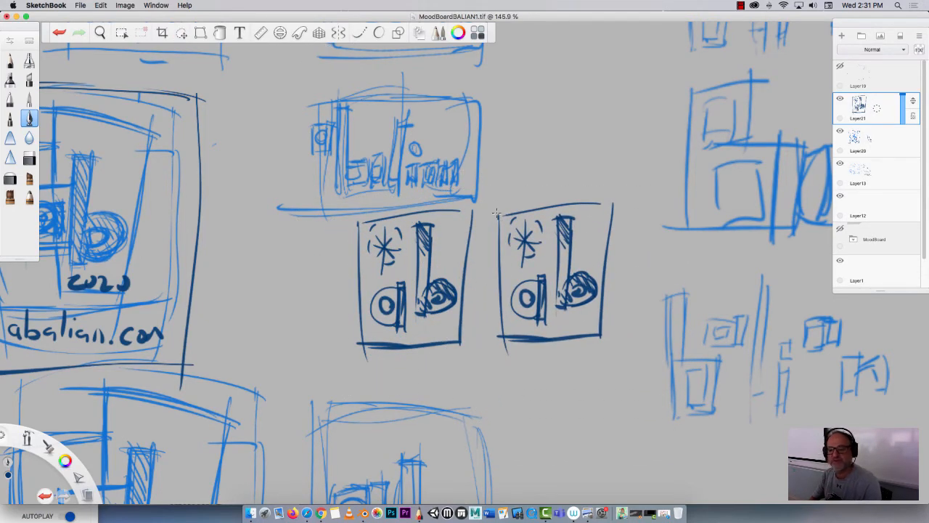
# Lasso the asterisk in the duplicated framed concept, scale it down, and move it beside the top of the b's stem.
pyautogui.click(181, 33)
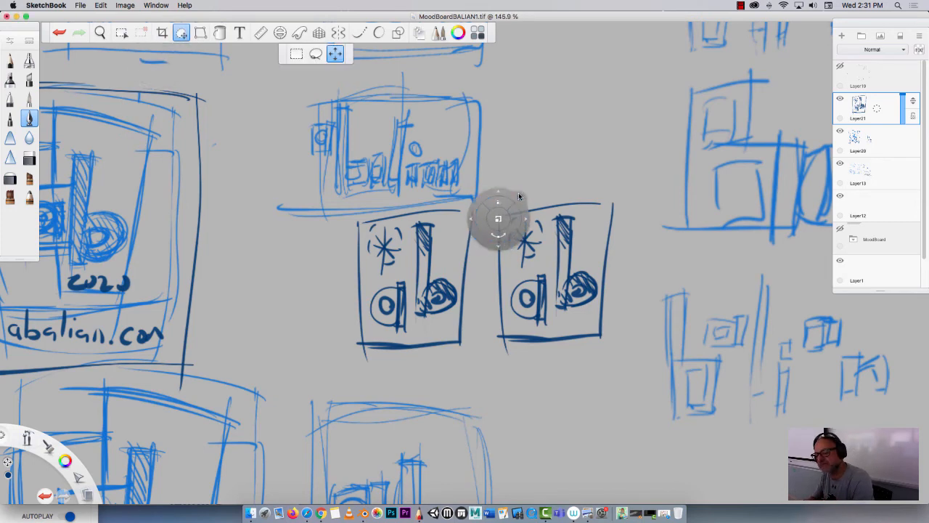
pyautogui.click(516, 188)
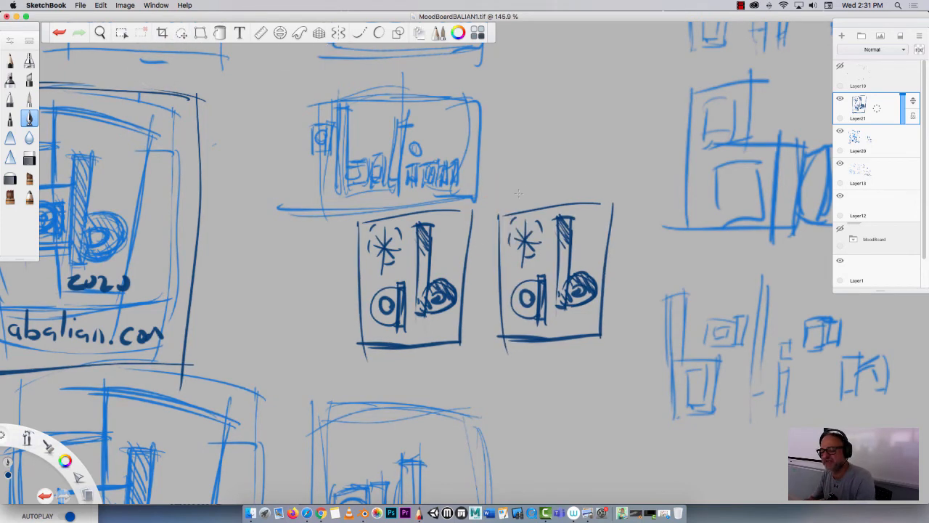
pyautogui.click(181, 33)
pyautogui.click(313, 56)
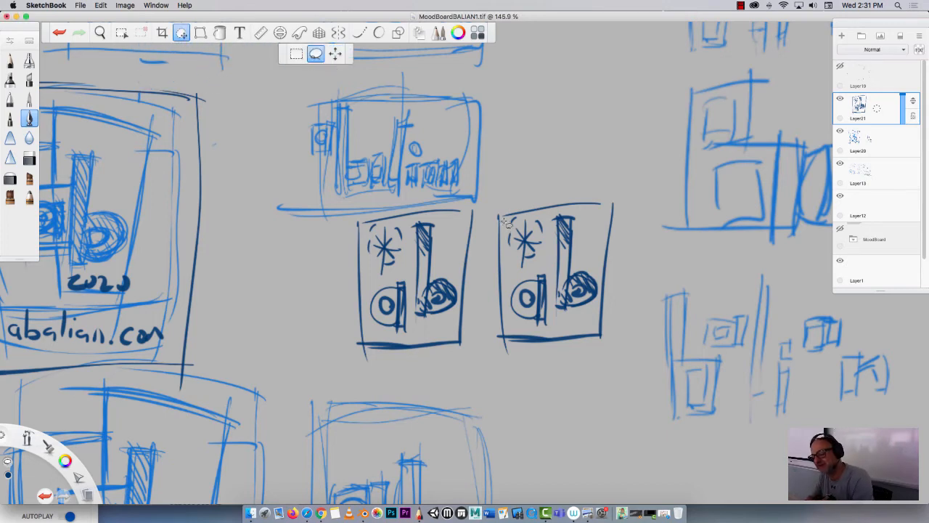
pyautogui.moveTo(504, 222)
pyautogui.mouseDown()
pyautogui.moveTo(552, 223)
pyautogui.moveTo(548, 269)
pyautogui.moveTo(504, 250)
pyautogui.mouseUp()
pyautogui.moveTo(430, 282)
pyautogui.mouseDown()
pyautogui.moveTo(493, 274)
pyautogui.moveTo(507, 247)
pyautogui.moveTo(428, 211)
pyautogui.moveTo(410, 226)
pyautogui.mouseUp()
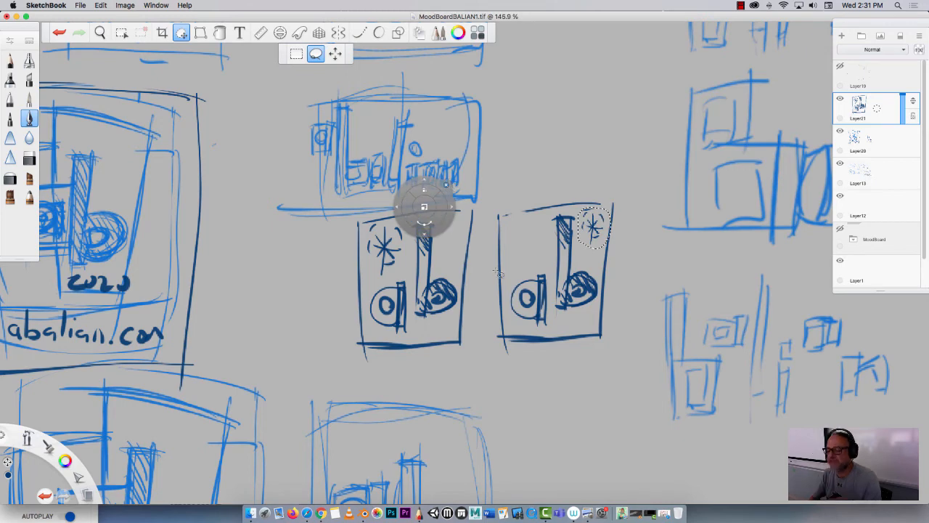
pyautogui.press('super+d')
# Handwrite the web address vertically along the right edge of the duplicated frame with the pen brush.
pyautogui.press('space')
pyautogui.moveTo(291, 270); pyautogui.dragTo(91, 252)
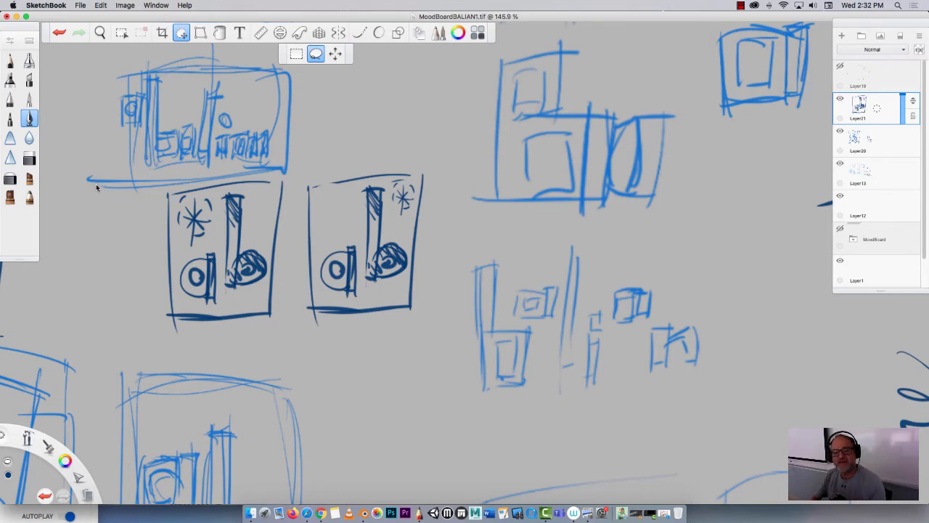
pyautogui.click(29, 119)
pyautogui.moveTo(428, 178)
pyautogui.mouseDown()
pyautogui.moveTo(417, 195)
pyautogui.moveTo(439, 229)
pyautogui.moveTo(419, 237)
pyautogui.moveTo(411, 314)
pyautogui.mouseUp()
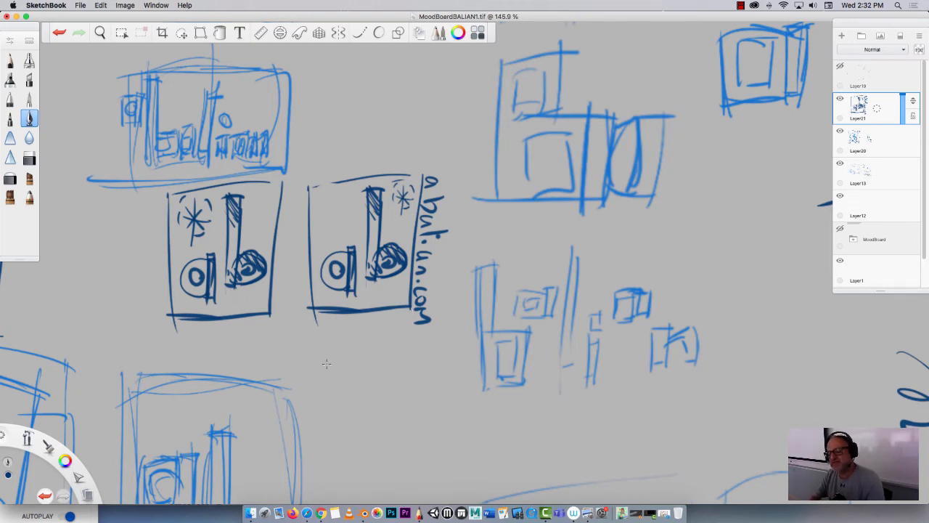
# Sketch a narrow triangle below the duplicated concept and handwrite a short label under it.
pyautogui.moveTo(358, 338)
pyautogui.mouseDown()
pyautogui.moveTo(371, 378)
pyautogui.moveTo(347, 376)
pyautogui.moveTo(372, 377)
pyautogui.mouseUp()
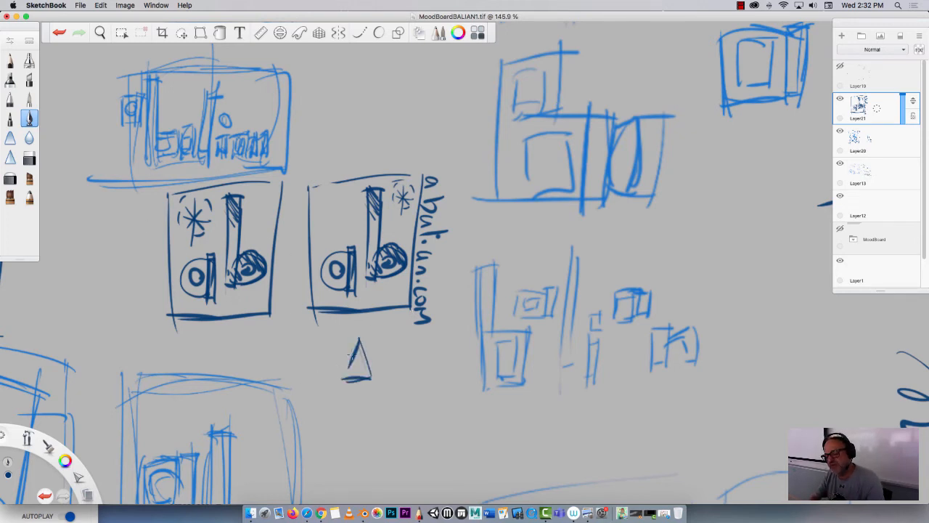
pyautogui.moveTo(359, 339); pyautogui.dragTo(372, 382)
pyautogui.moveTo(360, 345); pyautogui.dragTo(350, 376)
pyautogui.moveTo(327, 411); pyautogui.dragTo(327, 427)
pyautogui.moveTo(336, 427)
pyautogui.mouseDown()
pyautogui.moveTo(350, 416)
pyautogui.moveTo(358, 426)
pyautogui.mouseUp()
pyautogui.moveTo(372, 383)
pyautogui.mouseDown()
pyautogui.moveTo(375, 413)
pyautogui.moveTo(371, 404)
pyautogui.moveTo(385, 426)
pyautogui.mouseUp()
pyautogui.moveTo(399, 411); pyautogui.dragTo(404, 425)
pyautogui.moveTo(415, 373)
pyautogui.mouseDown()
pyautogui.moveTo(424, 437)
pyautogui.moveTo(2, 346)
pyautogui.mouseUp()
# Hide the three visible sketch layers, Layer21, Layer13 and Layer20, and add a new empty layer above Layer20.
pyautogui.press('space')
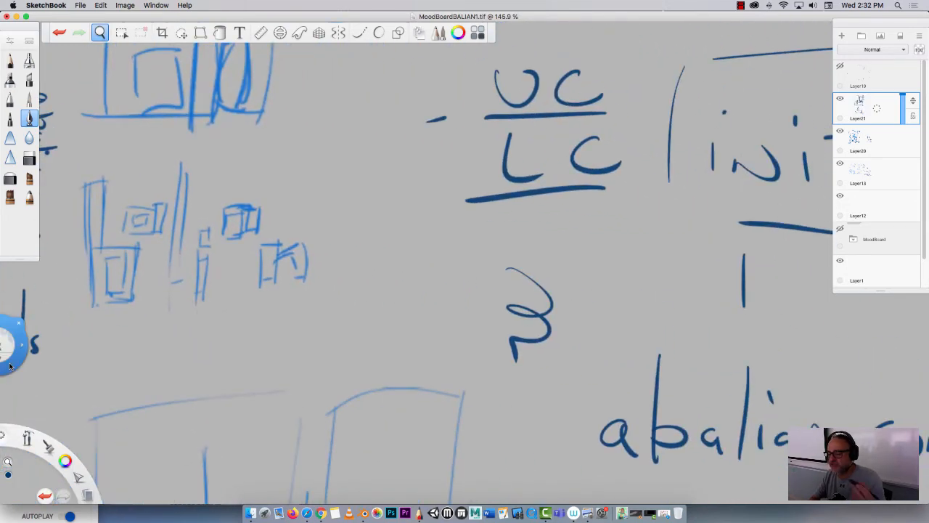
pyautogui.moveTo(339, 219); pyautogui.dragTo(303, 508)
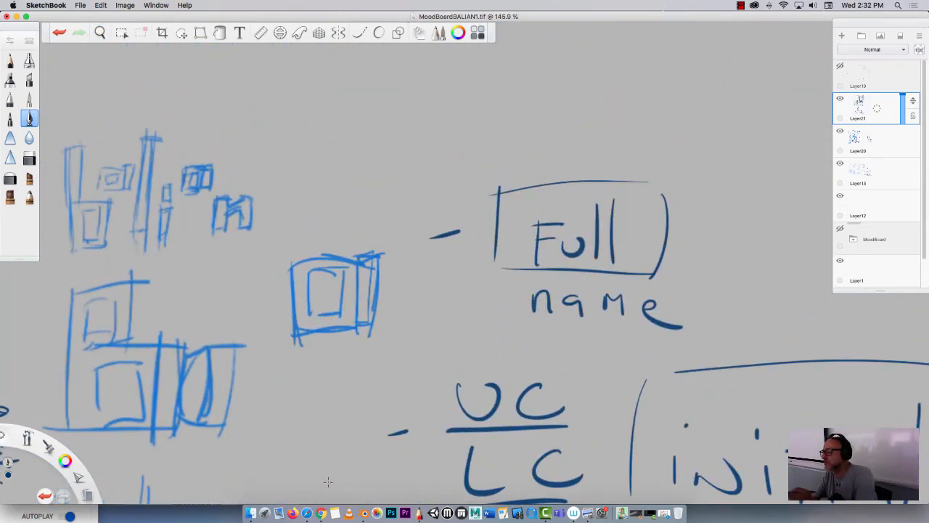
pyautogui.click(840, 99)
pyautogui.click(839, 162)
pyautogui.click(839, 130)
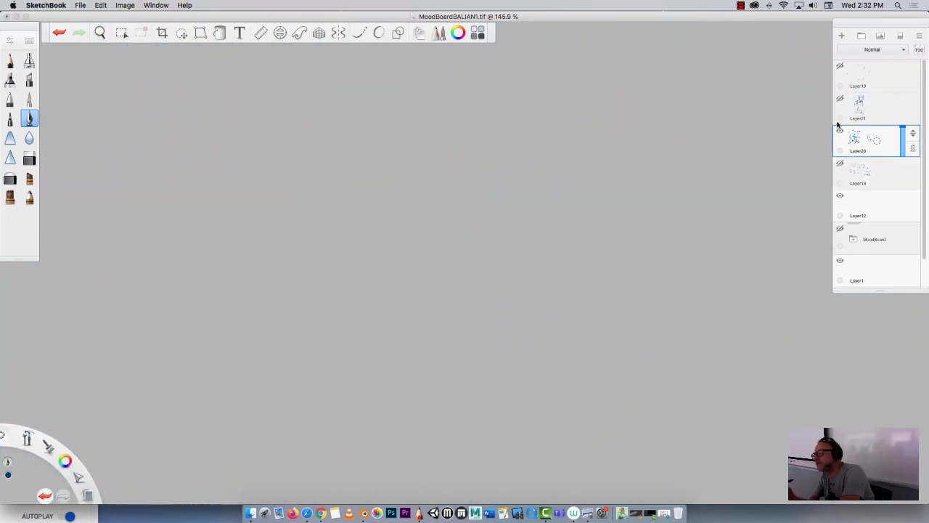
pyautogui.click(842, 36)
# Handwrite the first name in large lowercase letters on the new layer, with a tall l and a circle dotting the i.
pyautogui.press('space')
pyautogui.moveTo(293, 265); pyautogui.dragTo(338, 330)
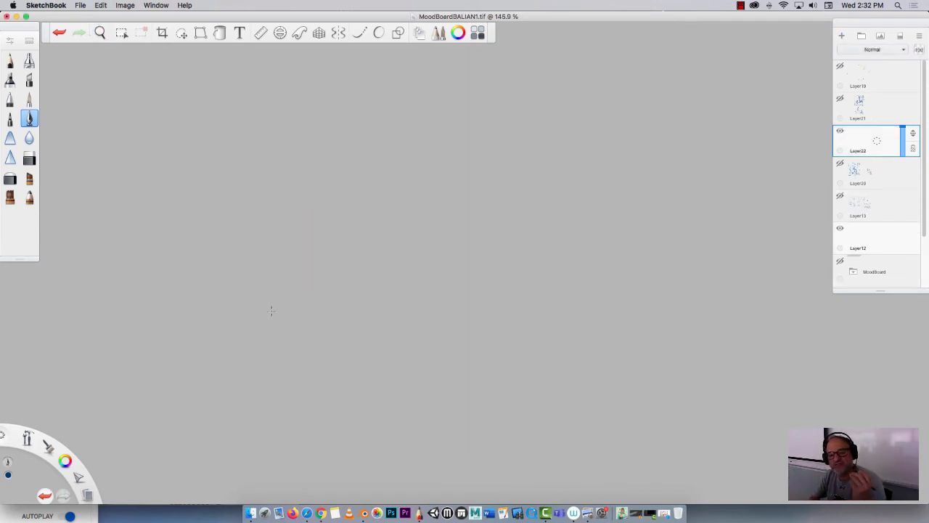
pyautogui.moveTo(312, 267)
pyautogui.mouseDown()
pyautogui.moveTo(309, 305)
pyautogui.moveTo(293, 309)
pyautogui.moveTo(316, 258)
pyautogui.mouseUp()
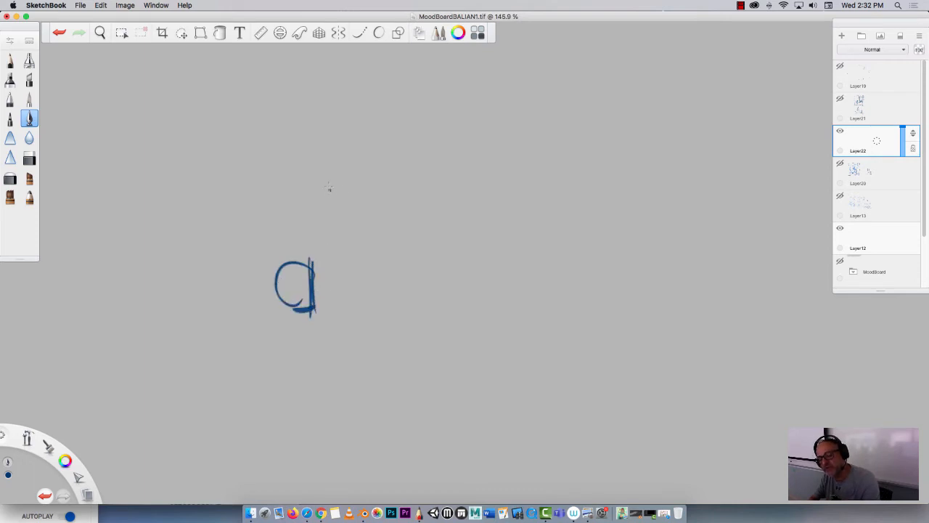
pyautogui.moveTo(329, 187)
pyautogui.mouseDown()
pyautogui.moveTo(351, 296)
pyautogui.moveTo(394, 305)
pyautogui.mouseUp()
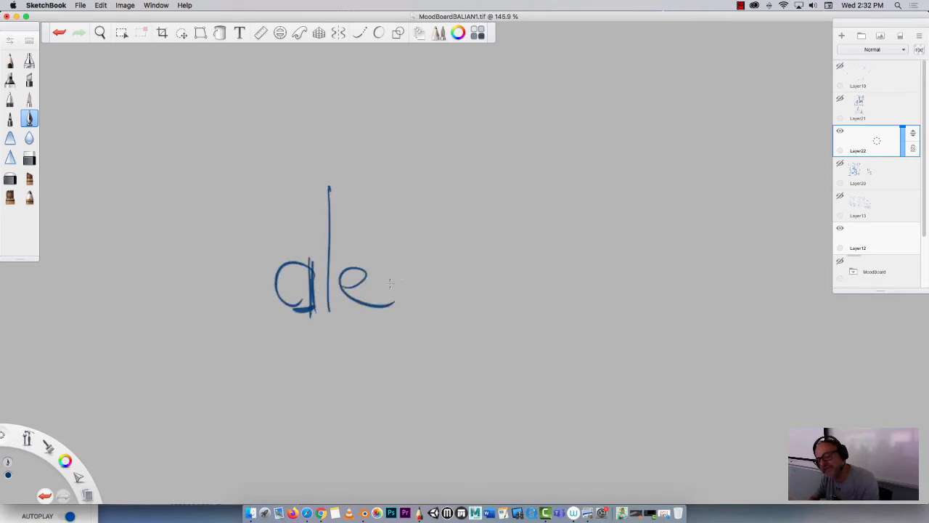
pyautogui.moveTo(395, 268); pyautogui.dragTo(441, 312)
pyautogui.moveTo(435, 267); pyautogui.dragTo(390, 327)
pyautogui.moveTo(471, 262); pyautogui.dragTo(470, 321)
pyautogui.moveTo(487, 231); pyautogui.dragTo(487, 225)
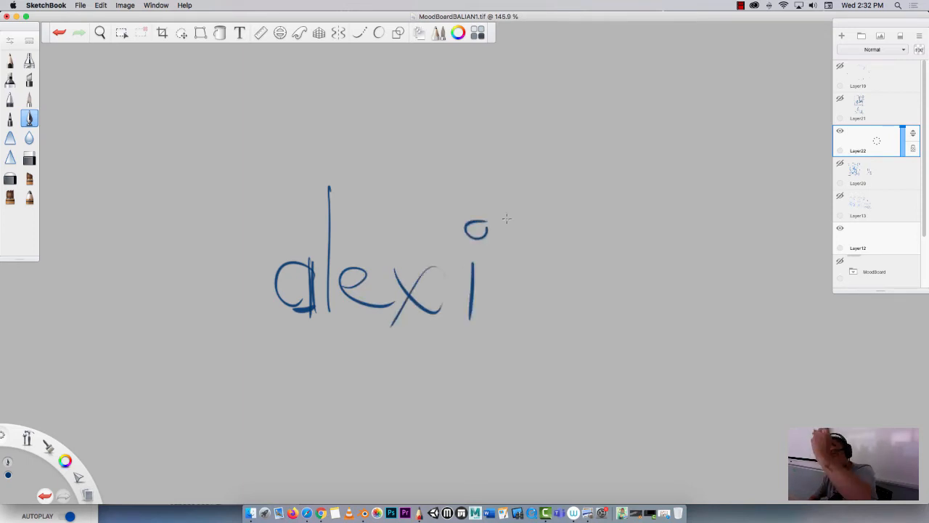
# Frame the large first name with a rectangle broken around the tall l, and add a smaller box on top of its right part.
pyautogui.moveTo(282, 203)
pyautogui.mouseDown()
pyautogui.moveTo(255, 350)
pyautogui.moveTo(563, 331)
pyautogui.mouseUp()
pyautogui.moveTo(351, 216)
pyautogui.mouseDown()
pyautogui.moveTo(542, 195)
pyautogui.moveTo(538, 332)
pyautogui.mouseUp()
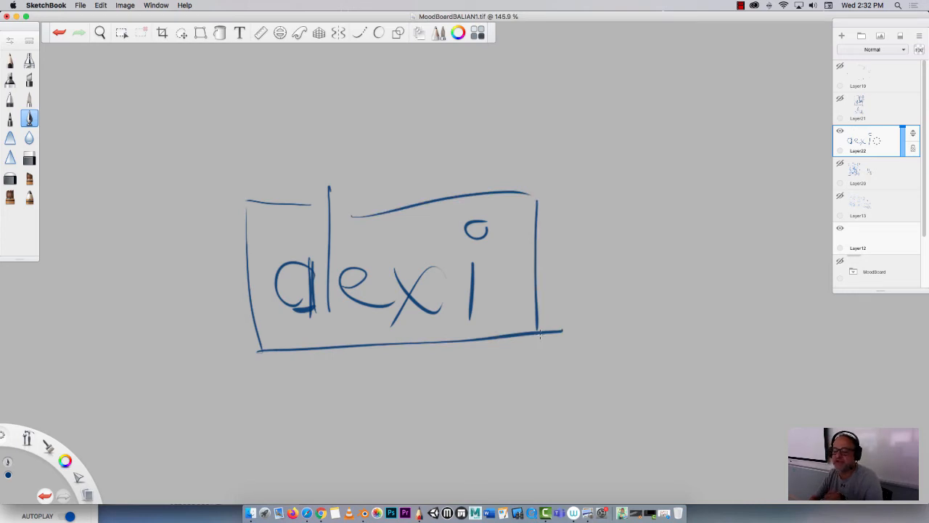
pyautogui.moveTo(350, 138)
pyautogui.mouseDown()
pyautogui.moveTo(355, 215)
pyautogui.moveTo(494, 132)
pyautogui.mouseUp()
pyautogui.moveTo(499, 135); pyautogui.dragTo(499, 196)
pyautogui.moveTo(472, 129)
pyautogui.mouseDown()
pyautogui.moveTo(528, 191)
pyautogui.moveTo(408, 199)
pyautogui.mouseUp()
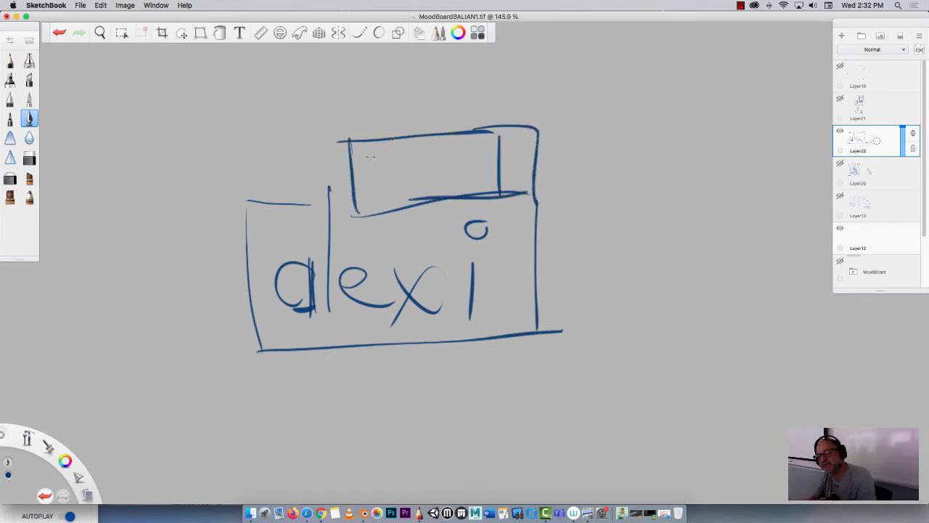
# Handwrite the surname in small lowercase letters inside the box above the first name.
pyautogui.moveTo(371, 154)
pyautogui.mouseDown()
pyautogui.moveTo(383, 193)
pyautogui.moveTo(416, 190)
pyautogui.mouseUp()
pyautogui.moveTo(425, 139); pyautogui.dragTo(428, 192)
pyautogui.moveTo(443, 169)
pyautogui.mouseDown()
pyautogui.moveTo(444, 187)
pyautogui.moveTo(476, 188)
pyautogui.mouseUp()
pyautogui.moveTo(486, 182)
pyautogui.mouseDown()
pyautogui.moveTo(510, 179)
pyautogui.moveTo(513, 167)
pyautogui.mouseUp()
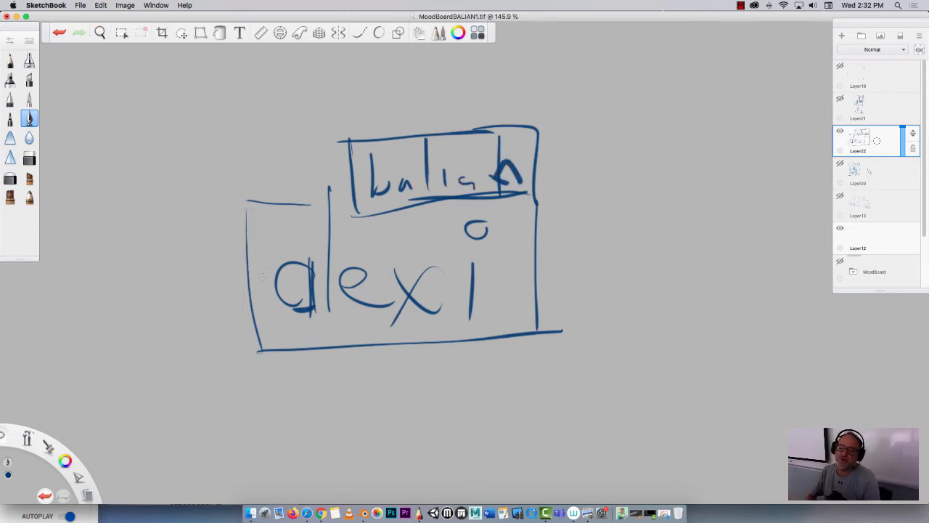
# Select the whole framed name concept, copy and paste it, and place a scaled-down duplicate to the right of the original.
pyautogui.click(182, 33)
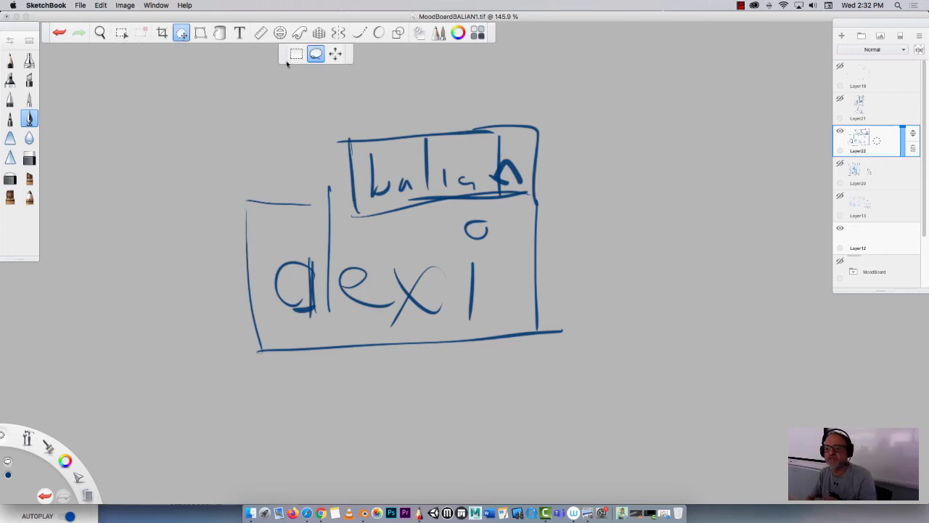
pyautogui.moveTo(243, 138)
pyautogui.mouseDown()
pyautogui.moveTo(290, 104)
pyautogui.moveTo(342, 424)
pyautogui.moveTo(247, 102)
pyautogui.mouseUp()
pyautogui.press('super+c')
pyautogui.press('super+v')
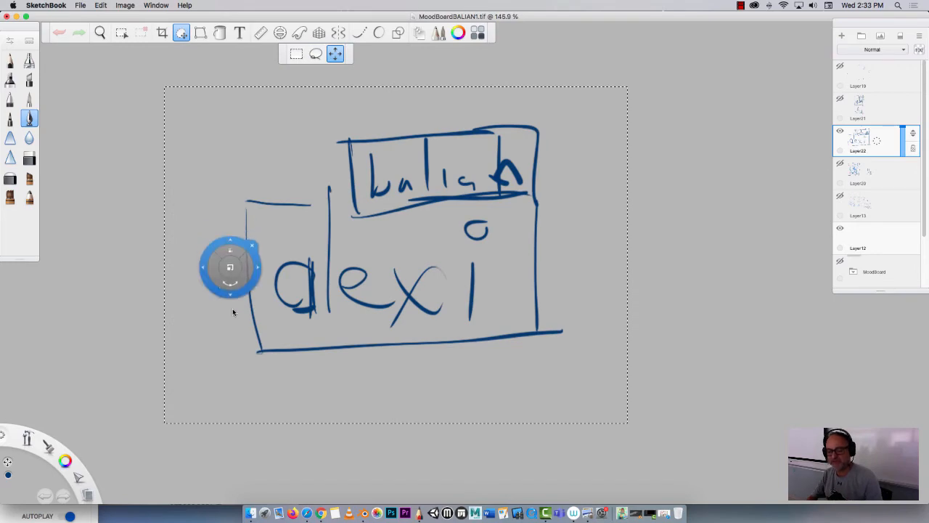
pyautogui.moveTo(217, 309)
pyautogui.mouseDown()
pyautogui.moveTo(221, 316)
pyautogui.moveTo(525, 291)
pyautogui.moveTo(538, 299)
pyautogui.moveTo(493, 265)
pyautogui.mouseUp()
pyautogui.moveTo(456, 324); pyautogui.dragTo(423, 257)
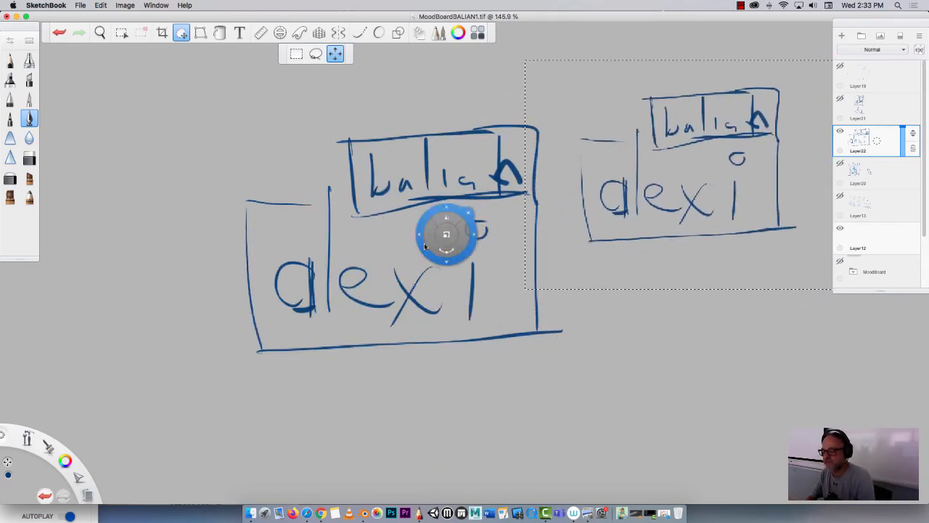
pyautogui.click(463, 193)
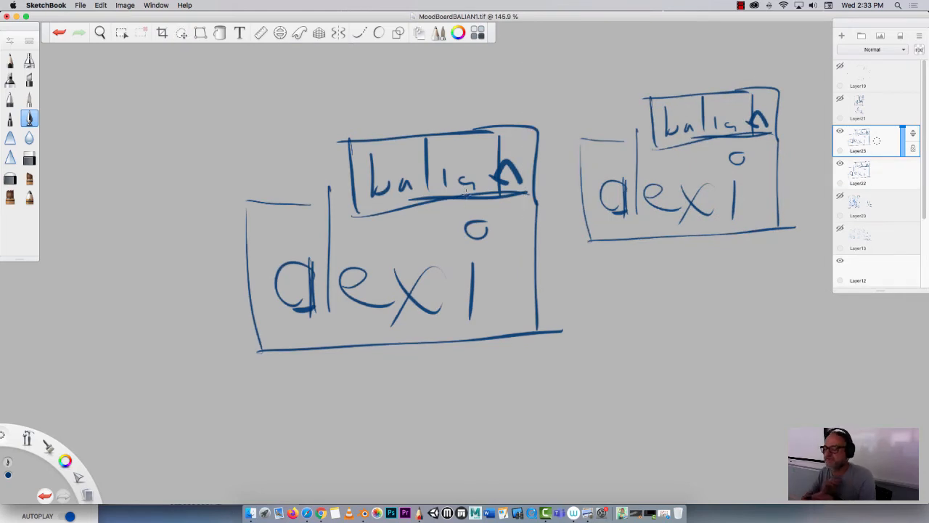
# Handwrite the first name in small lowercase letters below the scaled-down duplicate, with the surname in larger letters beneath it.
pyautogui.moveTo(682, 273); pyautogui.dragTo(691, 287)
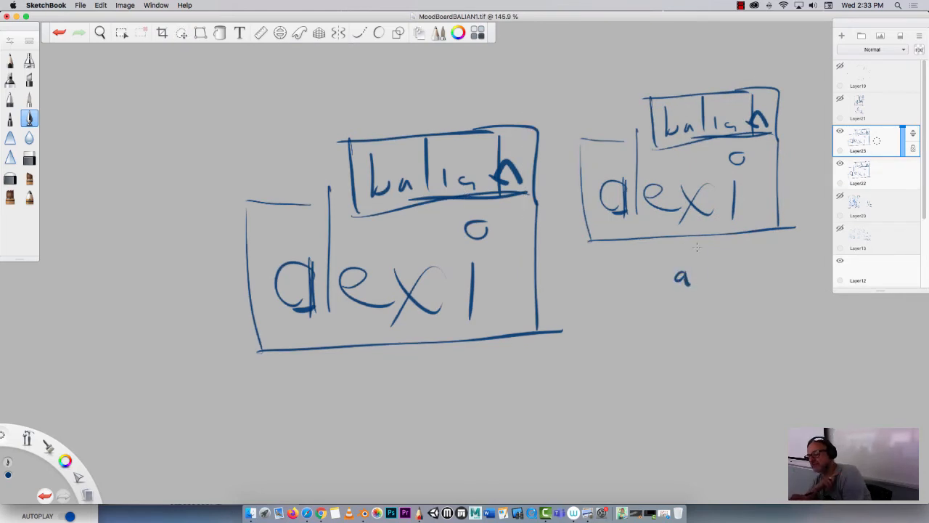
pyautogui.moveTo(697, 248); pyautogui.dragTo(699, 289)
pyautogui.moveTo(701, 281); pyautogui.dragTo(749, 291)
pyautogui.moveTo(752, 276)
pyautogui.mouseDown()
pyautogui.moveTo(718, 309)
pyautogui.moveTo(760, 297)
pyautogui.mouseUp()
pyautogui.click(760, 251)
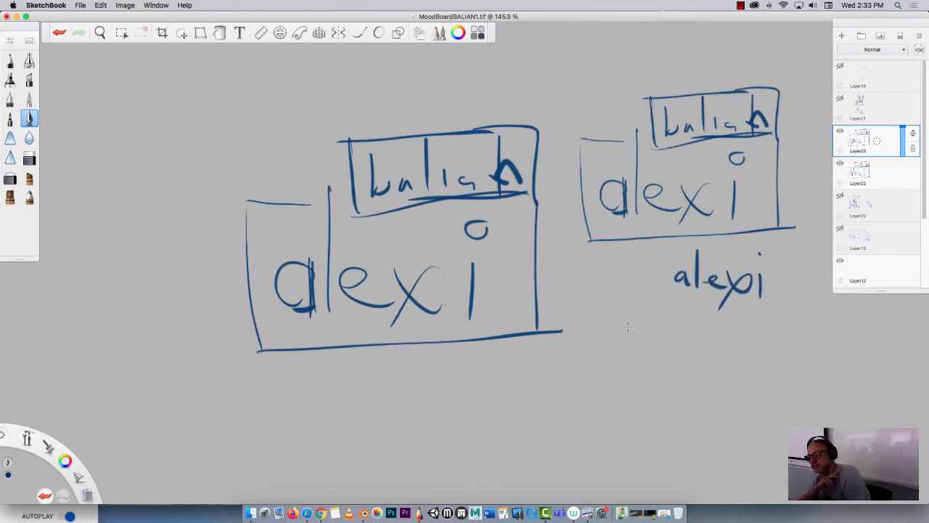
pyautogui.moveTo(619, 285)
pyautogui.mouseDown()
pyautogui.moveTo(614, 358)
pyautogui.moveTo(658, 357)
pyautogui.mouseUp()
pyautogui.moveTo(672, 299); pyautogui.dragTo(671, 366)
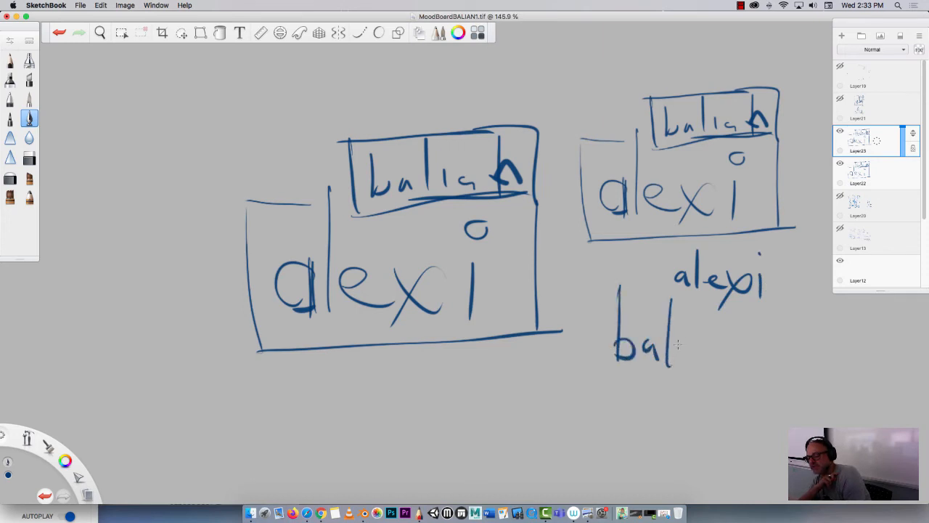
pyautogui.moveTo(679, 335); pyautogui.dragTo(679, 360)
pyautogui.moveTo(700, 348)
pyautogui.mouseDown()
pyautogui.moveTo(694, 359)
pyautogui.moveTo(706, 361)
pyautogui.moveTo(748, 353)
pyautogui.mouseUp()
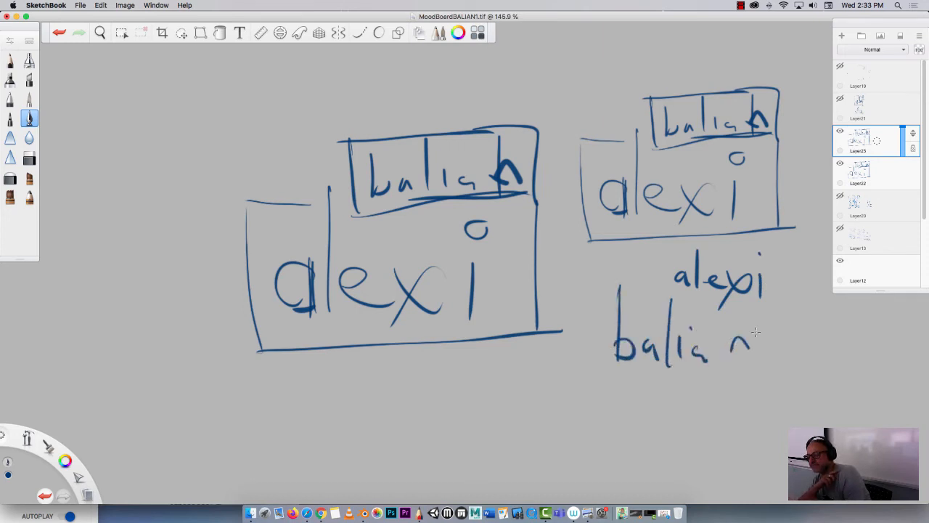
# Outline the stacked first name and surname with a stepped frame and draw a dividing line between the two.
pyautogui.moveTo(659, 243)
pyautogui.mouseDown()
pyautogui.moveTo(761, 234)
pyautogui.moveTo(799, 298)
pyautogui.moveTo(792, 367)
pyautogui.mouseUp()
pyautogui.moveTo(775, 367); pyautogui.dragTo(568, 386)
pyautogui.moveTo(657, 273); pyautogui.dragTo(593, 287)
pyautogui.moveTo(587, 294); pyautogui.dragTo(579, 356)
pyautogui.moveTo(798, 301); pyautogui.dragTo(572, 295)
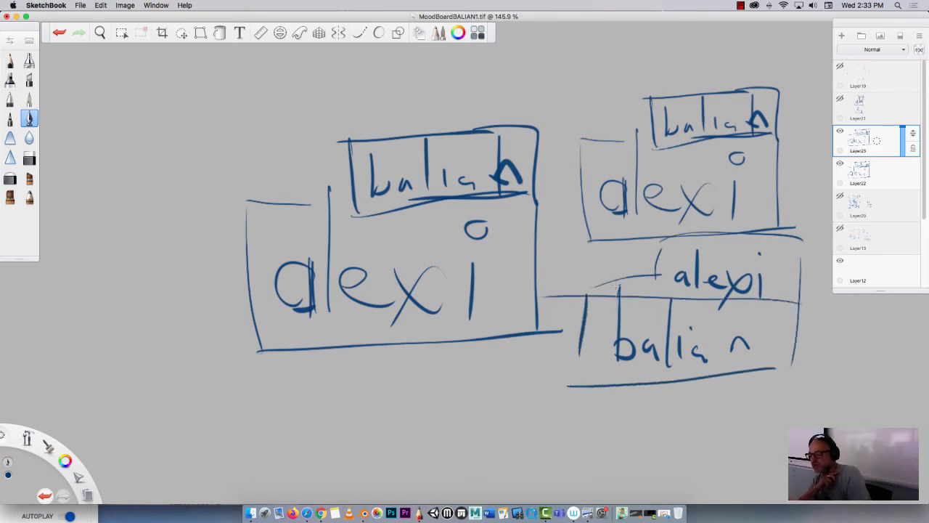
pyautogui.moveTo(661, 242); pyautogui.dragTo(654, 294)
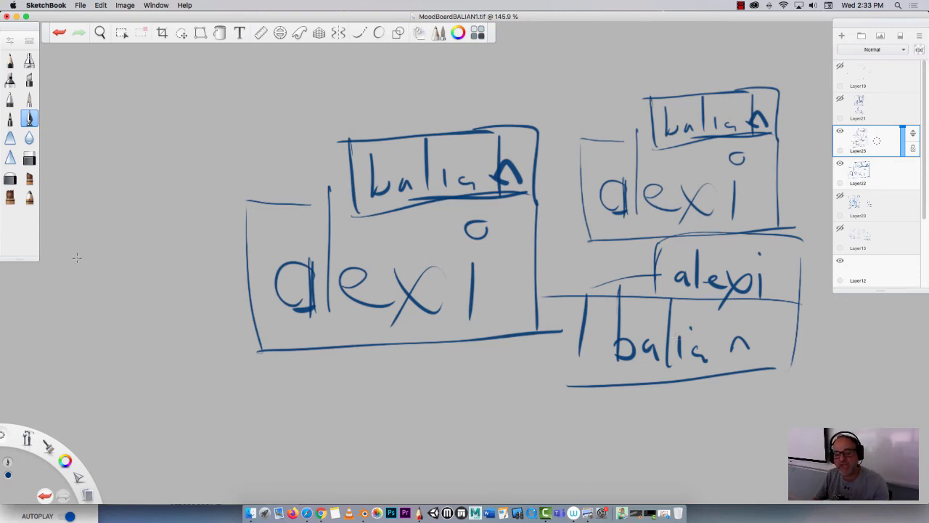
# Sketch a compact layout left of the large concept with the first initial beside the surname, split over two lines along a tall b stem.
pyautogui.moveTo(79, 247); pyautogui.dragTo(81, 269)
pyautogui.moveTo(90, 158)
pyautogui.mouseDown()
pyautogui.moveTo(95, 287)
pyautogui.moveTo(96, 276)
pyautogui.moveTo(130, 278)
pyautogui.mouseUp()
pyautogui.moveTo(151, 206); pyautogui.dragTo(151, 277)
pyautogui.moveTo(102, 175); pyautogui.dragTo(104, 207)
pyautogui.moveTo(120, 189); pyautogui.dragTo(121, 204)
pyautogui.moveTo(121, 187)
pyautogui.mouseDown()
pyautogui.moveTo(123, 206)
pyautogui.moveTo(148, 201)
pyautogui.mouseUp()
# Enclose the compact initial-and-surname layout in an upright rectangular frame.
pyautogui.moveTo(158, 143); pyautogui.dragTo(58, 138)
pyautogui.moveTo(168, 152); pyautogui.dragTo(151, 294)
pyautogui.moveTo(149, 304); pyautogui.dragTo(52, 296)
pyautogui.moveTo(57, 139); pyautogui.dragTo(54, 295)
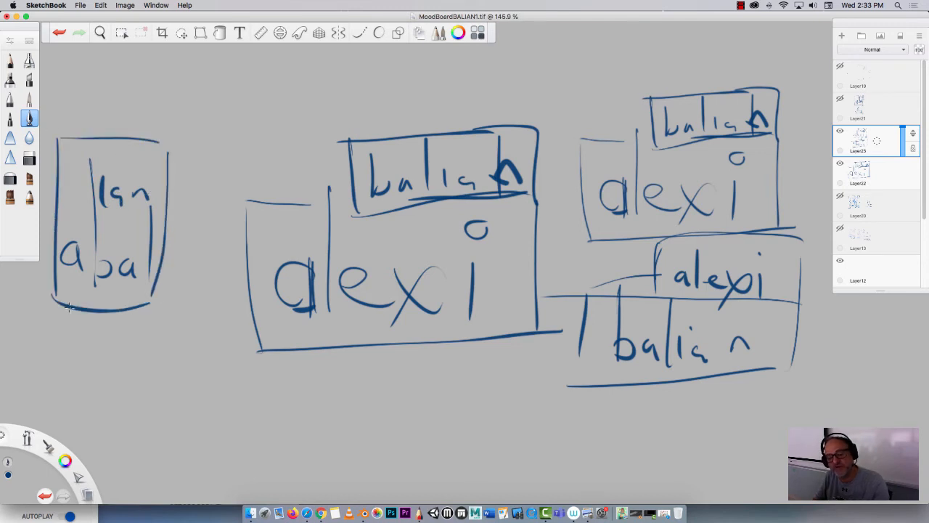
# Thicken the b's stem, the a and the n in the compact layout, adding a circular i dot and ".com" underneath.
pyautogui.moveTo(88, 160); pyautogui.dragTo(95, 293)
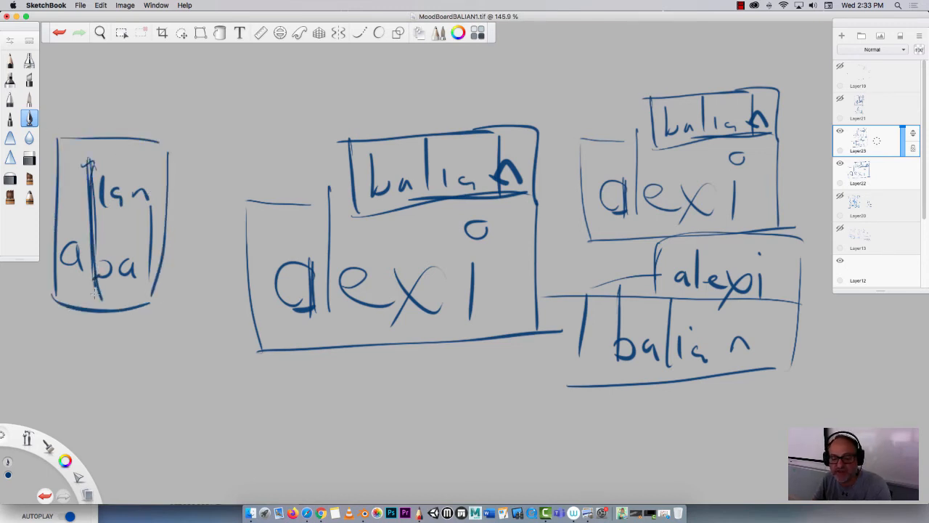
pyautogui.moveTo(101, 155); pyautogui.dragTo(100, 161)
pyautogui.moveTo(136, 190); pyautogui.dragTo(150, 207)
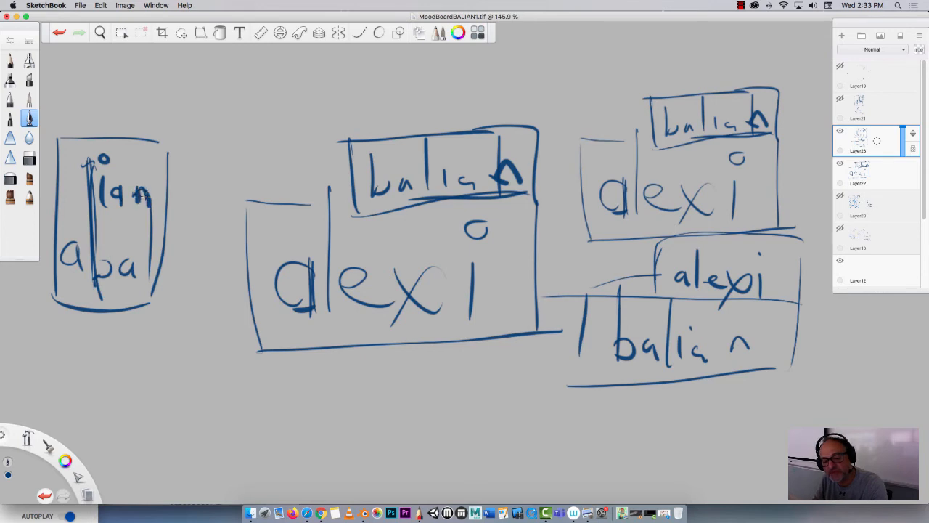
pyautogui.moveTo(79, 243); pyautogui.dragTo(79, 264)
pyautogui.moveTo(80, 232)
pyautogui.mouseDown()
pyautogui.moveTo(71, 256)
pyautogui.moveTo(99, 274)
pyautogui.mouseUp()
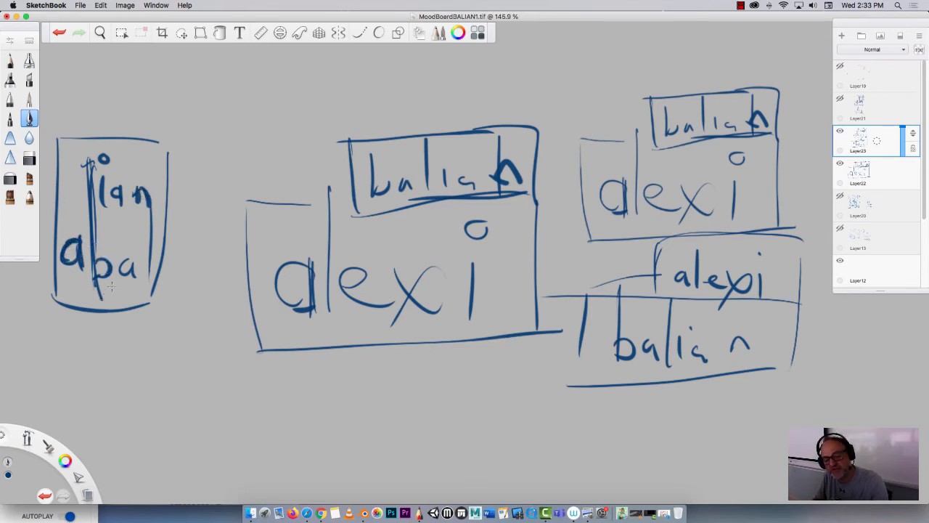
pyautogui.moveTo(157, 284)
pyautogui.mouseDown()
pyautogui.moveTo(145, 307)
pyautogui.moveTo(144, 298)
pyautogui.mouseUp()
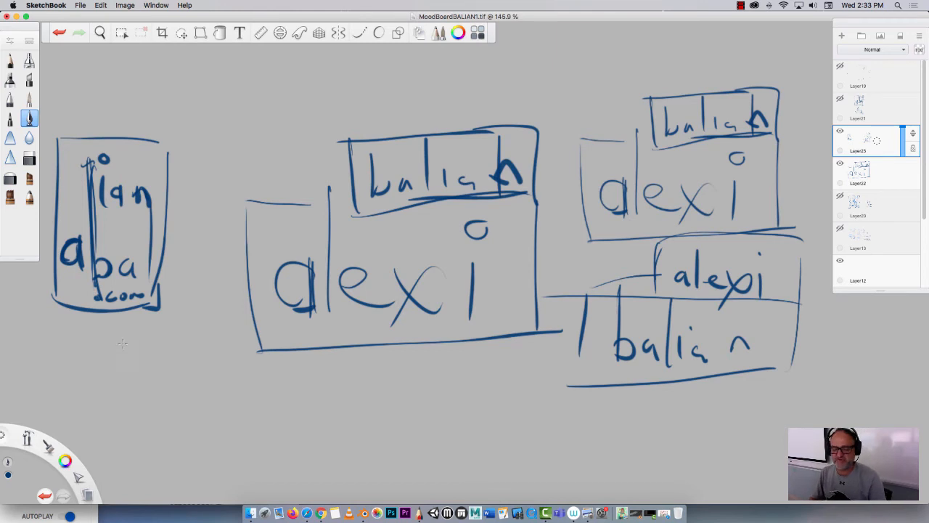
# Merge Layer23, holding the duplicate and the stacked and compact name sketches, down into Layer22.
pyautogui.press('space')
pyautogui.moveTo(124, 359); pyautogui.dragTo(102, 333)
pyautogui.click(739, 6)
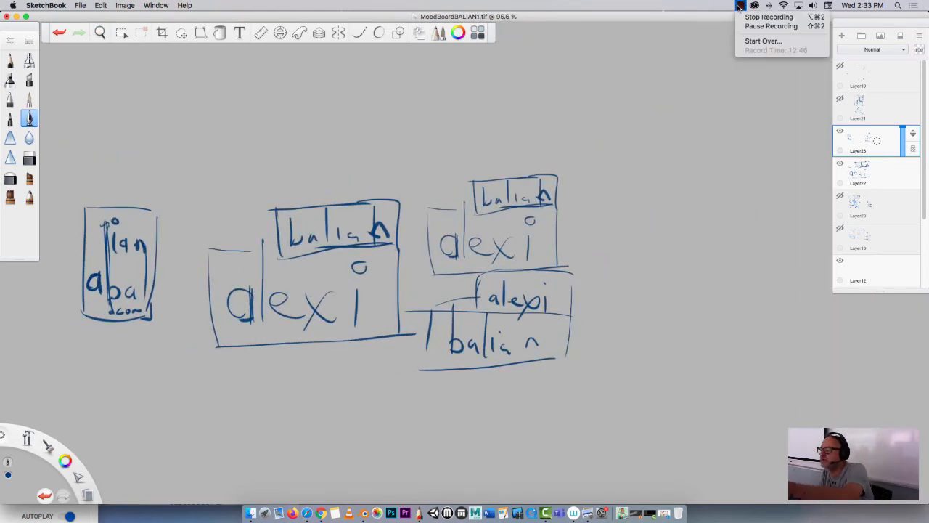
pyautogui.click(117, 364)
pyautogui.press('space')
pyautogui.moveTo(124, 384); pyautogui.dragTo(216, 302)
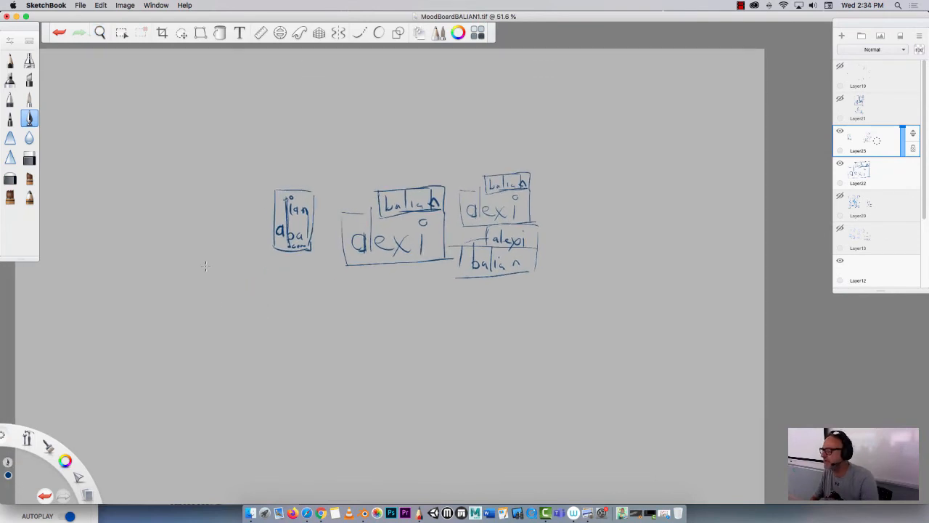
pyautogui.press('super+e')
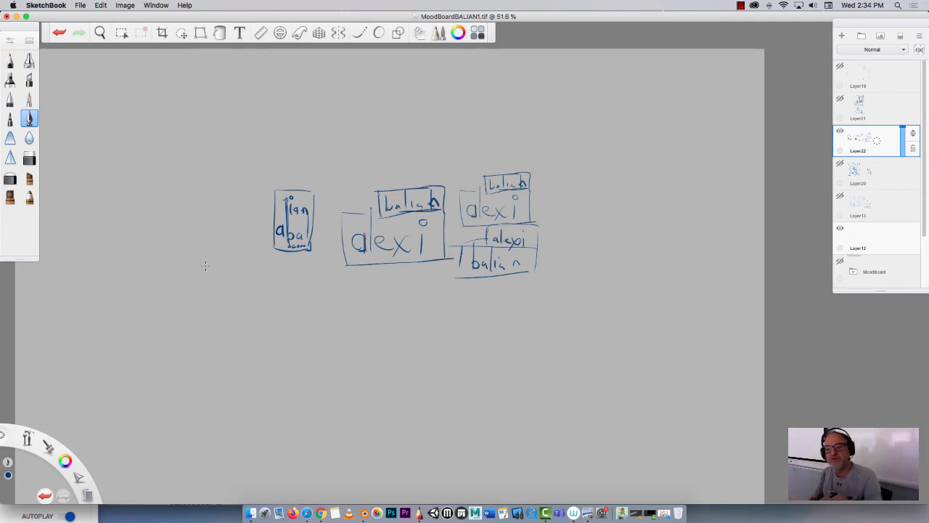
# Move the Layer22 name sketches to the upper right of the canvas.
pyautogui.click(182, 33)
pyautogui.moveTo(235, 266)
pyautogui.mouseDown()
pyautogui.moveTo(391, 180)
pyautogui.moveTo(388, 189)
pyautogui.mouseUp()
pyautogui.press('Escape')
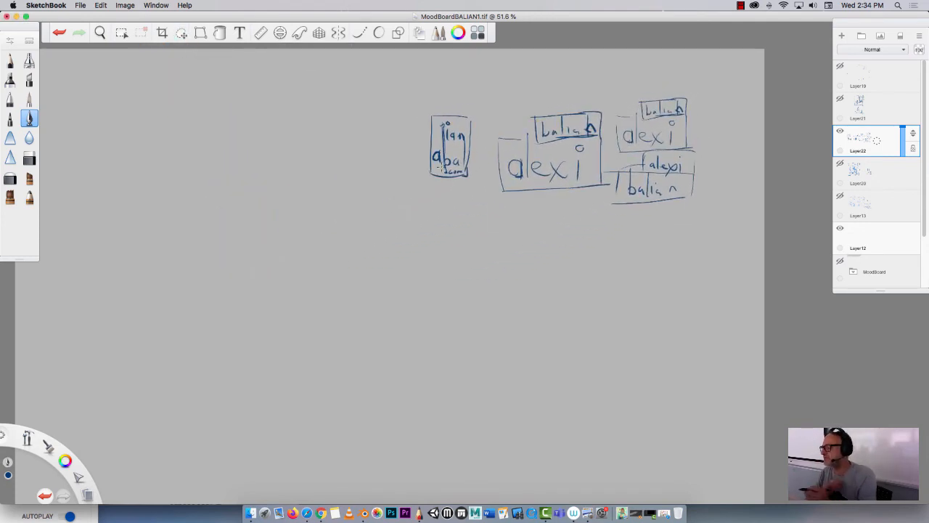
# Show Layer20, lasso its large and small "ab" stamp sketches, then shrink them and move them below the compact name layout.
pyautogui.click(839, 163)
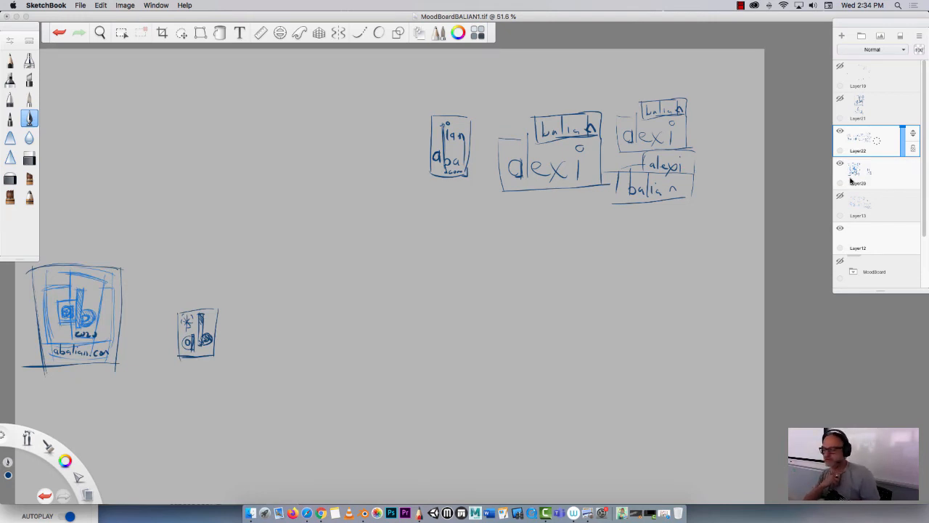
pyautogui.click(182, 33)
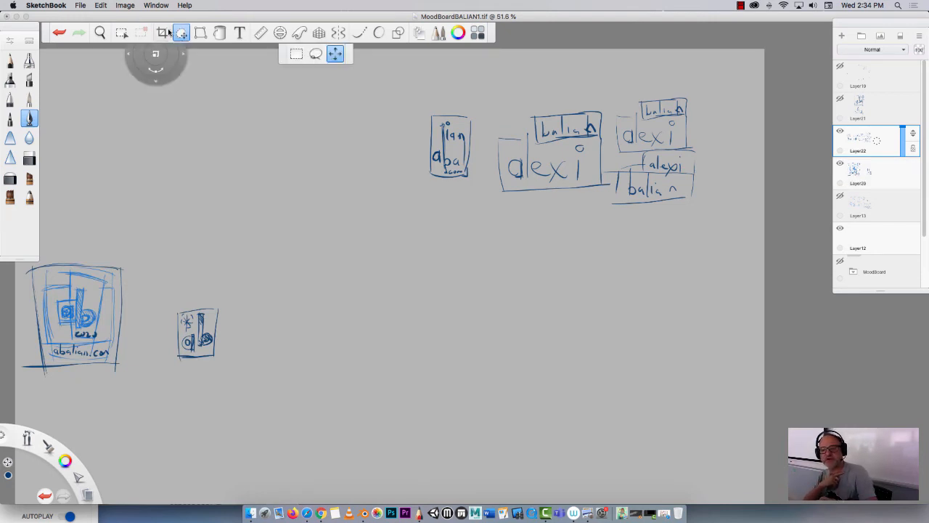
pyautogui.click(315, 53)
pyautogui.moveTo(266, 365)
pyautogui.mouseDown()
pyautogui.moveTo(55, 417)
pyautogui.moveTo(287, 348)
pyautogui.moveTo(220, 396)
pyautogui.mouseUp()
pyautogui.moveTo(109, 423)
pyautogui.mouseDown()
pyautogui.moveTo(346, 414)
pyautogui.moveTo(108, 434)
pyautogui.moveTo(34, 416)
pyautogui.mouseUp()
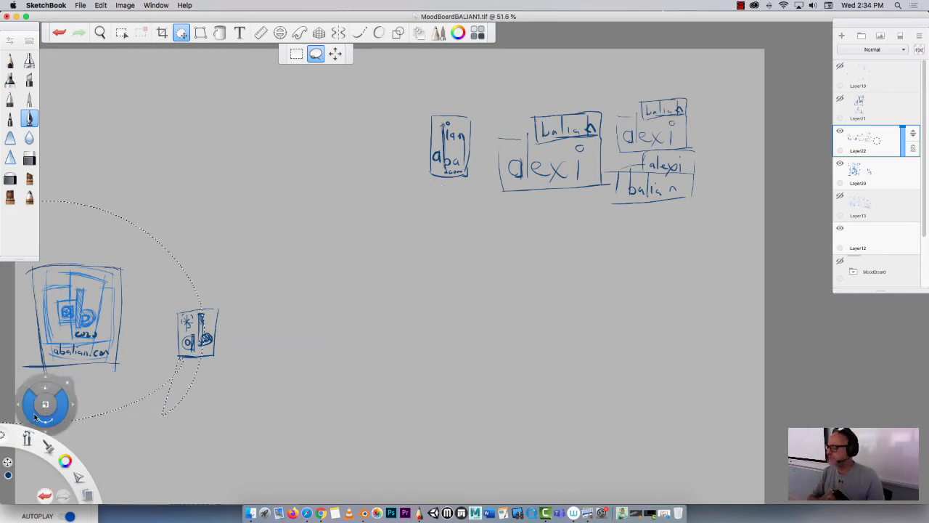
pyautogui.click(897, 172)
pyautogui.press('super+d')
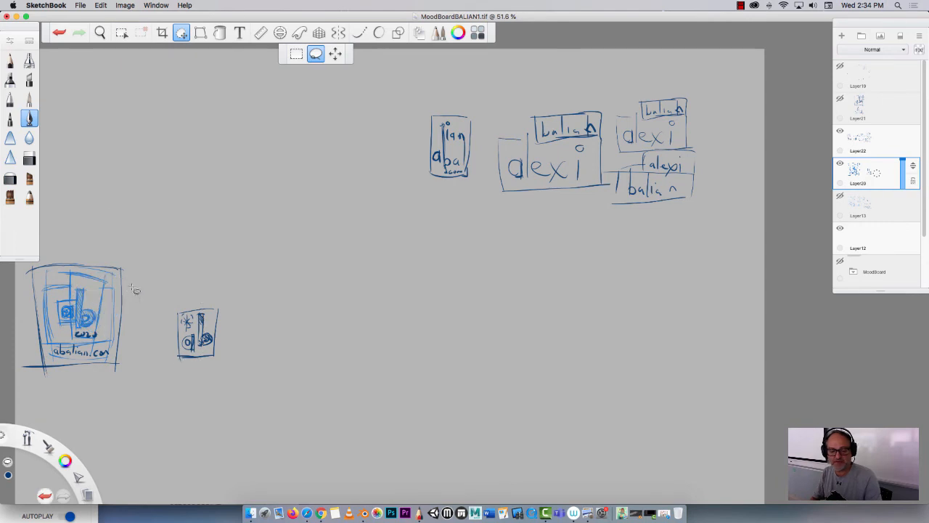
pyautogui.moveTo(149, 242)
pyautogui.mouseDown()
pyautogui.moveTo(35, 411)
pyautogui.moveTo(123, 189)
pyautogui.mouseUp()
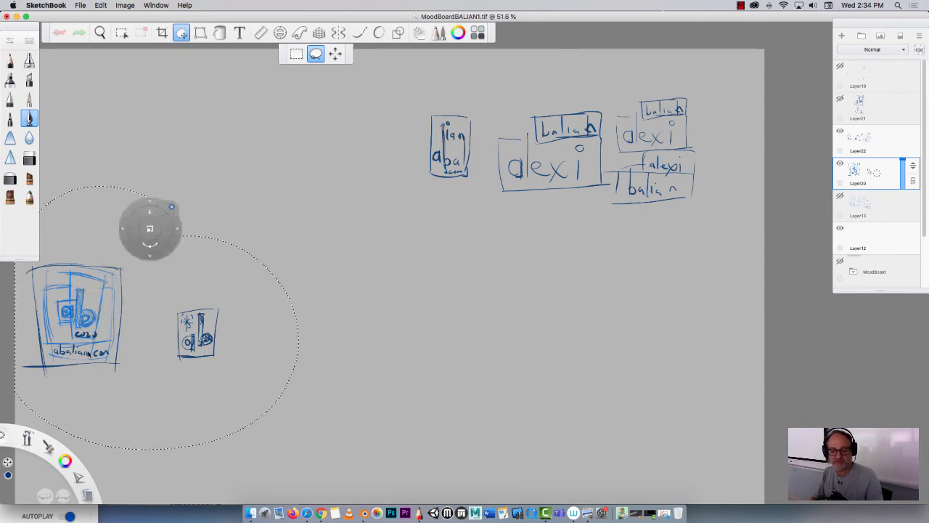
pyautogui.moveTo(99, 341)
pyautogui.mouseDown()
pyautogui.moveTo(52, 340)
pyautogui.moveTo(77, 379)
pyautogui.moveTo(380, 353)
pyautogui.moveTo(419, 319)
pyautogui.moveTo(400, 325)
pyautogui.mouseUp()
pyautogui.click(425, 266)
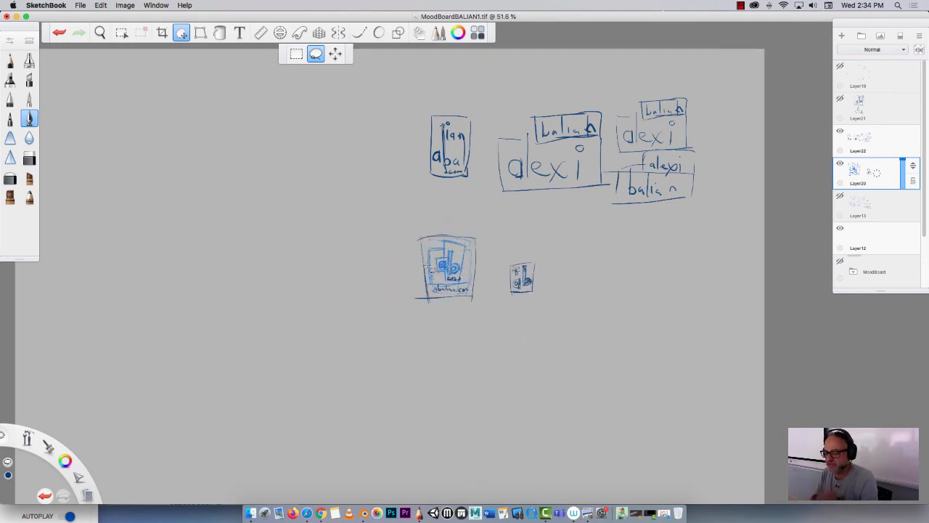
# Move the Layer20 stamp sketches up beside the compact name layout and show Layer13 beneath them.
pyautogui.click(840, 198)
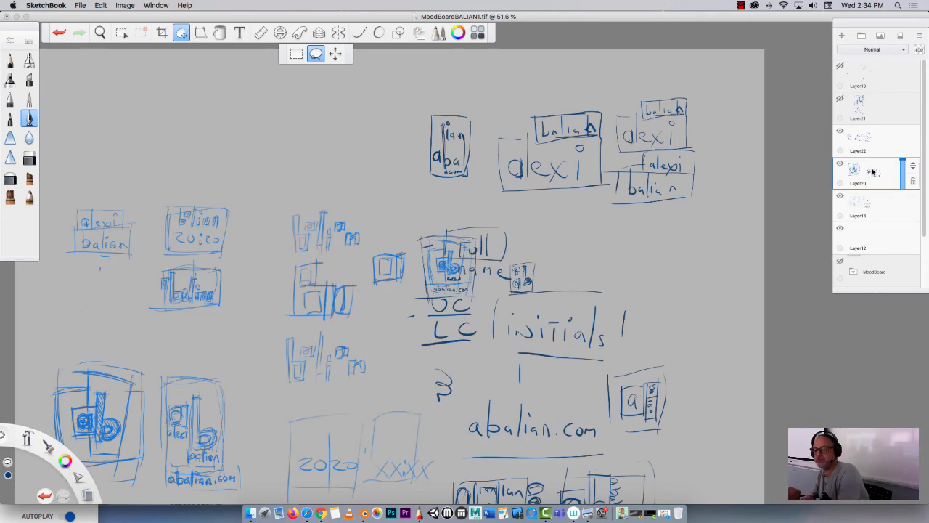
pyautogui.click(841, 196)
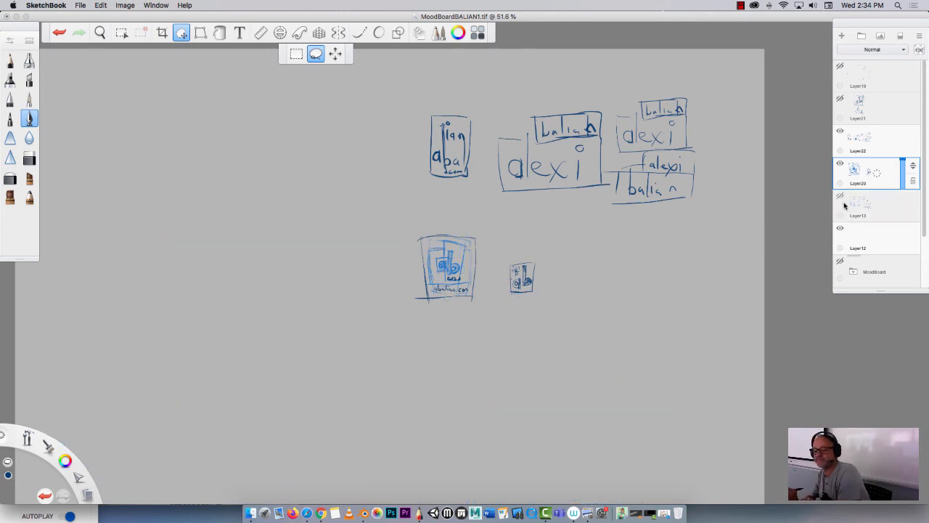
pyautogui.click(335, 53)
pyautogui.moveTo(423, 264)
pyautogui.mouseDown()
pyautogui.moveTo(485, 237)
pyautogui.moveTo(448, 98)
pyautogui.moveTo(480, 98)
pyautogui.moveTo(290, 182)
pyautogui.mouseUp()
pyautogui.click(308, 122)
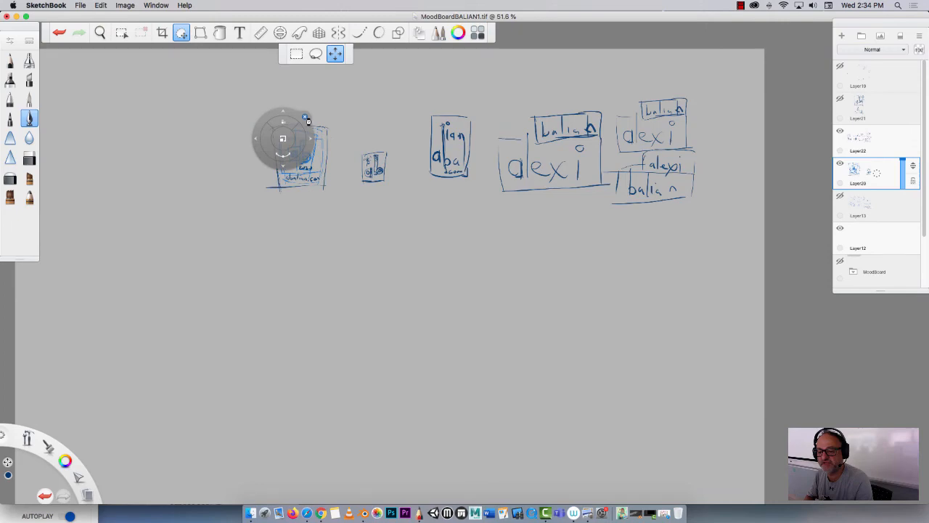
pyautogui.click(839, 195)
pyautogui.press('space')
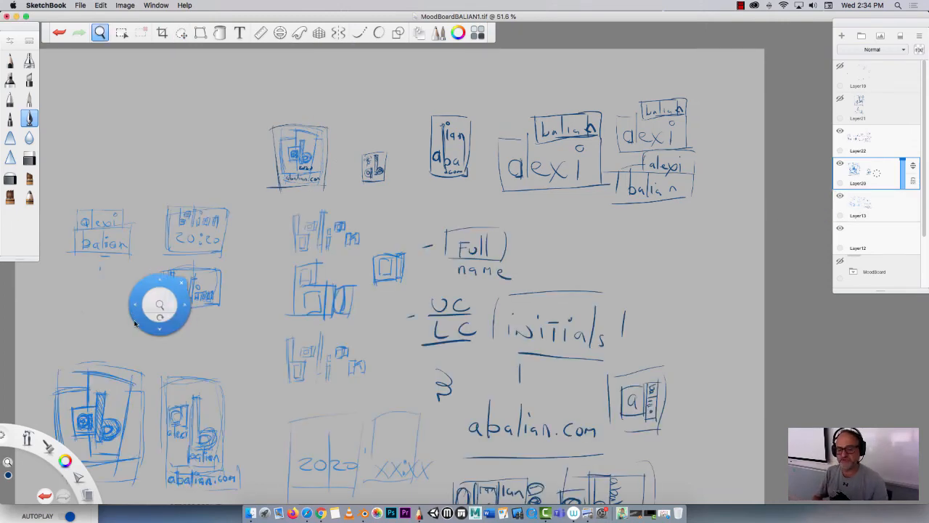
pyautogui.moveTo(162, 301); pyautogui.dragTo(192, 221)
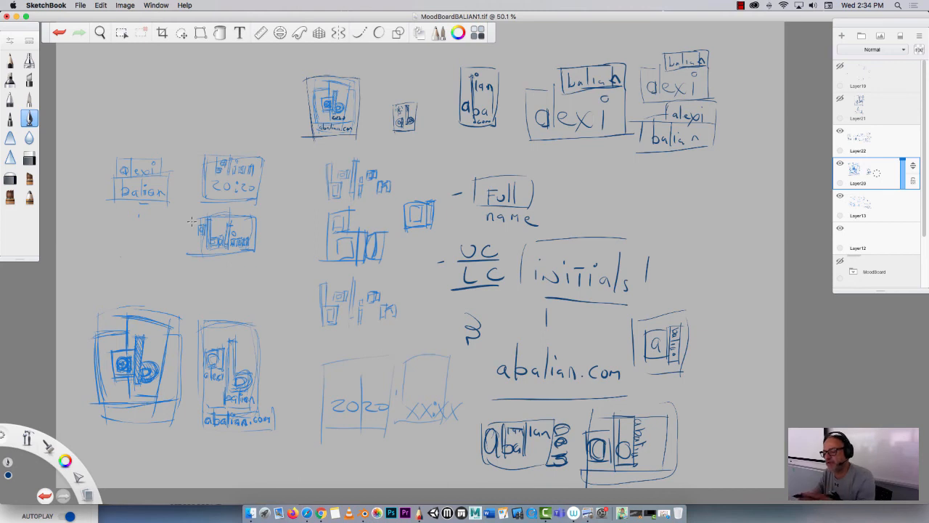
# Set the brush colour to bright red (H 358, S 100, L 50) and write an underlined "WHAT" above the initials note.
pyautogui.click(458, 35)
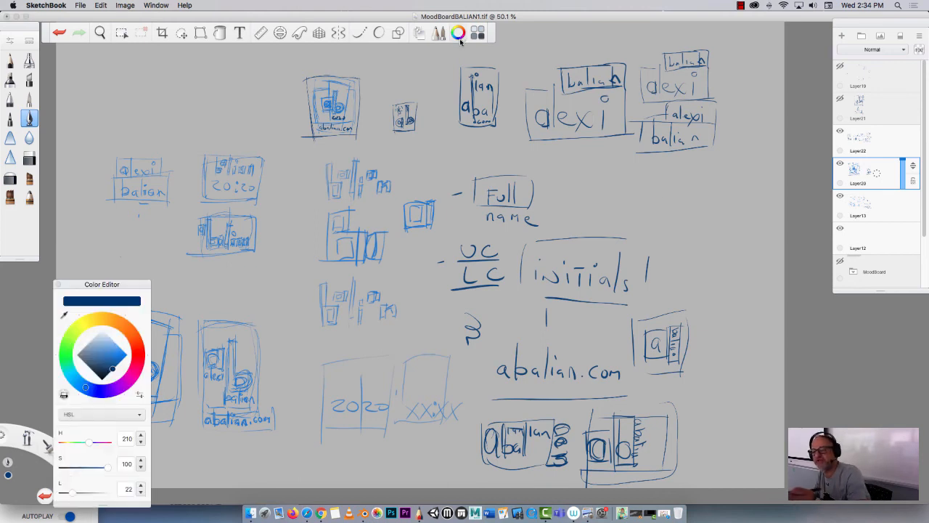
pyautogui.click(138, 361)
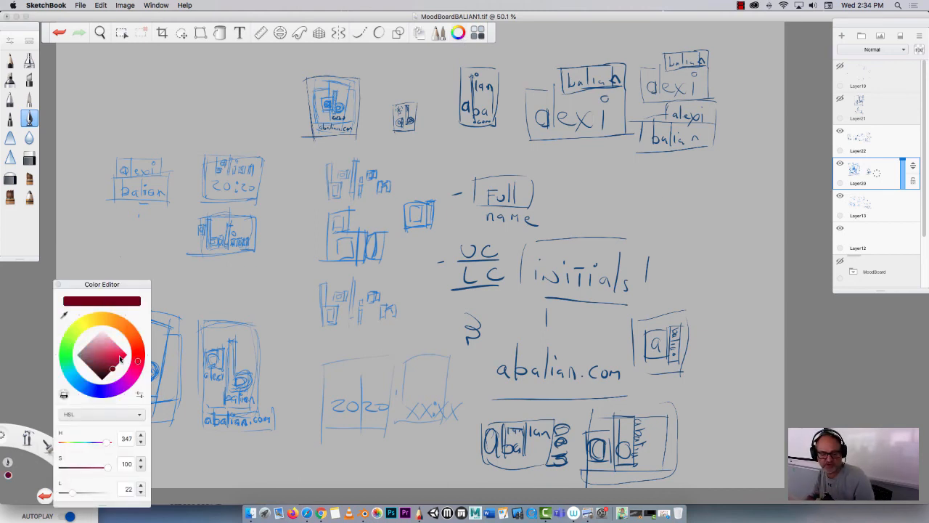
pyautogui.click(128, 355)
pyautogui.click(138, 356)
pyautogui.moveTo(594, 196)
pyautogui.mouseDown()
pyautogui.moveTo(602, 212)
pyautogui.moveTo(613, 194)
pyautogui.moveTo(630, 216)
pyautogui.mouseUp()
pyautogui.moveTo(621, 204)
pyautogui.mouseDown()
pyautogui.moveTo(656, 216)
pyautogui.moveTo(653, 208)
pyautogui.mouseUp()
pyautogui.moveTo(669, 197); pyautogui.dragTo(669, 227)
pyautogui.moveTo(658, 190); pyautogui.dragTo(680, 187)
pyautogui.moveTo(694, 241); pyautogui.dragTo(604, 222)
# Draw red arrows pointing at the "initials", "UC/LC" and "Full name" notes and dismiss the Color Editor.
pyautogui.moveTo(708, 274); pyautogui.dragTo(664, 274)
pyautogui.moveTo(677, 264)
pyautogui.mouseDown()
pyautogui.moveTo(668, 279)
pyautogui.moveTo(683, 284)
pyautogui.mouseUp()
pyautogui.moveTo(573, 338)
pyautogui.mouseDown()
pyautogui.moveTo(567, 305)
pyautogui.moveTo(577, 315)
pyautogui.mouseUp()
pyautogui.moveTo(434, 236)
pyautogui.mouseDown()
pyautogui.moveTo(468, 233)
pyautogui.moveTo(458, 238)
pyautogui.mouseUp()
pyautogui.moveTo(462, 149); pyautogui.dragTo(472, 172)
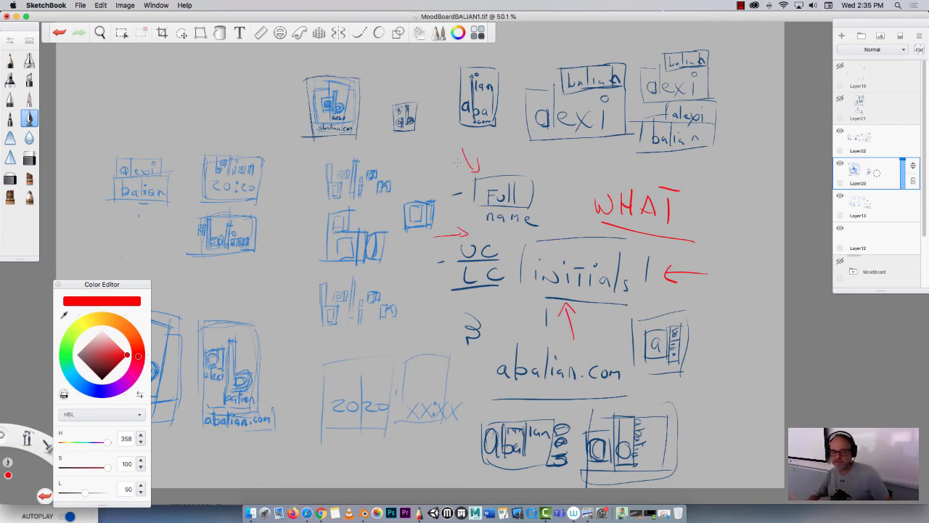
pyautogui.click(58, 284)
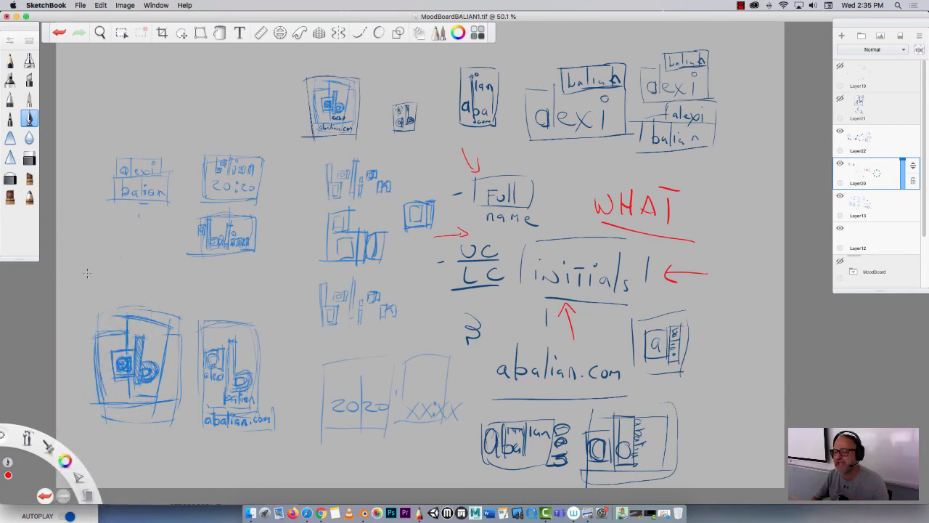
# Draw a red arrow above the large "ab" stamp at the lower left and trace its stepped inner frame in red.
pyautogui.moveTo(110, 267); pyautogui.dragTo(114, 307)
pyautogui.moveTo(103, 296)
pyautogui.mouseDown()
pyautogui.moveTo(113, 307)
pyautogui.moveTo(102, 294)
pyautogui.mouseUp()
pyautogui.moveTo(100, 294); pyautogui.dragTo(111, 312)
pyautogui.moveTo(122, 295)
pyautogui.mouseDown()
pyautogui.moveTo(102, 321)
pyautogui.moveTo(120, 329)
pyautogui.moveTo(92, 347)
pyautogui.moveTo(112, 399)
pyautogui.mouseUp()
pyautogui.moveTo(129, 313); pyautogui.dragTo(130, 396)
pyautogui.moveTo(159, 395)
pyautogui.mouseDown()
pyautogui.moveTo(136, 398)
pyautogui.moveTo(174, 314)
pyautogui.moveTo(127, 313)
pyautogui.moveTo(121, 354)
pyautogui.mouseUp()
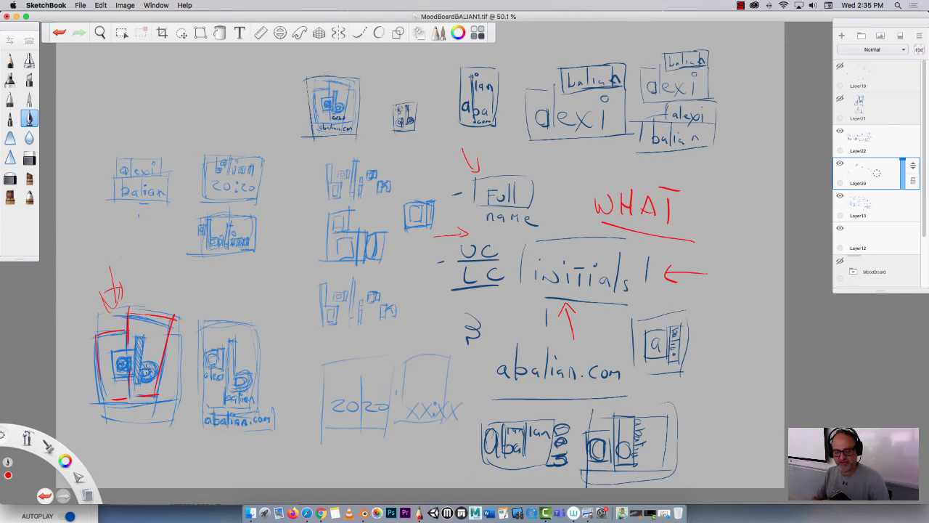
# Sketch single-stroke red letters, starting with a tall b, along an arch at the upper left, with two slanted strokes and a dot beside them.
pyautogui.moveTo(92, 56); pyautogui.dragTo(102, 109)
pyautogui.moveTo(155, 88); pyautogui.dragTo(167, 114)
pyautogui.moveTo(189, 86)
pyautogui.mouseDown()
pyautogui.moveTo(190, 113)
pyautogui.moveTo(204, 79)
pyautogui.moveTo(217, 94)
pyautogui.moveTo(191, 110)
pyautogui.mouseUp()
pyautogui.moveTo(81, 149)
pyautogui.mouseDown()
pyautogui.moveTo(258, 149)
pyautogui.moveTo(270, 161)
pyautogui.mouseUp()
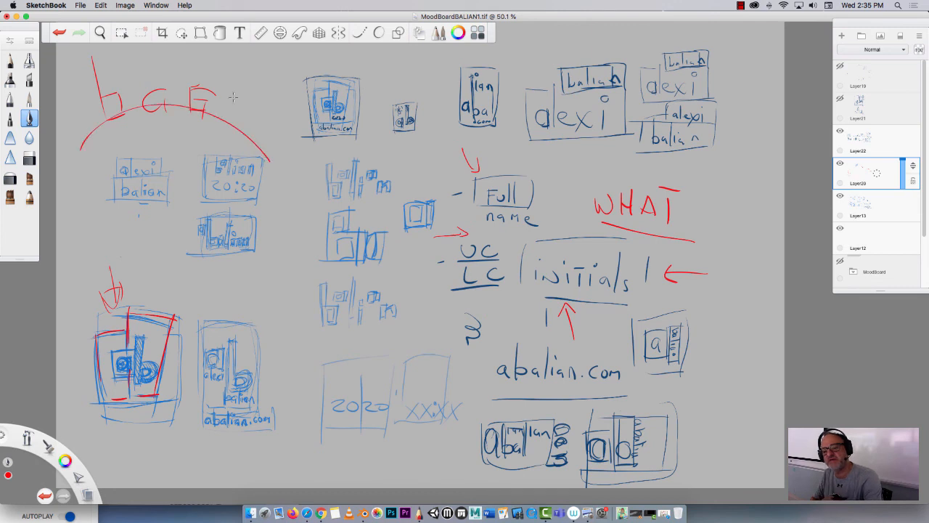
pyautogui.moveTo(241, 110); pyautogui.dragTo(231, 121)
pyautogui.moveTo(254, 71)
pyautogui.mouseDown()
pyautogui.moveTo(244, 124)
pyautogui.moveTo(261, 143)
pyautogui.mouseUp()
pyautogui.moveTo(304, 107); pyautogui.dragTo(270, 159)
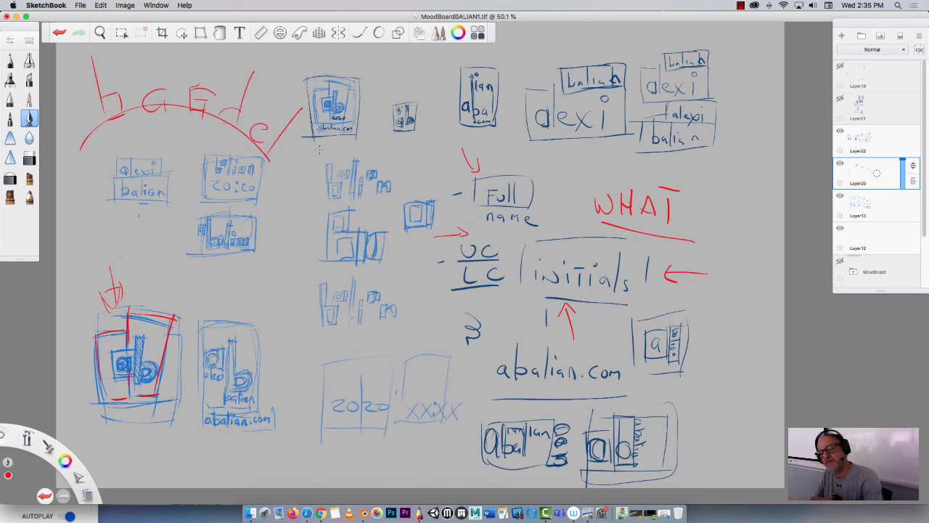
pyautogui.moveTo(320, 132); pyautogui.dragTo(265, 207)
pyautogui.moveTo(114, 98); pyautogui.dragTo(102, 109)
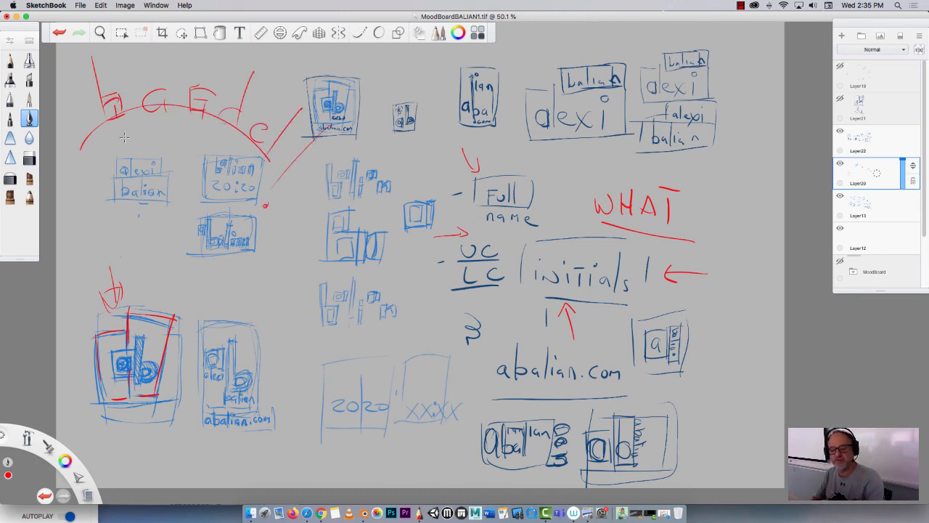
# Draw a red arrow from the stacked name sketch to the "ab" stamp and double the arched b's strokes into a block letter.
pyautogui.moveTo(128, 206); pyautogui.dragTo(141, 299)
pyautogui.moveTo(135, 287); pyautogui.dragTo(149, 289)
pyautogui.moveTo(112, 103)
pyautogui.mouseDown()
pyautogui.moveTo(117, 115)
pyautogui.moveTo(106, 111)
pyautogui.mouseUp()
pyautogui.moveTo(90, 61)
pyautogui.mouseDown()
pyautogui.moveTo(101, 121)
pyautogui.moveTo(94, 61)
pyautogui.mouseUp()
pyautogui.moveTo(79, 61); pyautogui.dragTo(97, 118)
# Double the strokes of the remaining arched letters into block outlines that reach down to the curve.
pyautogui.moveTo(158, 92)
pyautogui.mouseDown()
pyautogui.moveTo(150, 107)
pyautogui.moveTo(167, 115)
pyautogui.mouseUp()
pyautogui.moveTo(191, 85)
pyautogui.mouseDown()
pyautogui.moveTo(189, 106)
pyautogui.moveTo(196, 93)
pyautogui.mouseUp()
pyautogui.moveTo(193, 88)
pyautogui.mouseDown()
pyautogui.moveTo(195, 116)
pyautogui.moveTo(201, 96)
pyautogui.mouseUp()
pyautogui.moveTo(195, 91)
pyautogui.mouseDown()
pyautogui.moveTo(221, 87)
pyautogui.moveTo(215, 95)
pyautogui.mouseUp()
pyautogui.moveTo(193, 110)
pyautogui.mouseDown()
pyautogui.moveTo(193, 122)
pyautogui.moveTo(225, 129)
pyautogui.moveTo(220, 121)
pyautogui.mouseUp()
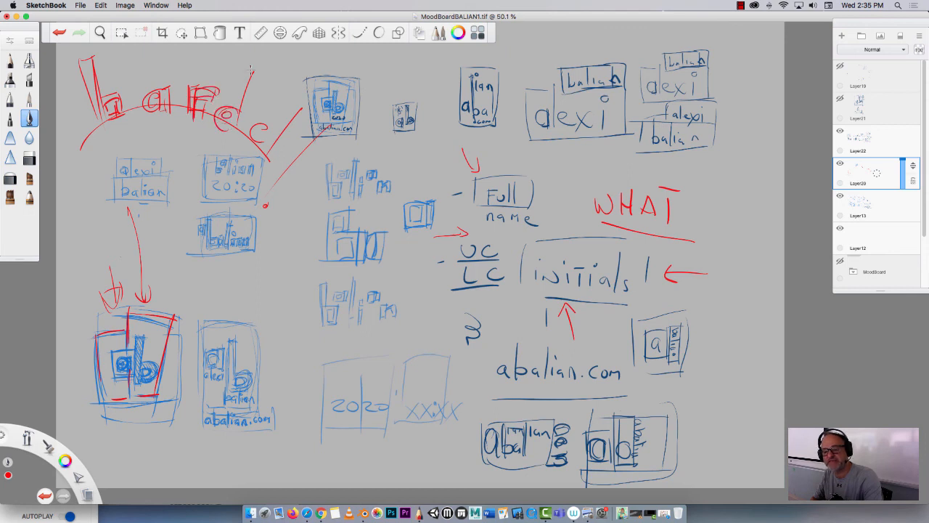
pyautogui.moveTo(252, 65); pyautogui.dragTo(231, 140)
pyautogui.moveTo(249, 81)
pyautogui.mouseDown()
pyautogui.moveTo(265, 76)
pyautogui.moveTo(234, 142)
pyautogui.moveTo(267, 135)
pyautogui.moveTo(269, 163)
pyautogui.mouseUp()
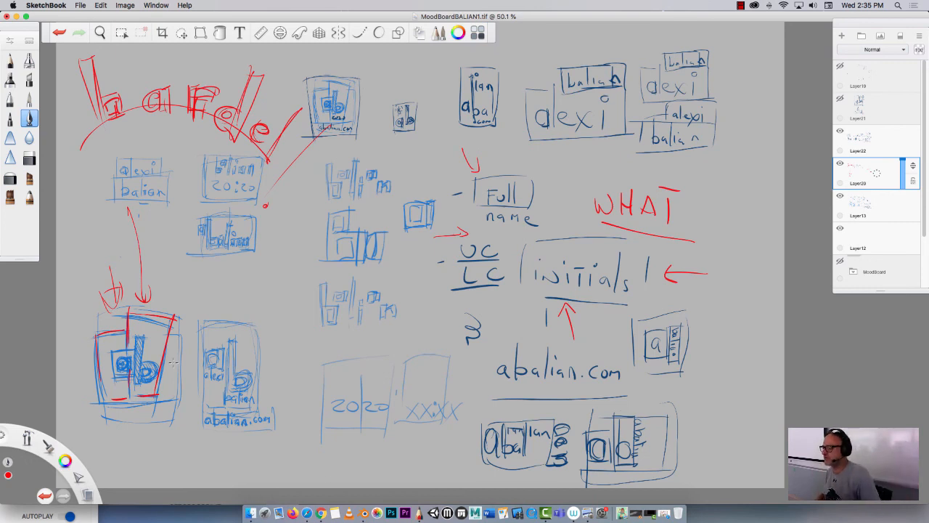
# Undo the block outlining of the arched letters that follow the b.
pyautogui.press('super+z')
pyautogui.press('super+z')
pyautogui.press('super+z')
pyautogui.press('super+z')
pyautogui.press('super+z')
pyautogui.press('super+z')
pyautogui.press('super+z')
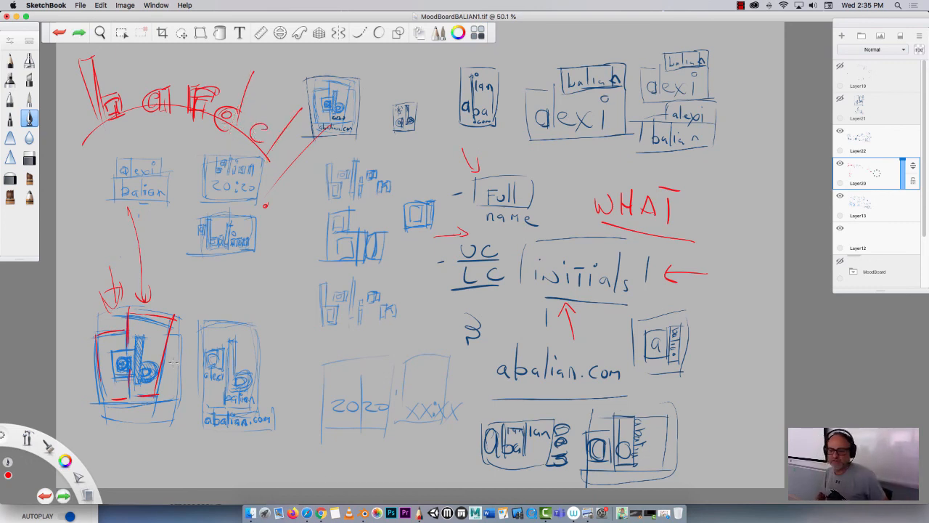
pyautogui.press('super+z')
pyautogui.press('super+z')
pyautogui.press('super+z')
pyautogui.press('super+z')
pyautogui.press('super+z')
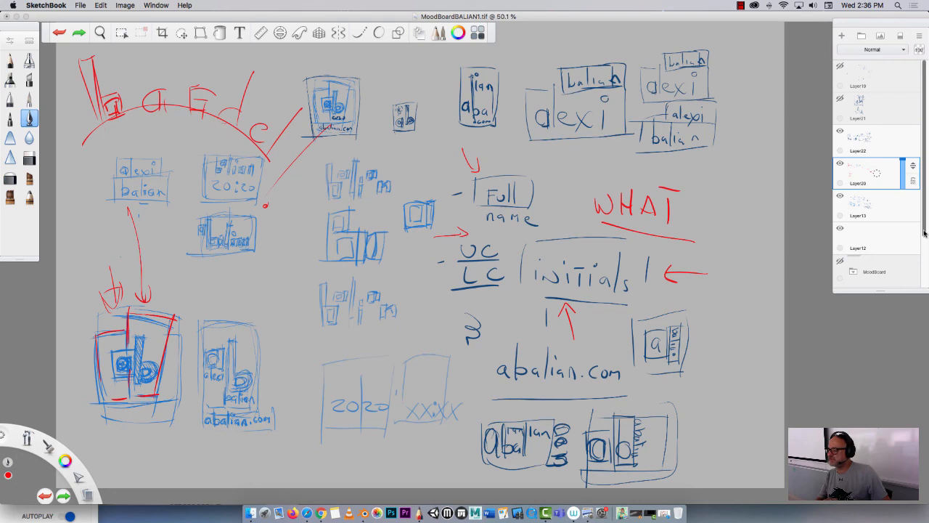
# Show the MoodBoard group to compare its references with the sketches, then hide it again and view the whole canvas.
pyautogui.scroll(-3, 924, 232)
pyautogui.click(840, 204)
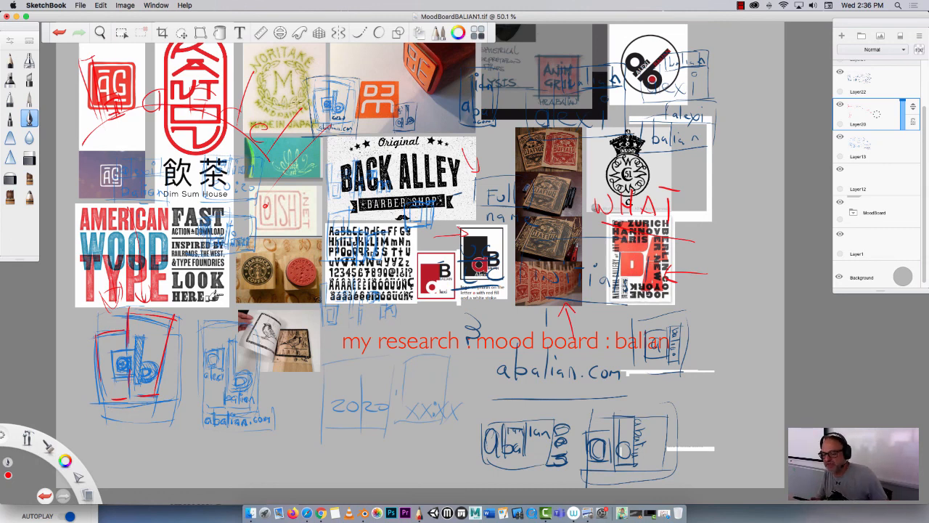
pyautogui.click(839, 204)
pyautogui.scroll(-1, 275, 322)
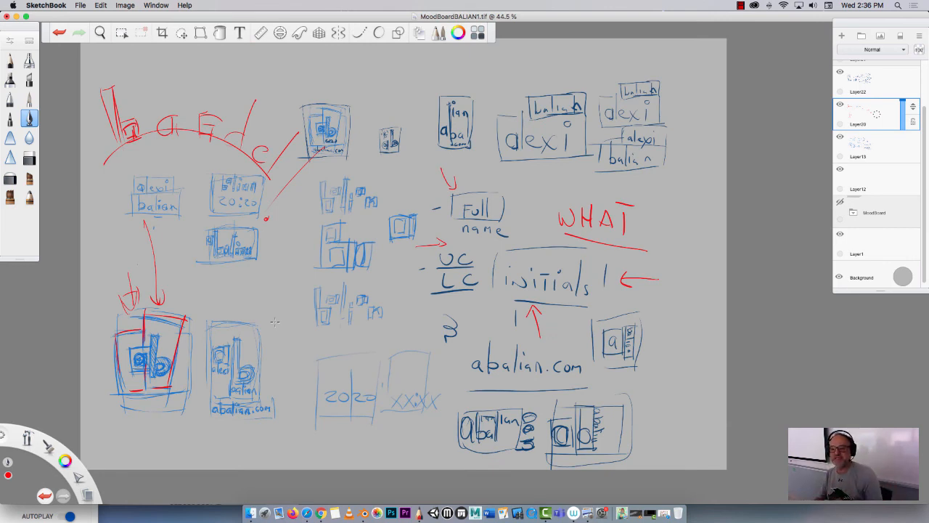
pyautogui.click(740, 5)
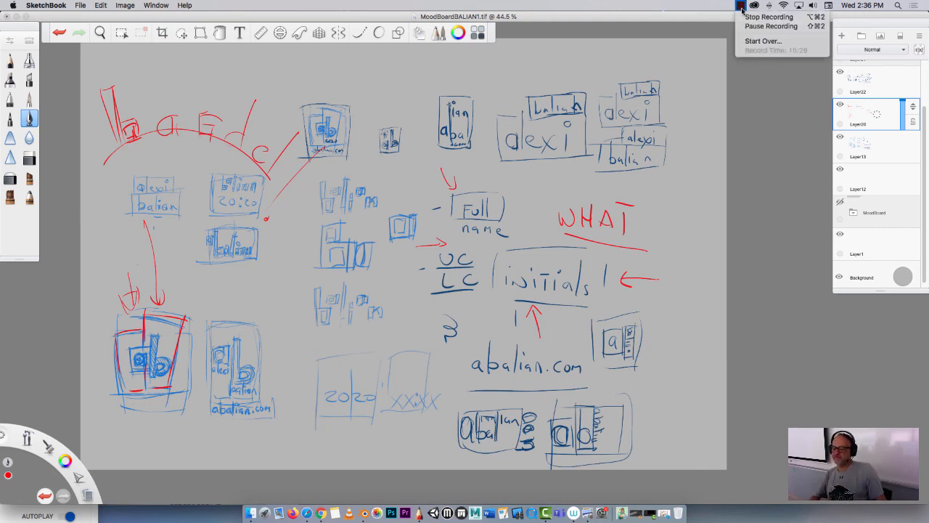